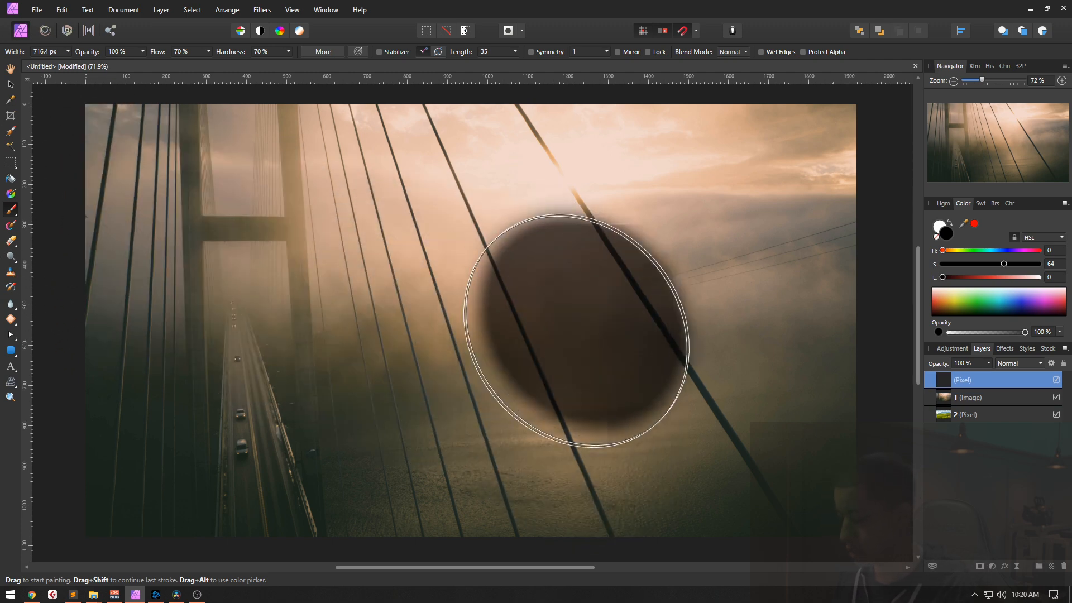
Reduce the brush width to 141 px and paint a looping black stroke across the bridge photo on the top pixel layer.
key(bracketleft)
key(bracketleft)
key(bracketleft)
key(bracketleft)
key(bracketleft)
key(bracketleft)
key(bracketleft)
key(bracketleft)
key(bracketleft)
key(bracketleft)
mouse_move(408, 215)
mouse_down()
mouse_move(436, 204)
mouse_move(452, 352)
mouse_move(446, 318)
mouse_move(159, 311)
mouse_move(153, 391)
mouse_up()
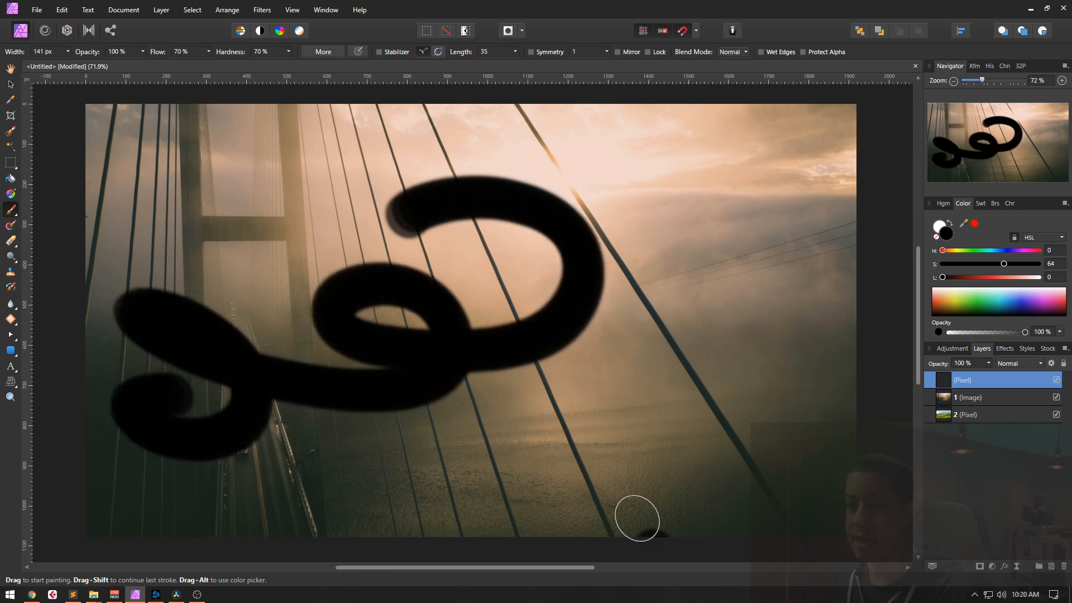
click(604, 518)
key(ctrl+z)
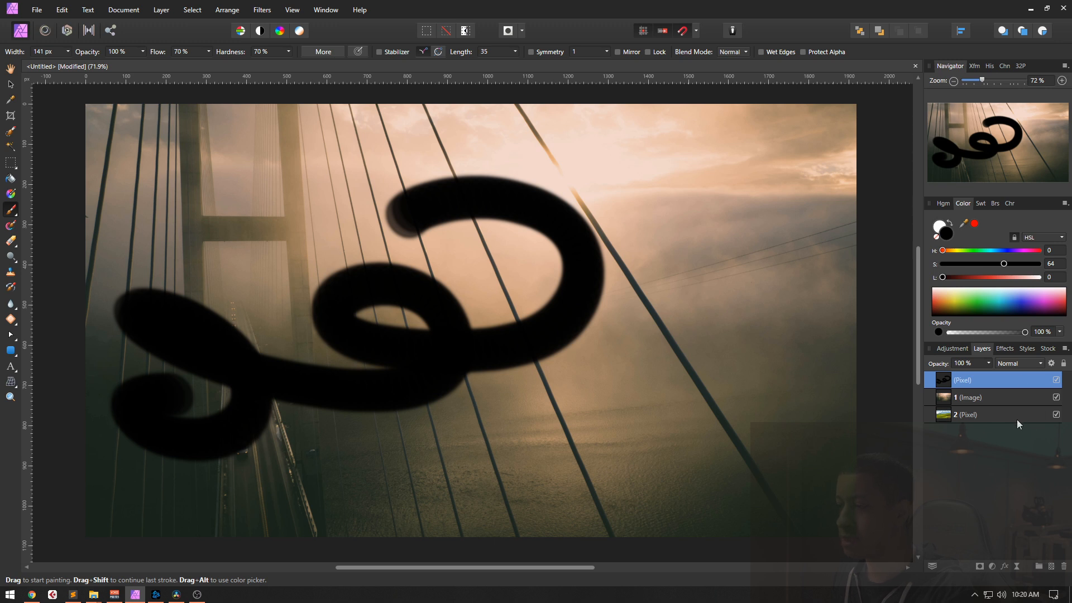
click(1014, 416)
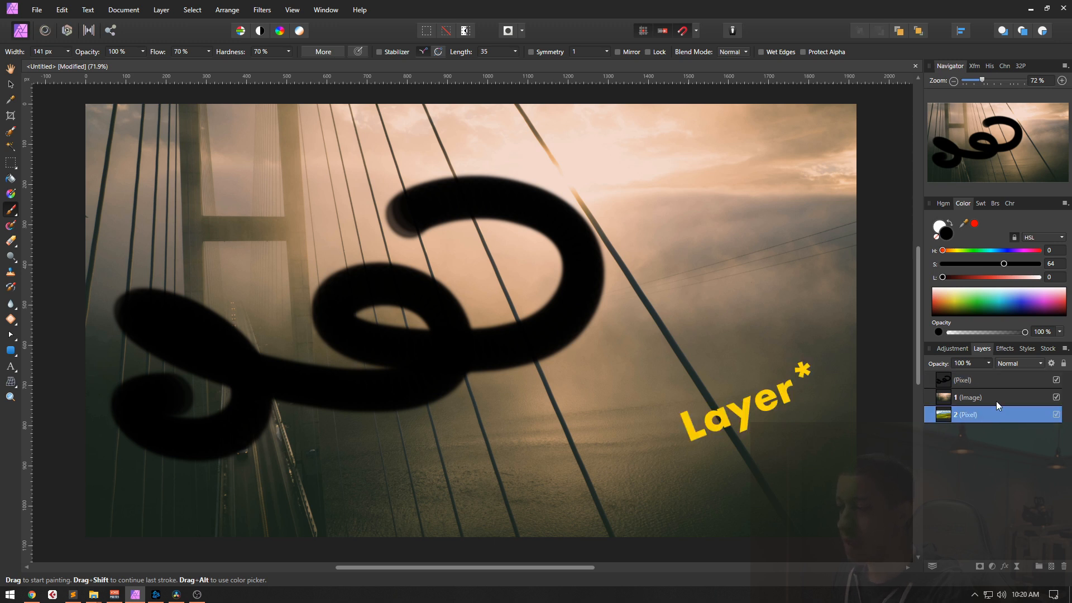
click(997, 401)
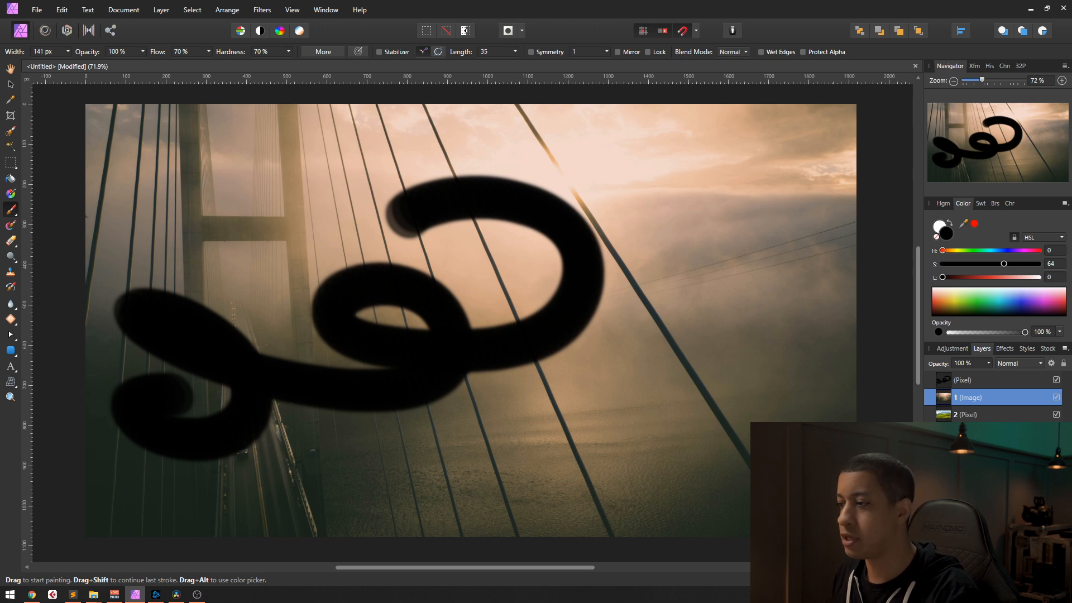
click(1004, 380)
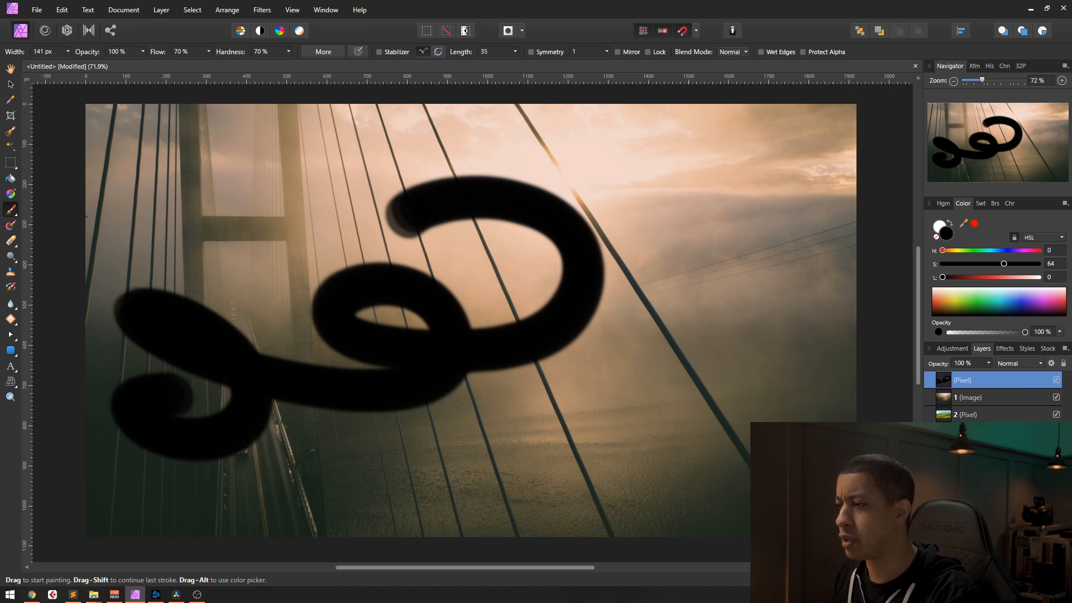
click(1017, 363)
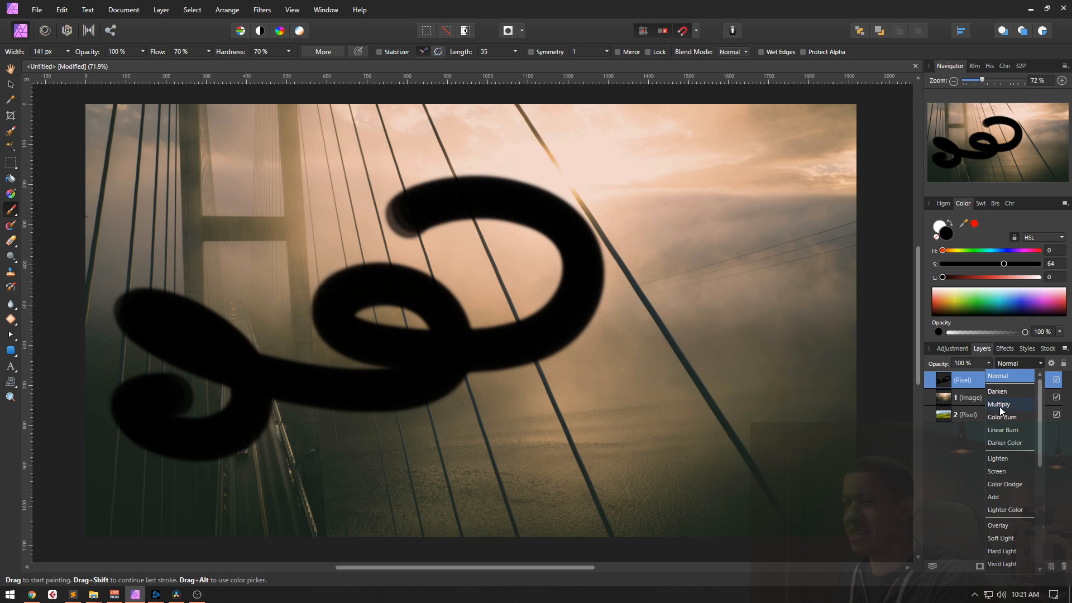
click(950, 440)
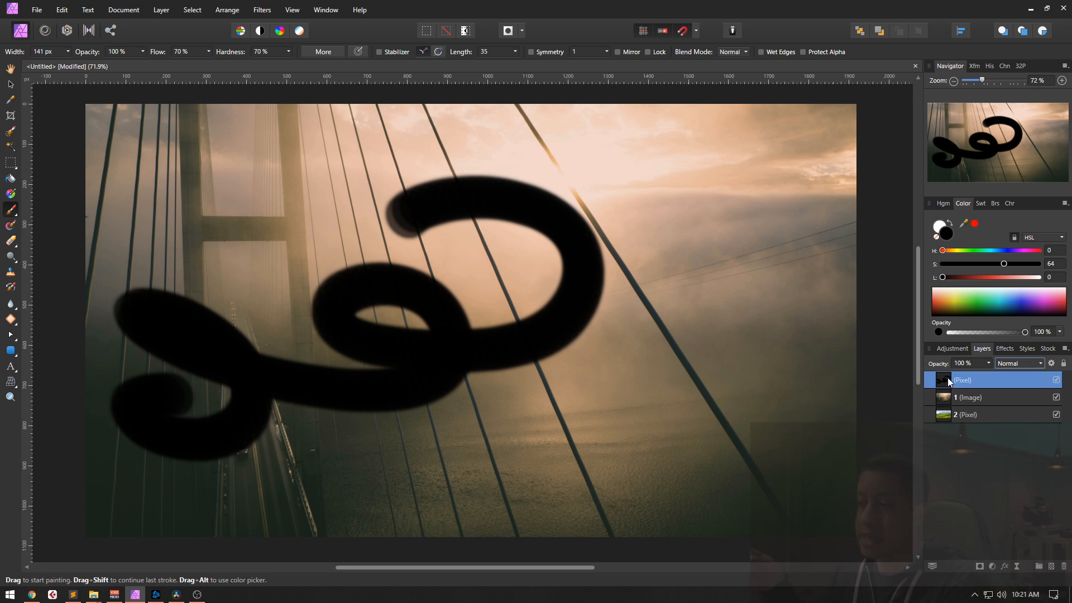
drag(943, 391, 969, 401)
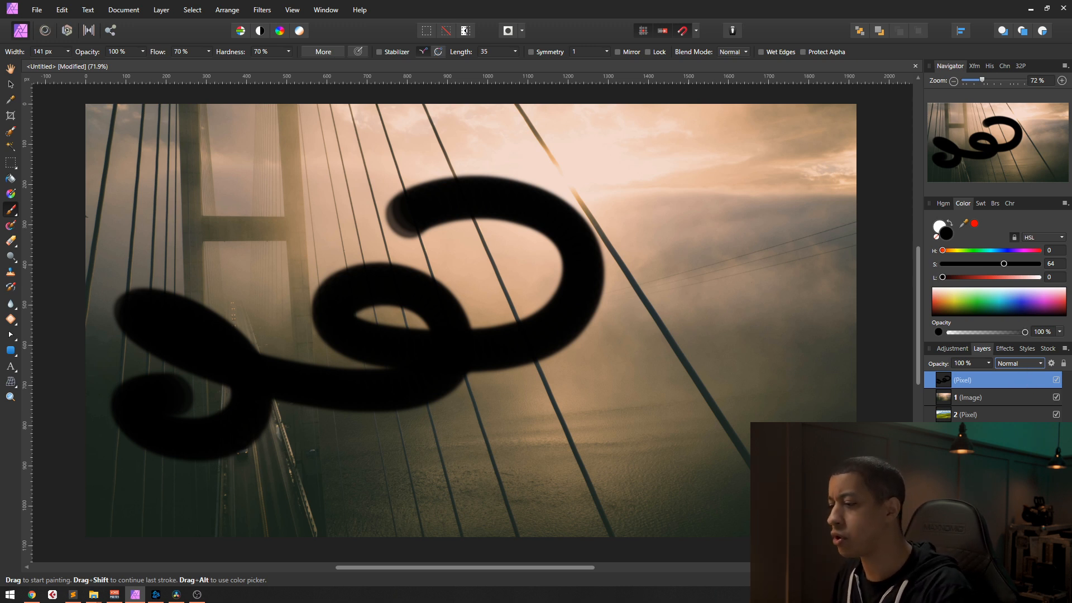
Add a mask to the top pixel layer and hide part of the black stroke with a brush about 656 px wide.
click(975, 567)
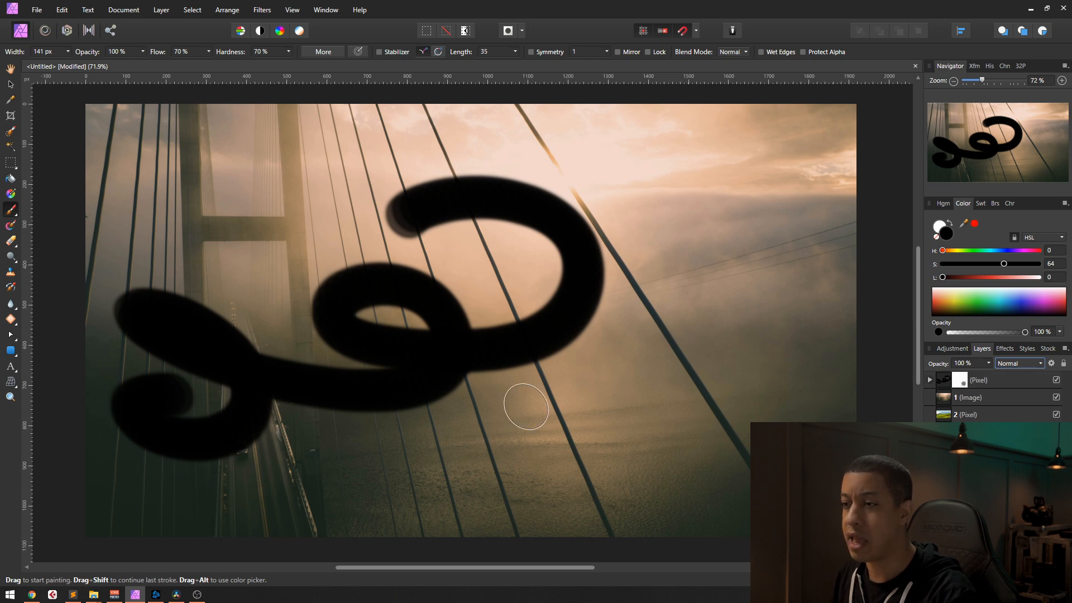
key(])
key(])
key(])
key(])
key(])
key(])
key(])
key(])
key(])
key(])
key(])
mouse_move(471, 357)
mouse_down()
mouse_move(460, 351)
mouse_move(563, 442)
mouse_up()
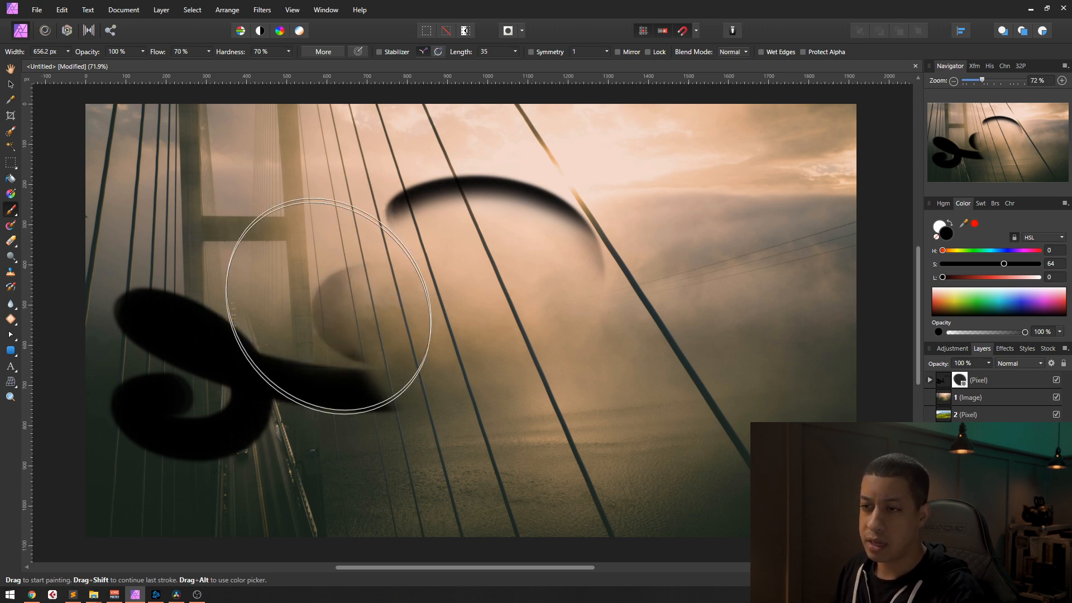
Add a mask to image layer 1 and paint a round opening near the lower centre of the photo to reveal layer 2.
click(997, 397)
click(980, 566)
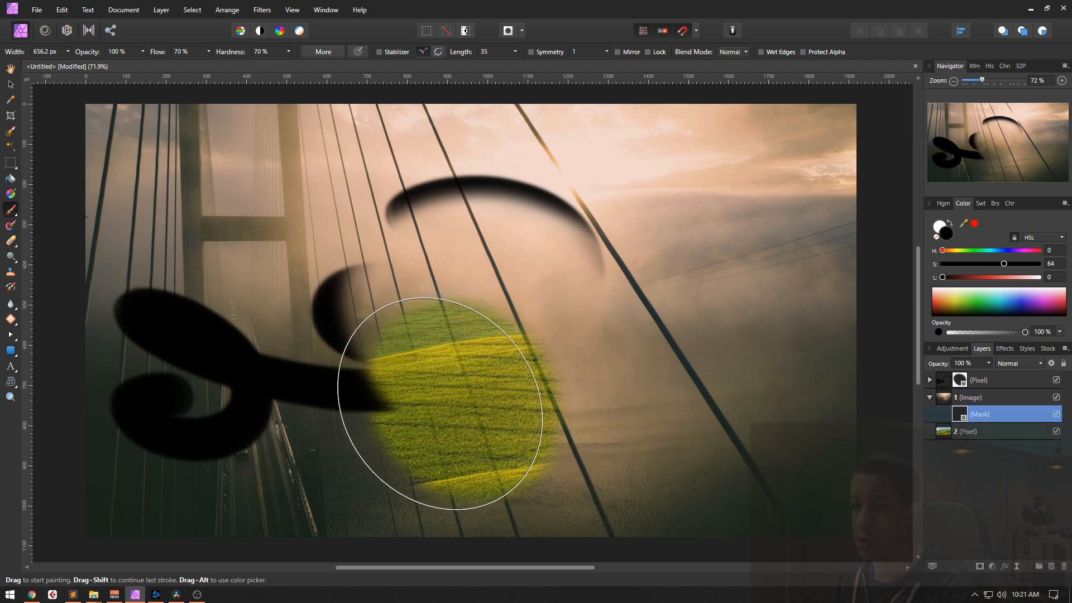
click(430, 408)
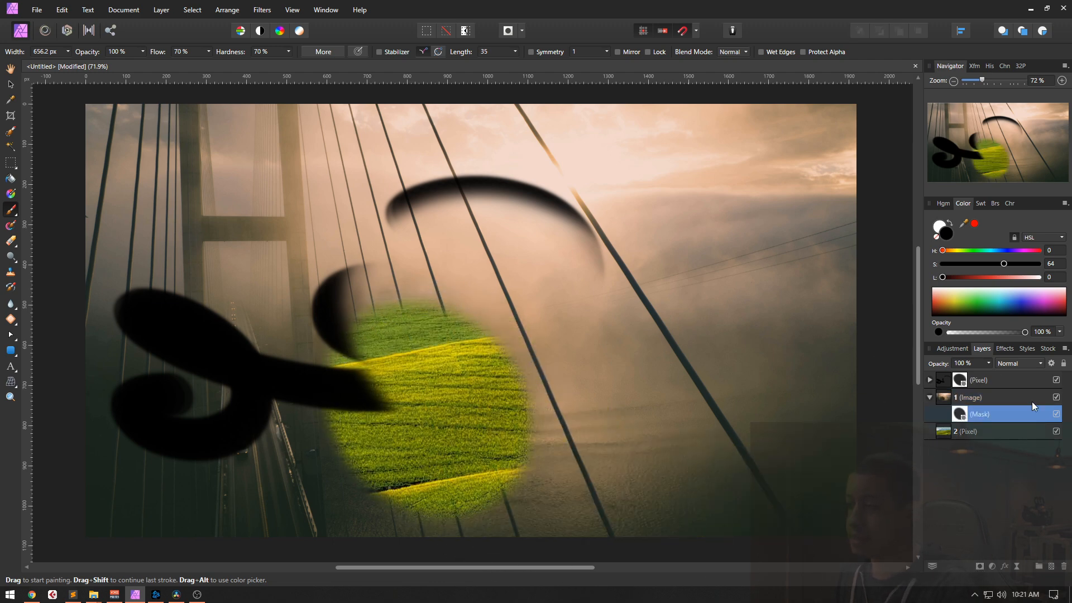
click(942, 434)
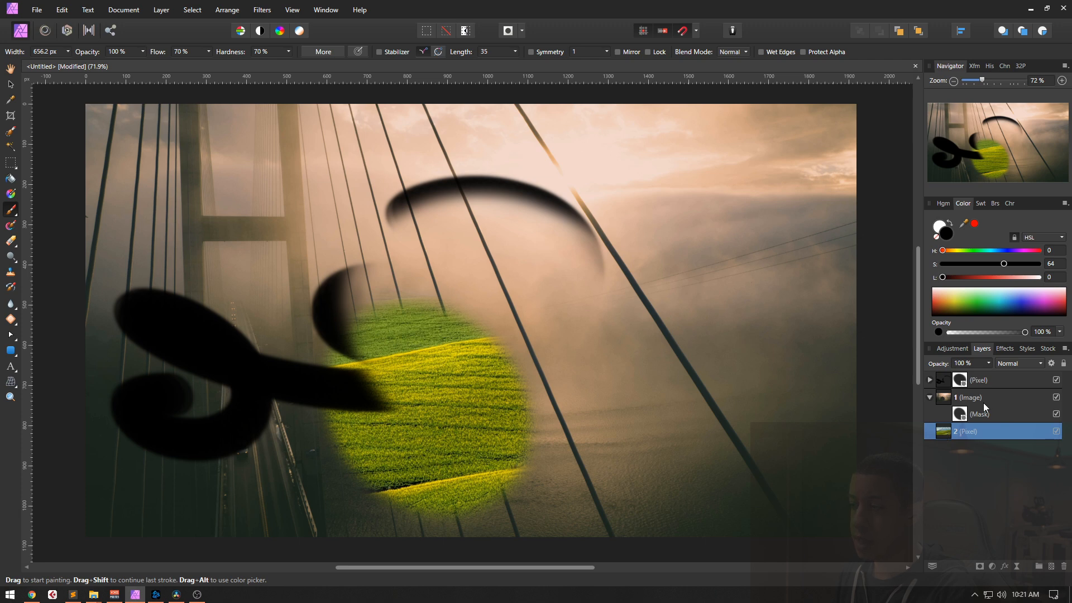
click(950, 398)
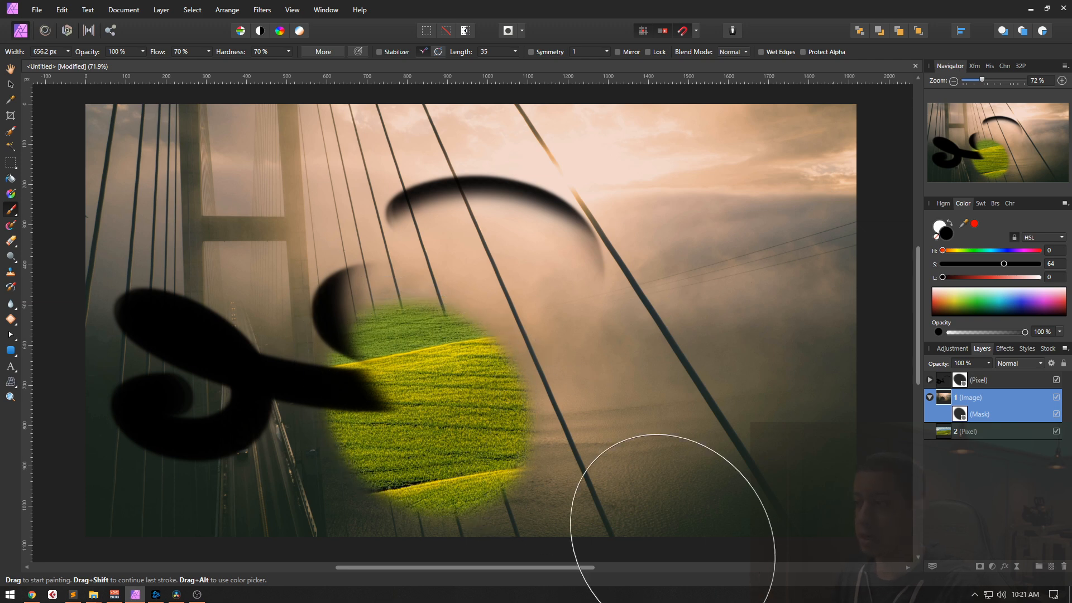
click(1001, 381)
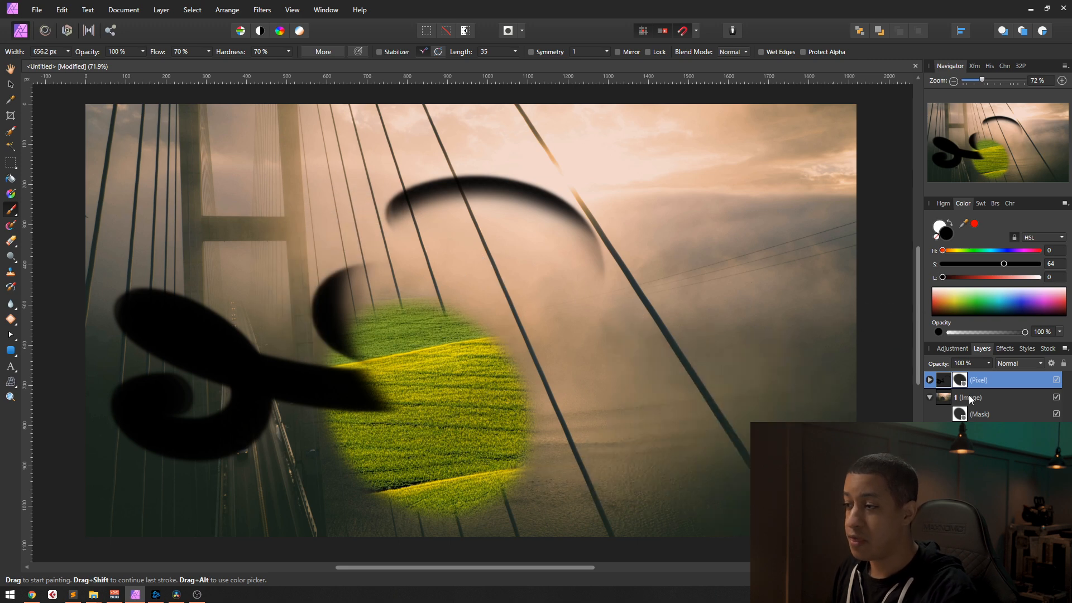
click(536, 416)
key(ctrl+z)
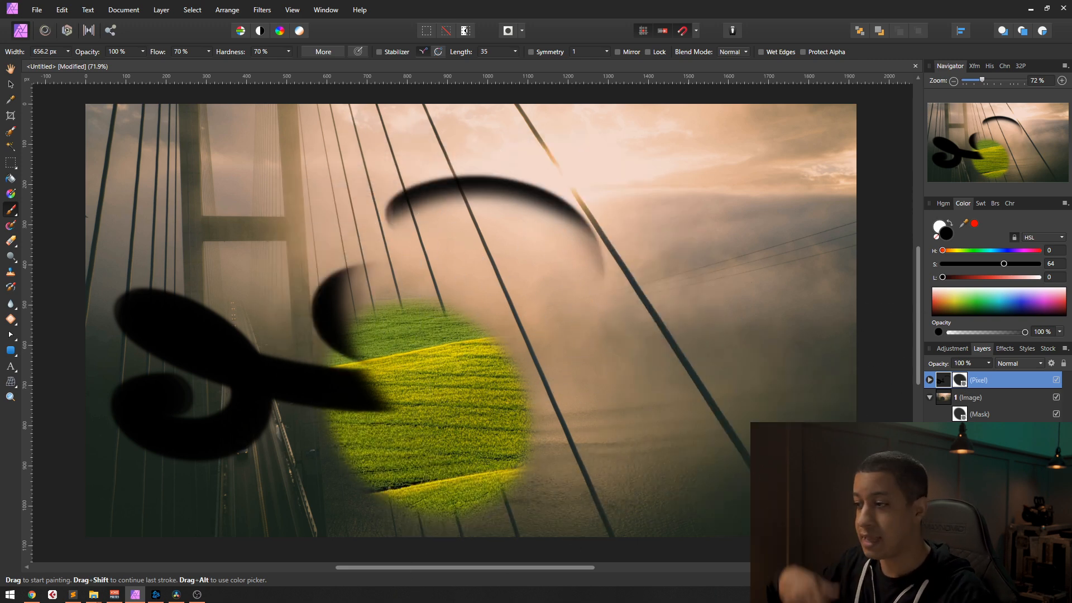
Collapse layer 1 and add an HSL adjustment directly above layer 2 with a hue shift of -103.6°.
click(929, 397)
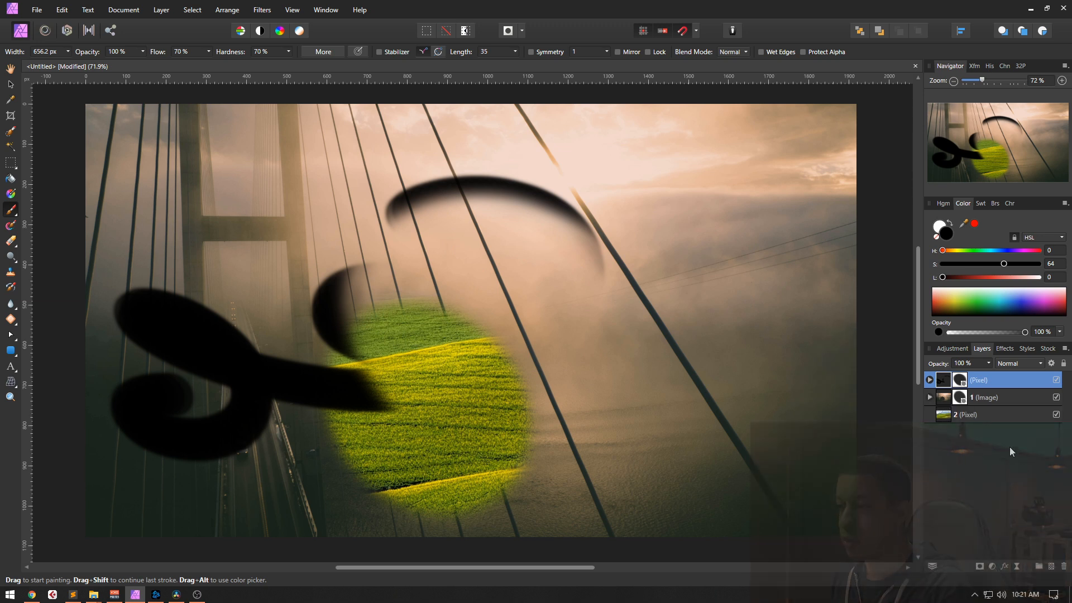
click(996, 415)
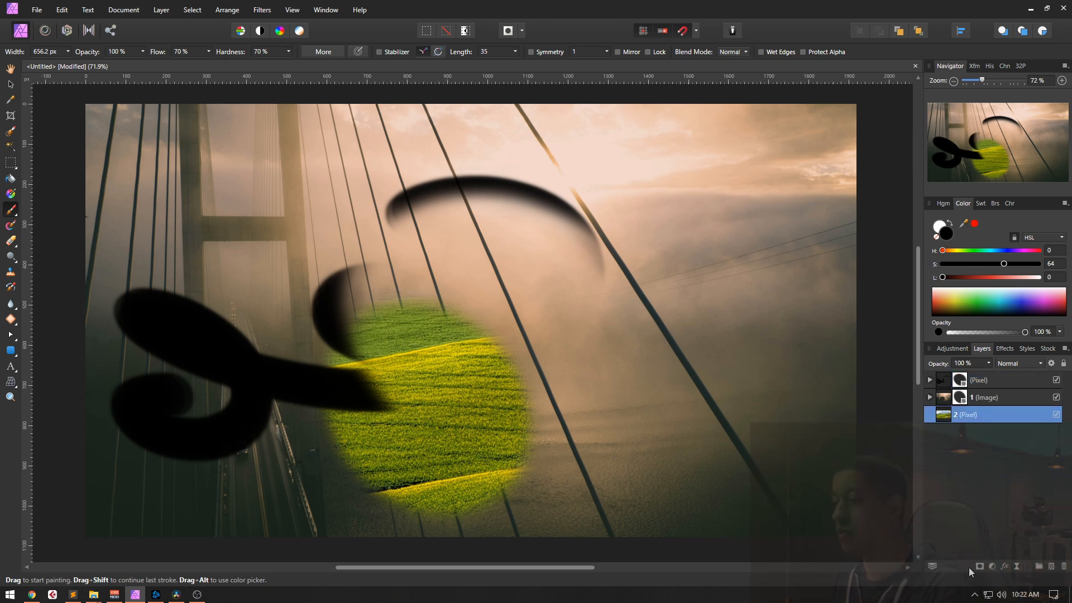
click(992, 567)
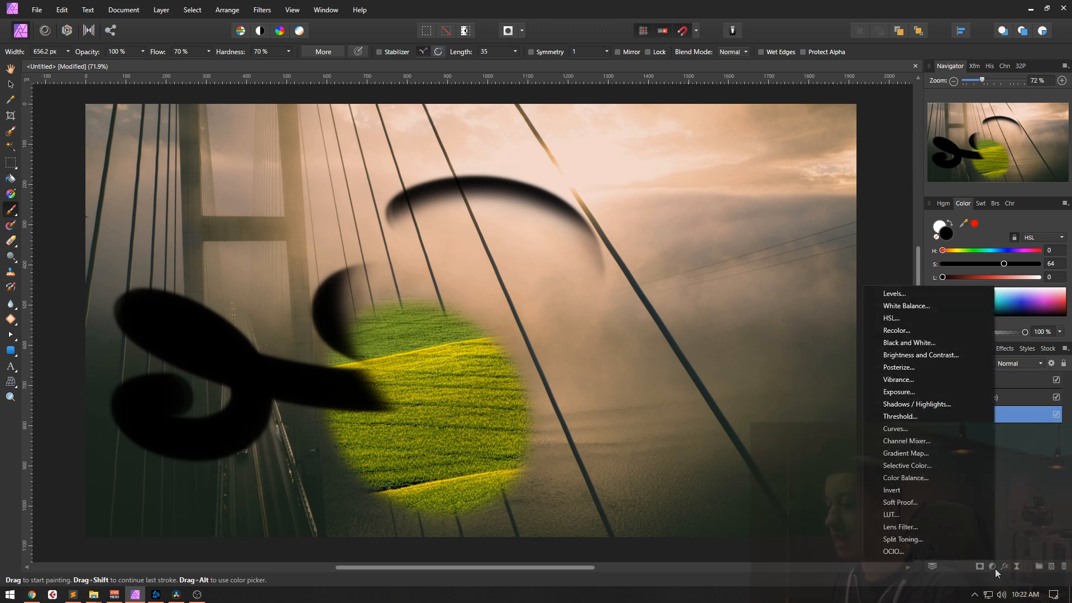
click(938, 320)
drag(762, 478, 709, 479)
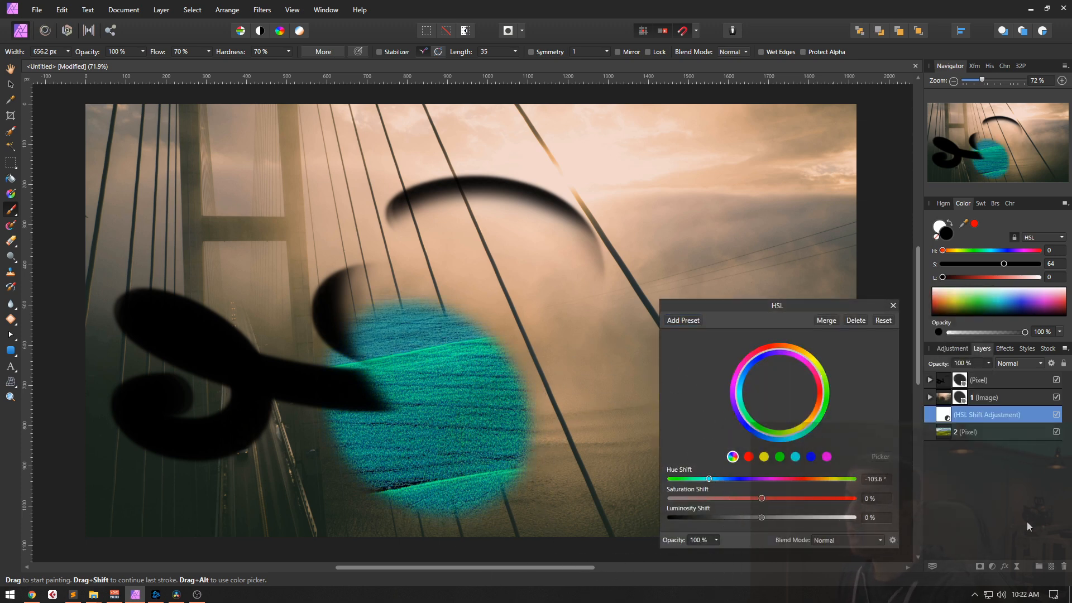
Group the top pixel layer together with image layer 1.
click(1014, 433)
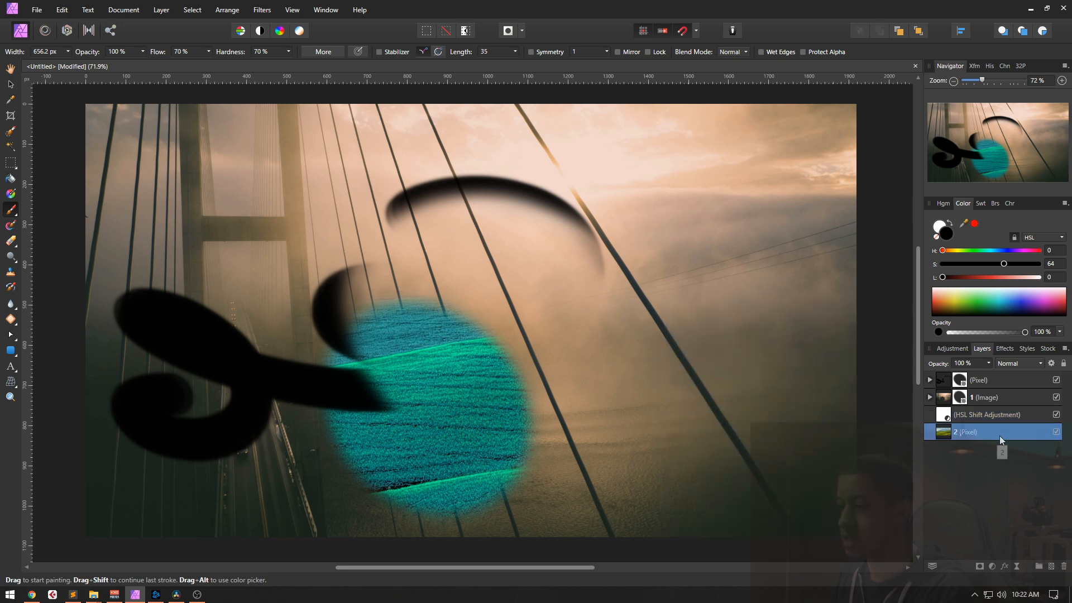
click(1033, 413)
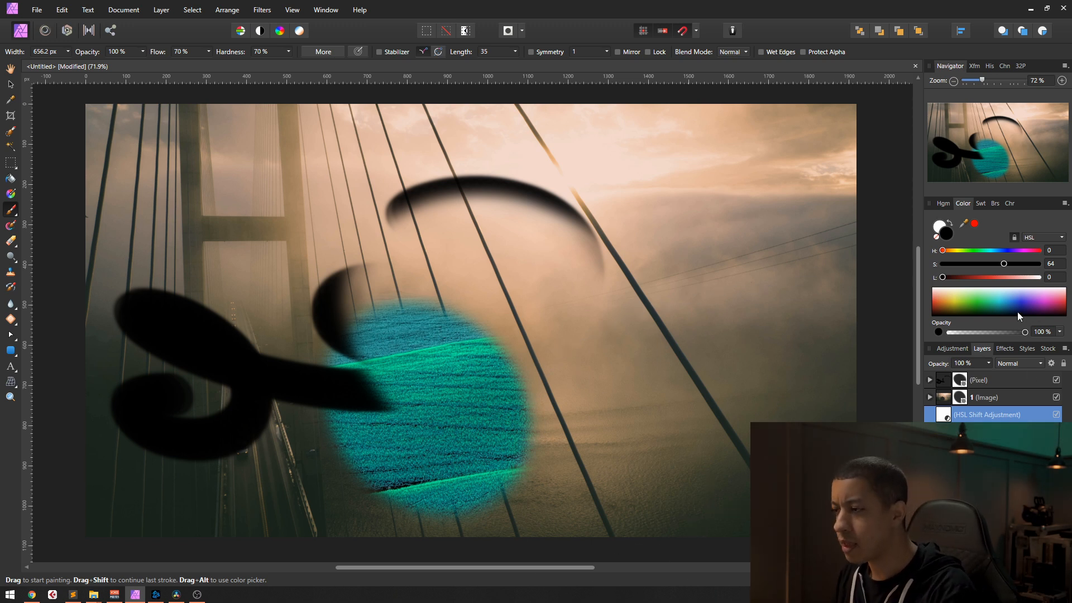
click(1019, 398)
click(1022, 381)
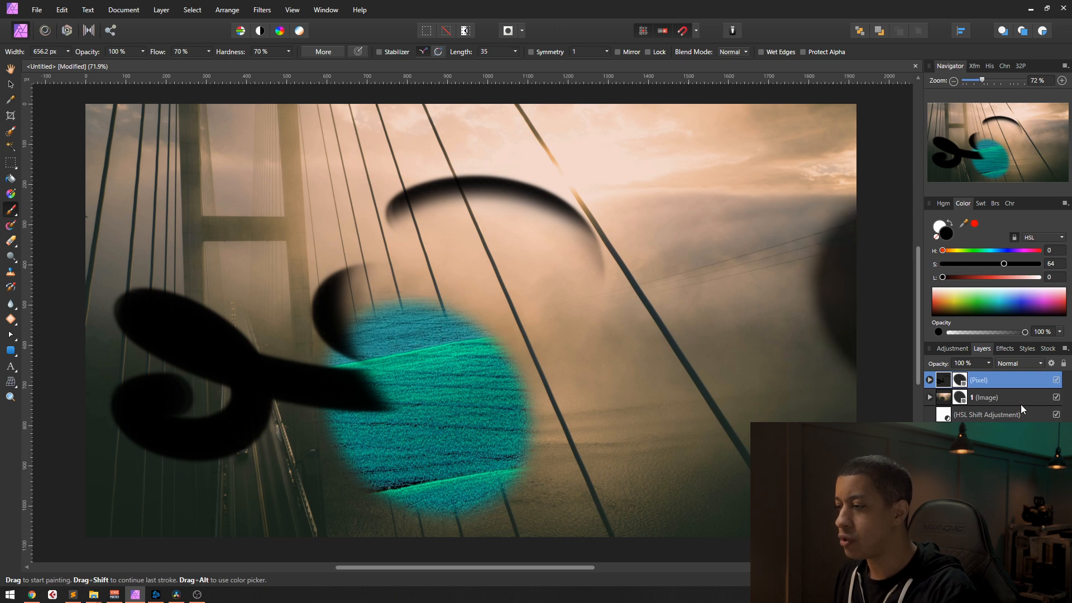
shift+click(1020, 400)
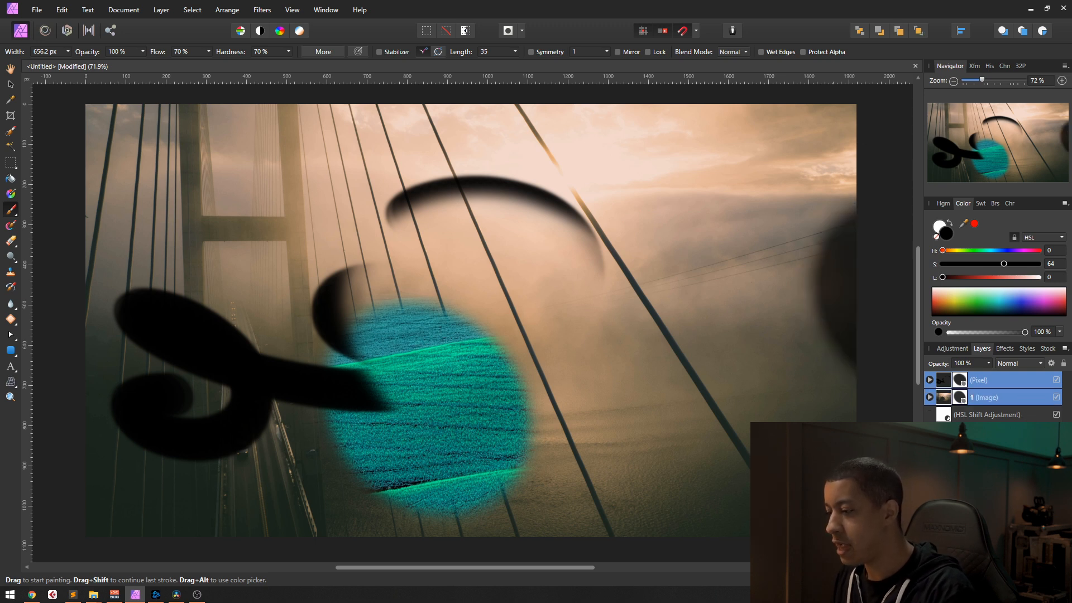
key(ctrl+g)
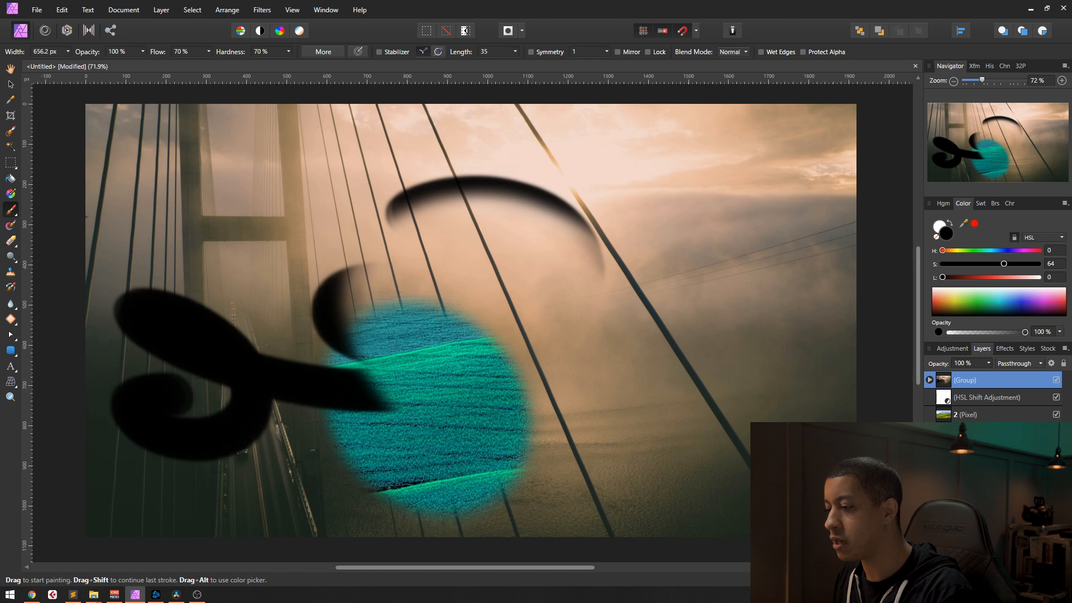
Add another HSL adjustment above the group and shift its hue to tint the bridge photo pink.
click(990, 565)
click(905, 319)
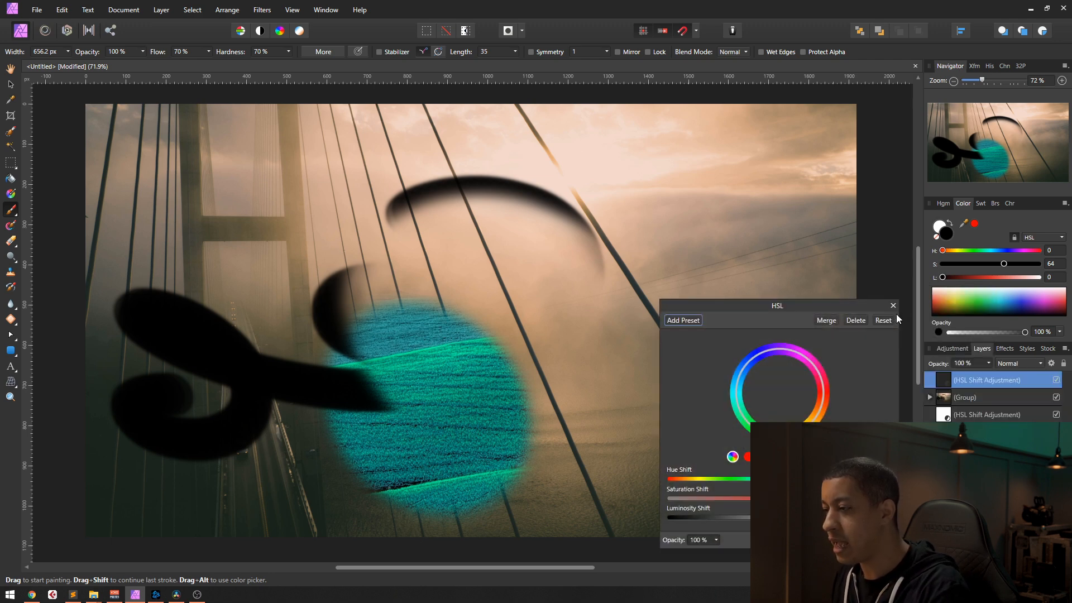
drag(762, 479, 794, 479)
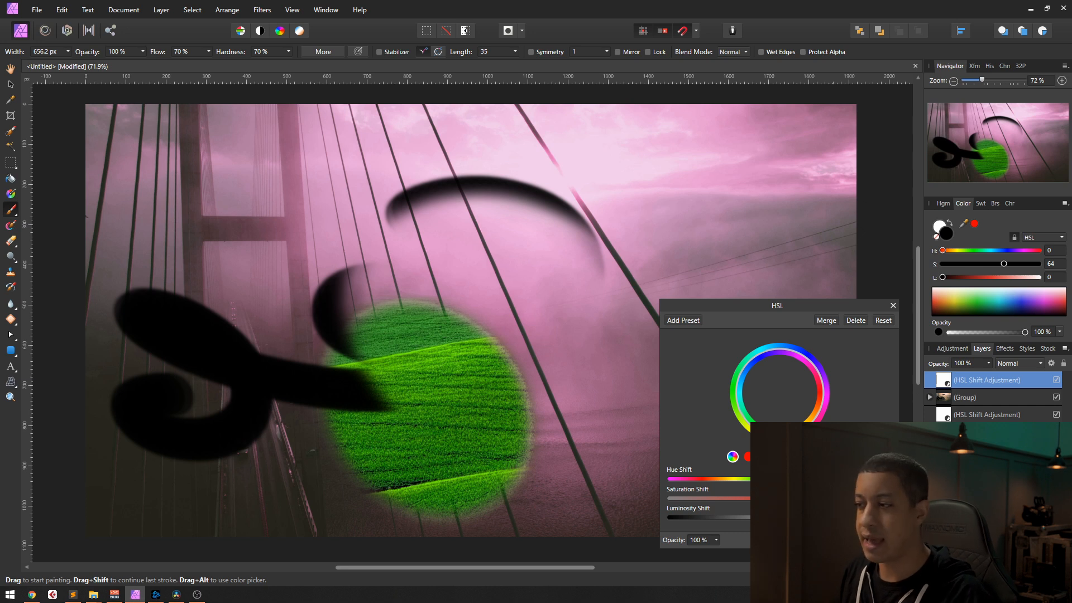
click(1017, 396)
click(1015, 415)
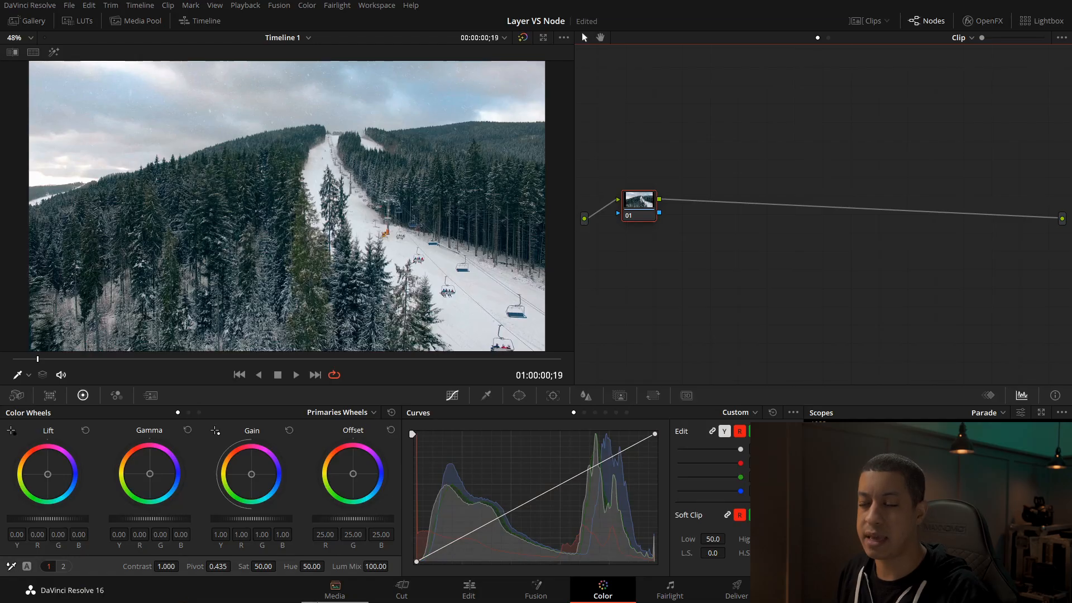
In DaVinci Resolve's Edit page, duplicate the ski-slope clip onto Video 2, offset from the original, and place the playhead at 01:00:06;06.
click(450, 590)
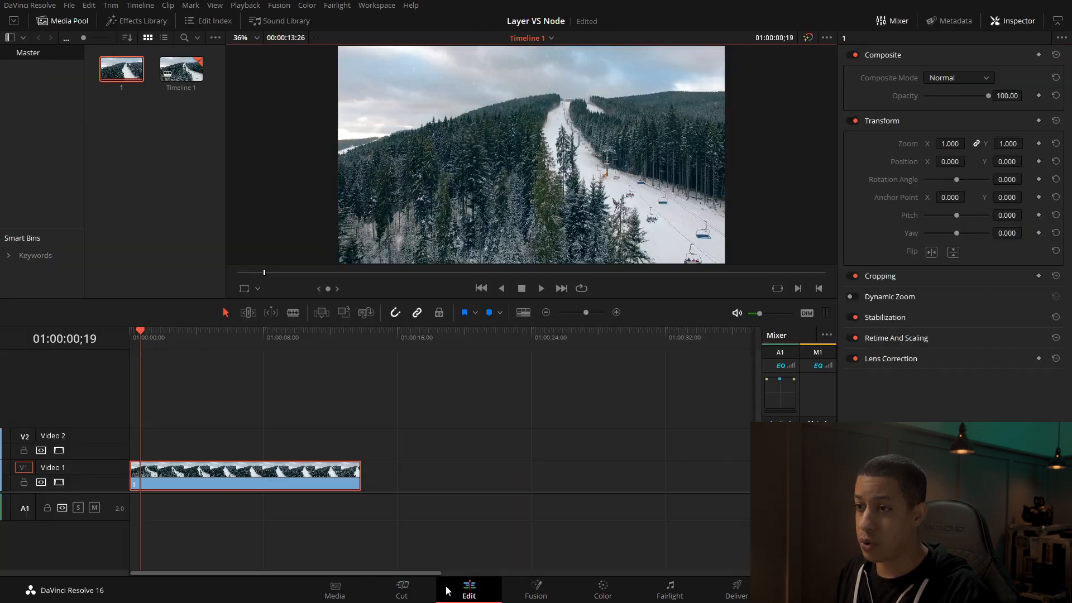
mouse_move(262, 477)
mouse_down()
mouse_move(269, 471)
mouse_move(263, 496)
mouse_move(264, 485)
mouse_up()
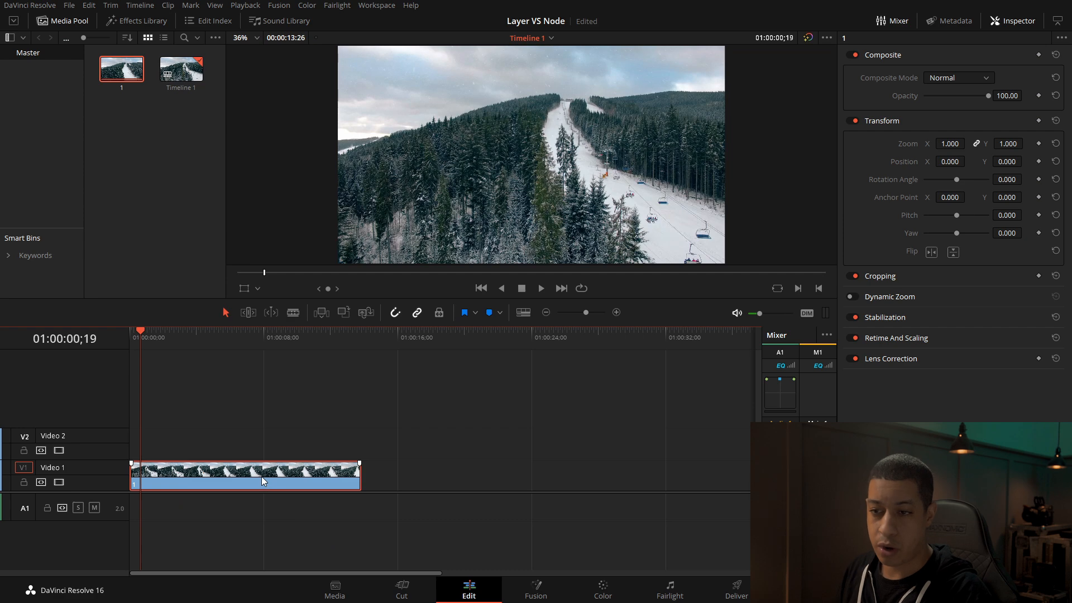
drag(267, 474, 327, 435)
drag(148, 336, 234, 335)
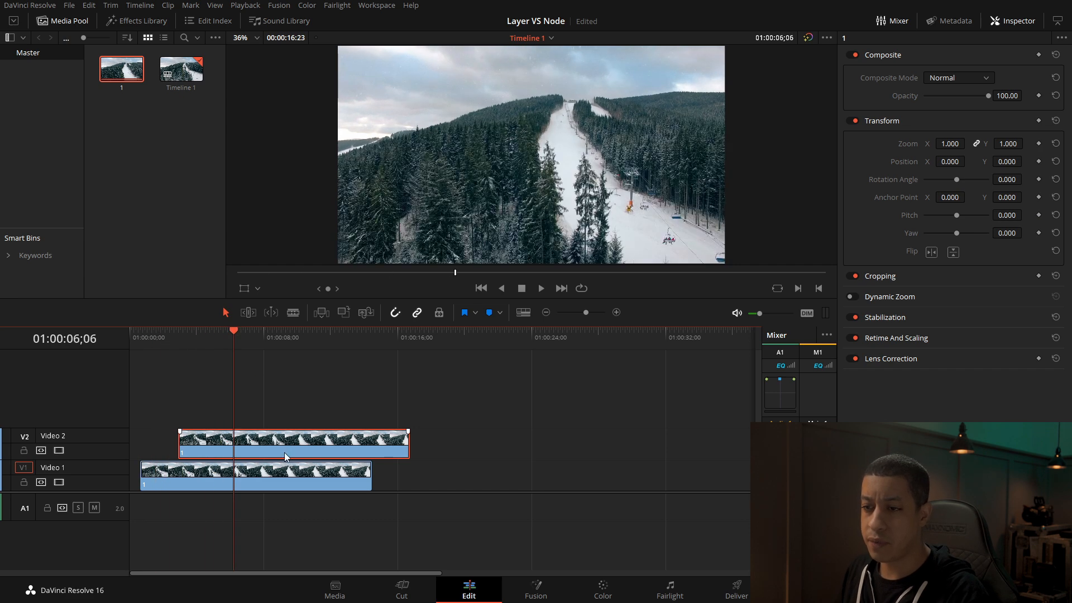
Scale the Video 2 clip to a zoom of 0.410 and move the Video 1 clip to the start of the timeline.
drag(955, 140, 916, 131)
click(285, 415)
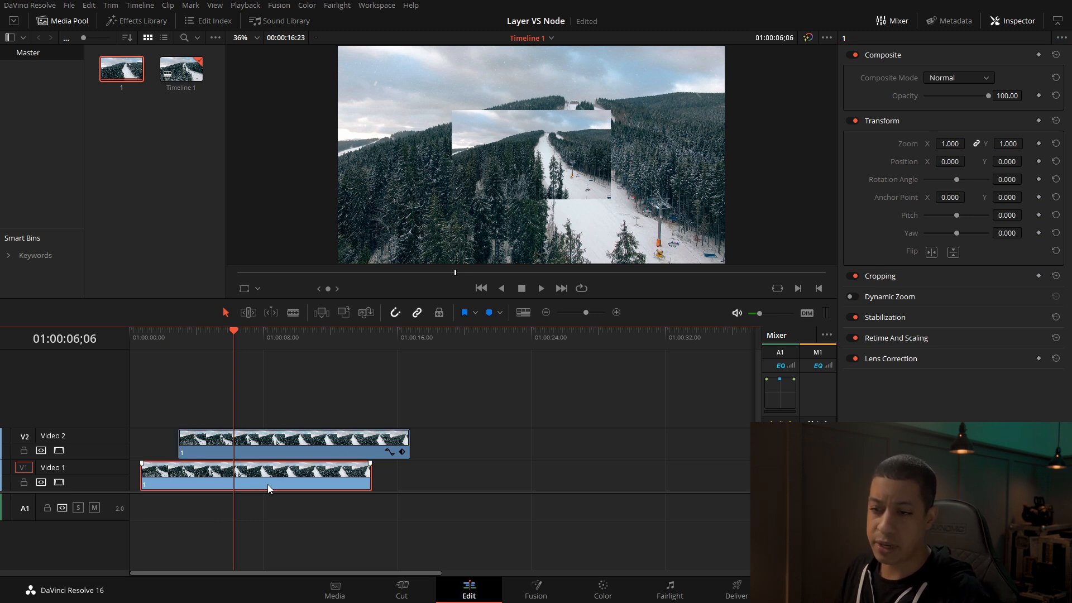
click(263, 457)
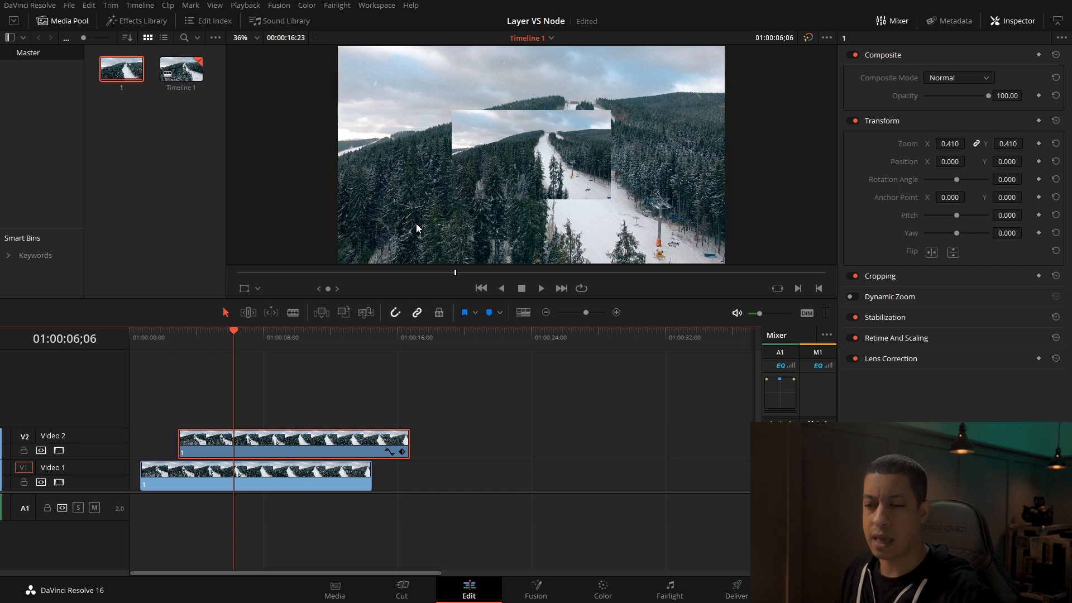
drag(240, 474, 225, 474)
Set the Video 2 clip's composite mode to Add and move it to the start of the timeline.
click(288, 445)
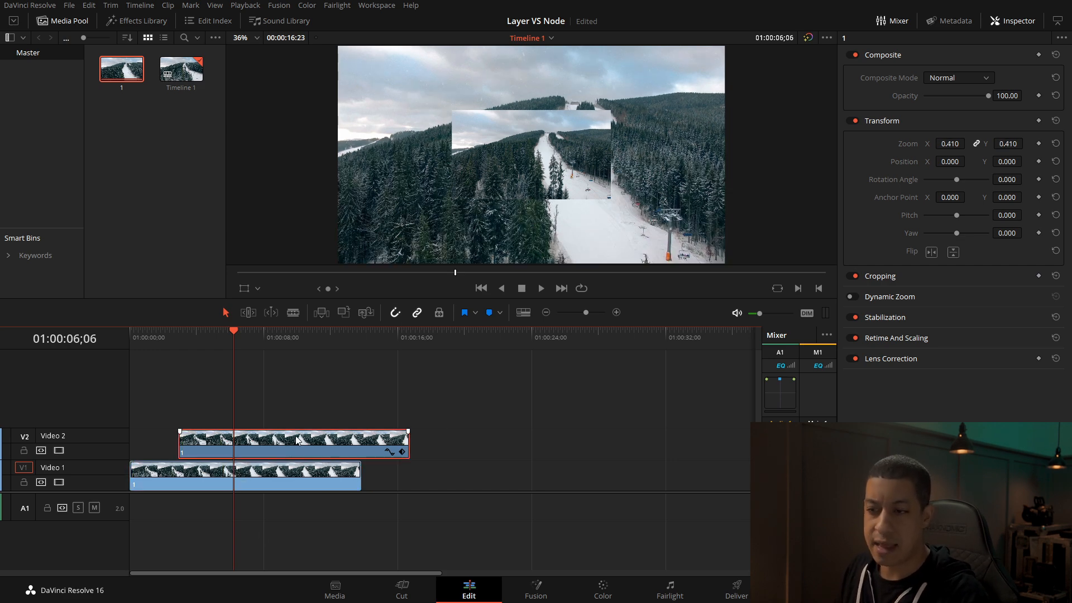
click(966, 82)
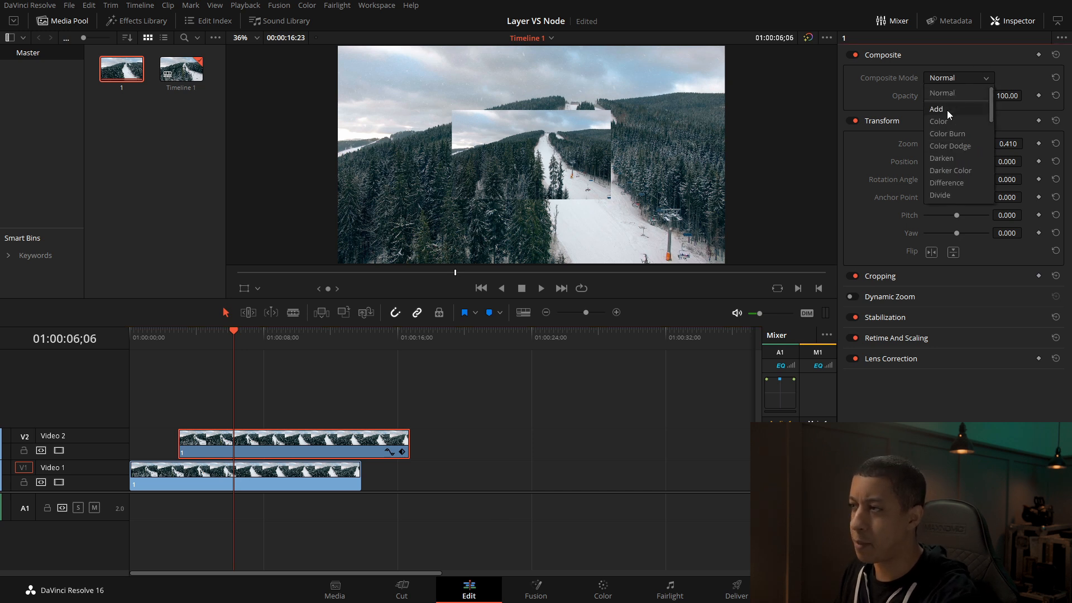
click(946, 109)
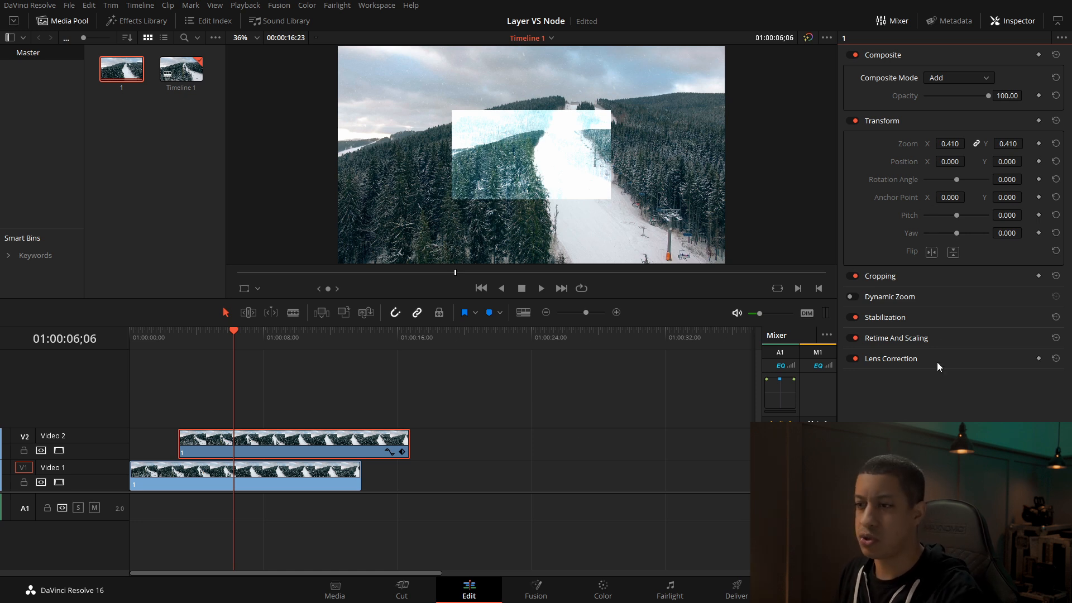
drag(320, 438, 272, 447)
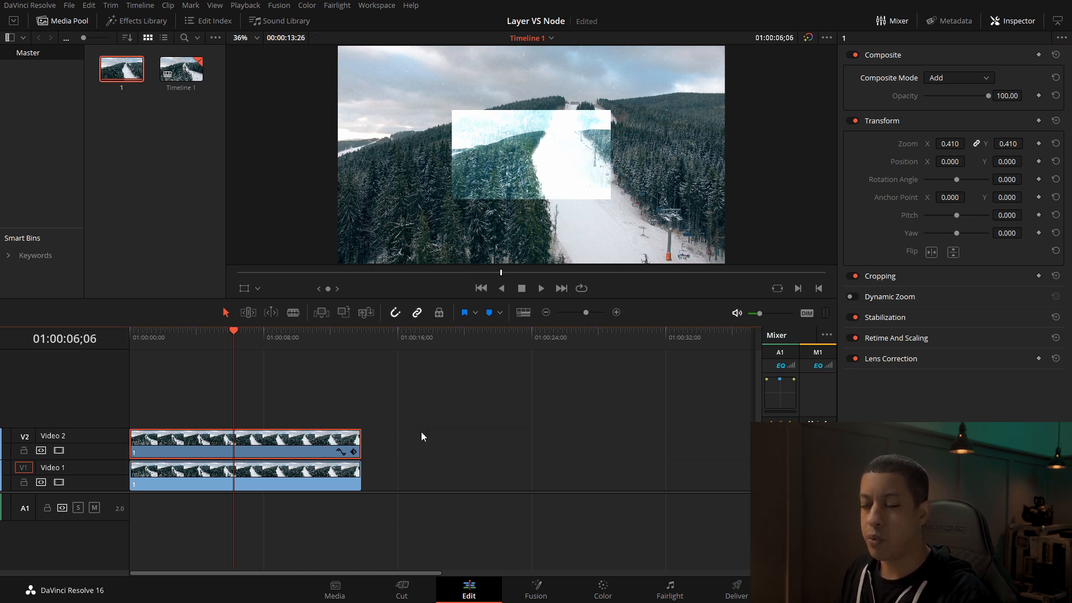
click(410, 456)
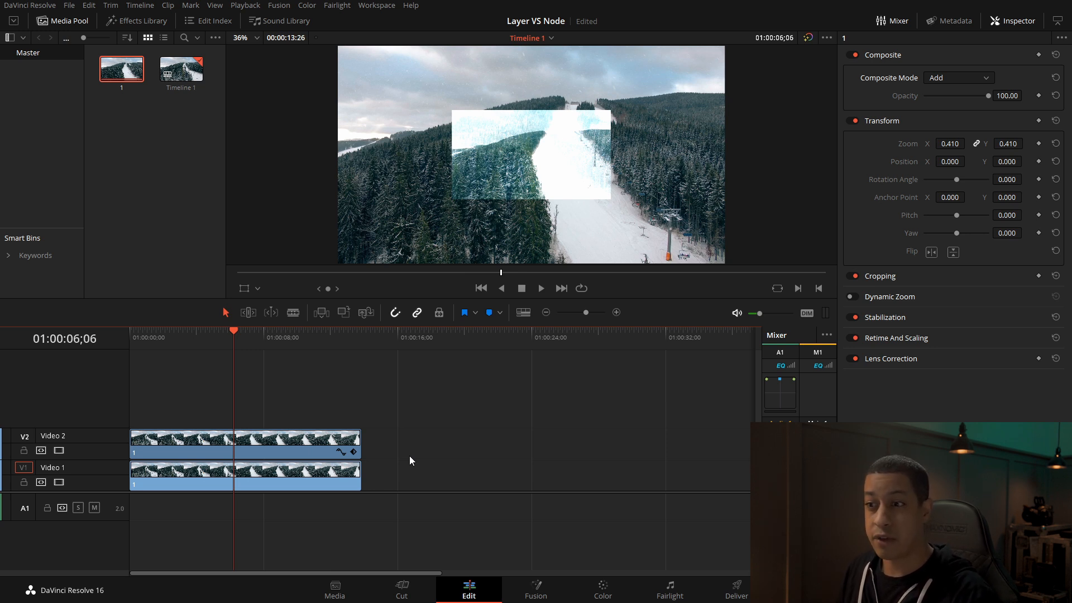
Combine the Video 1 and Video 2 clips into a compound clip named Compound Clip 1 and shift it later on Video 1.
drag(409, 390, 303, 476)
right_click(323, 474)
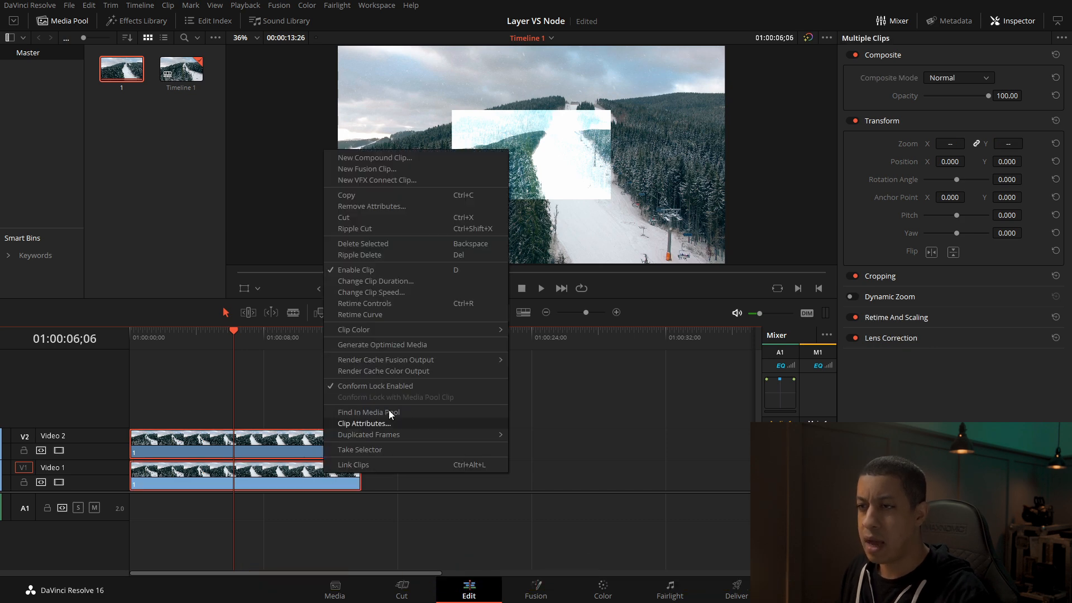
click(370, 157)
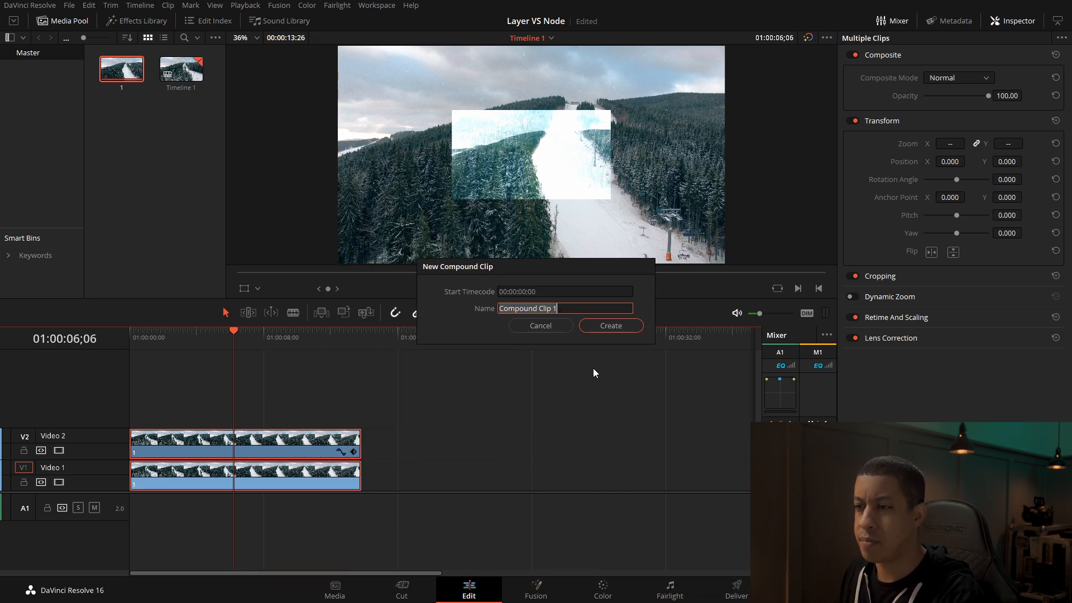
click(603, 326)
drag(299, 459, 343, 507)
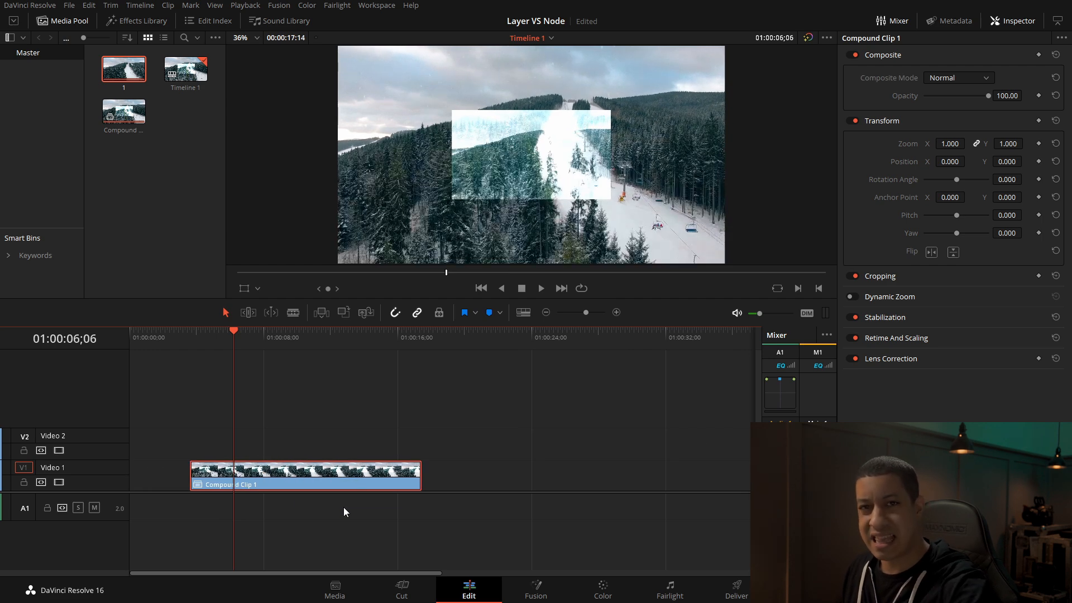
Stack a copy of Compound Clip 1 on Video 2 with zoom 1.070, position X 413.000 and rotation angle -284.870.
drag(317, 475, 287, 441)
click(310, 338)
click(335, 443)
drag(950, 144, 969, 162)
click(369, 472)
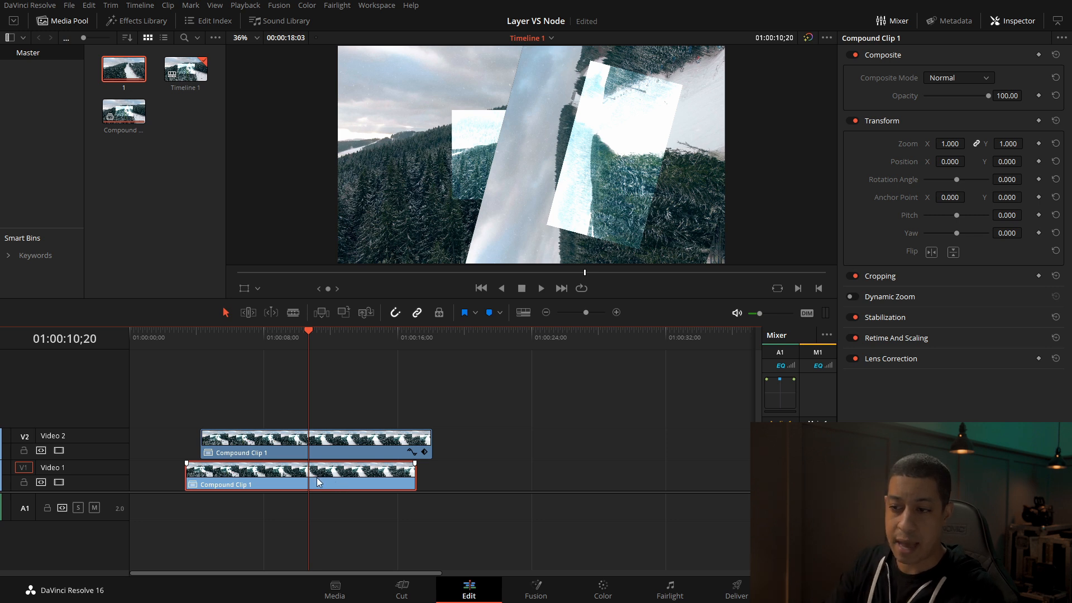
click(327, 443)
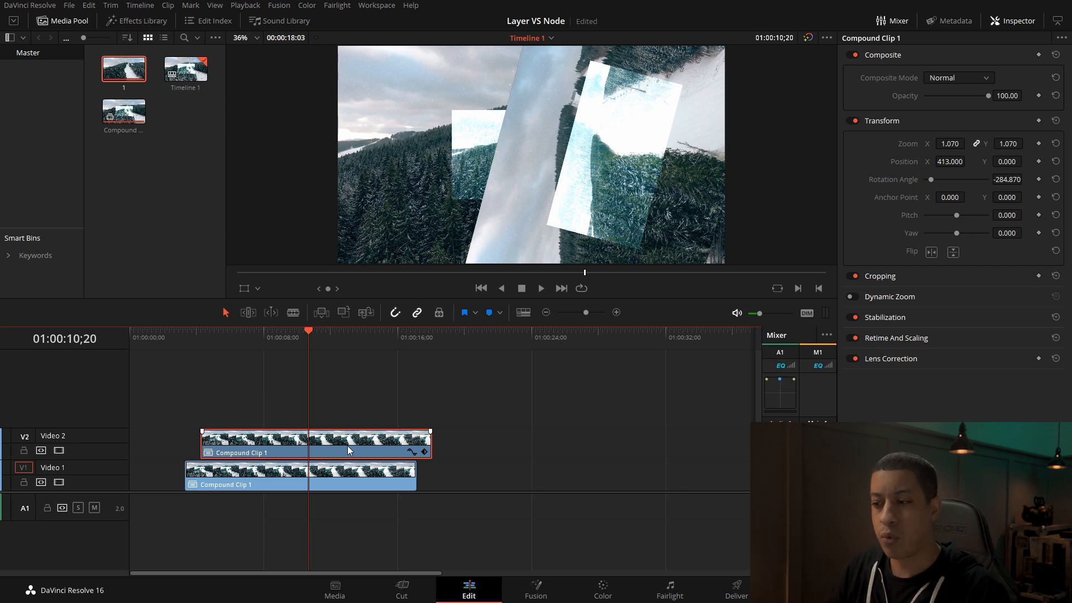
Replace the stacked compound clips with only the original ski-slope clip at the start of Video 1.
click(603, 592)
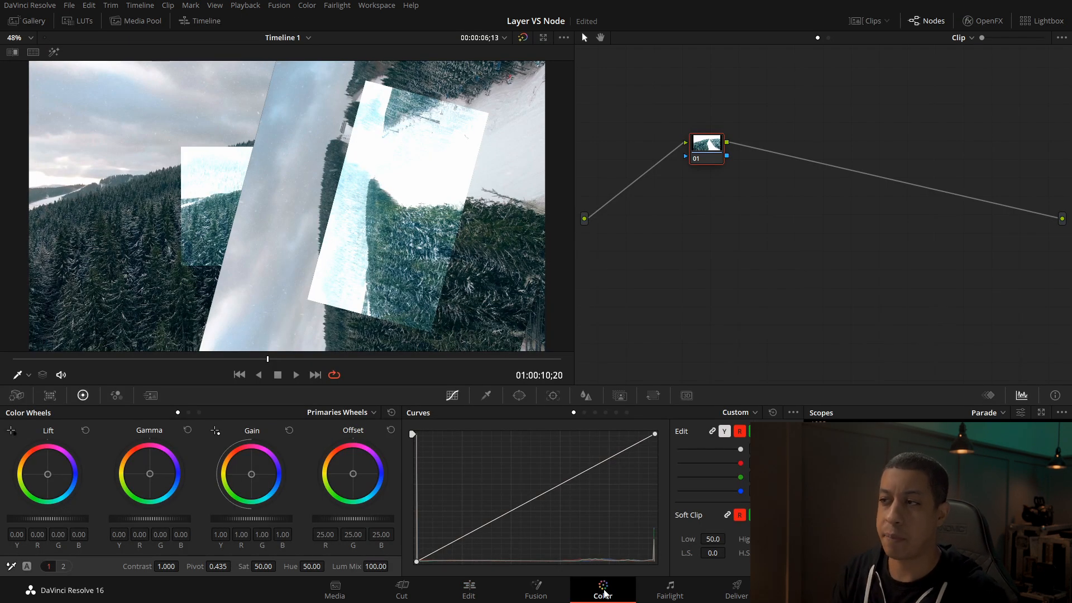
click(471, 588)
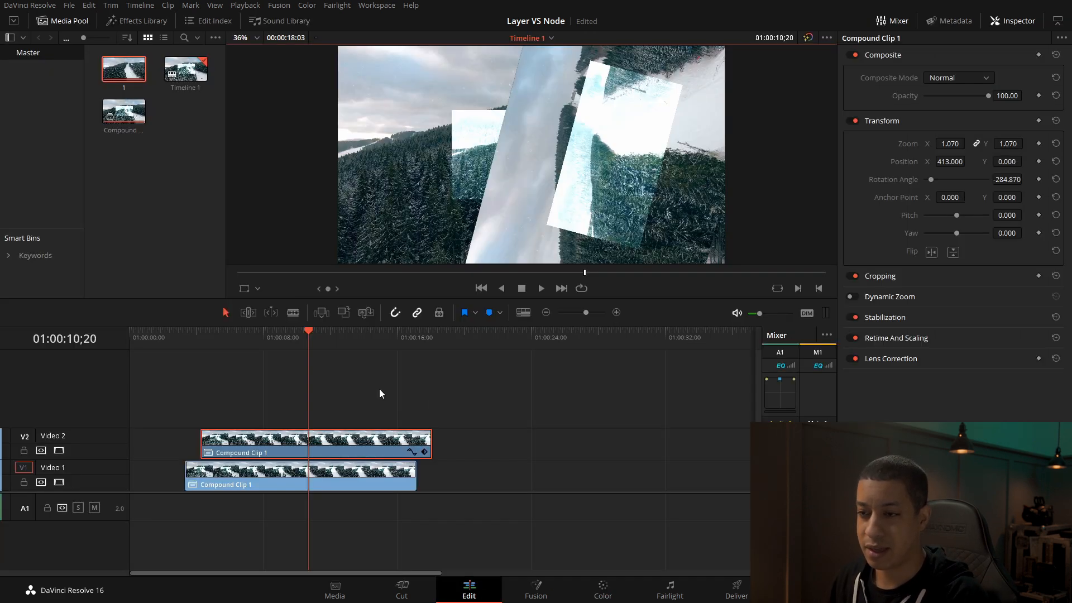
drag(379, 393, 253, 553)
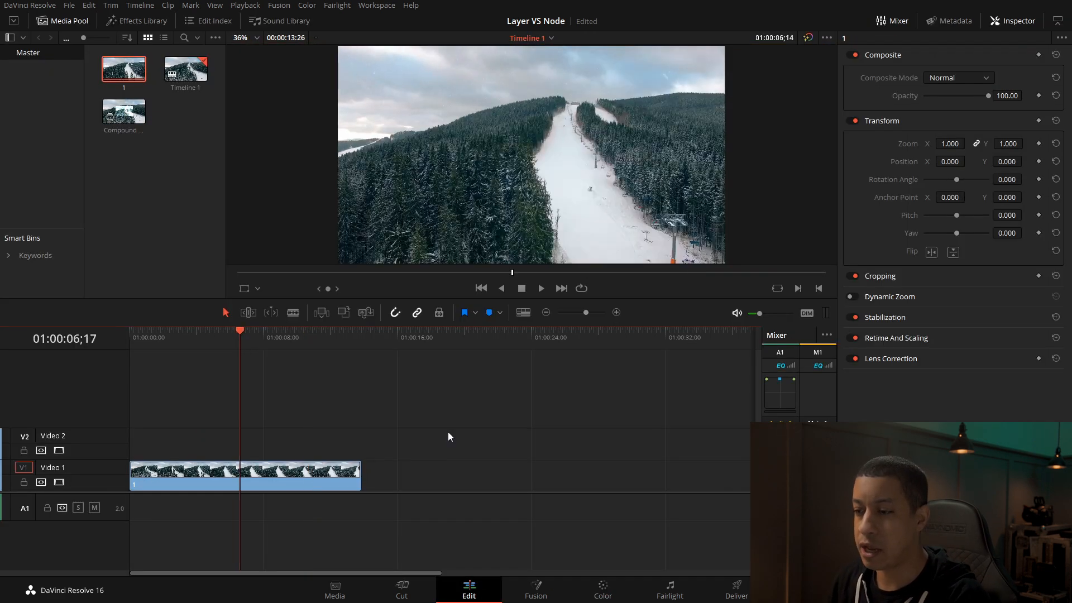
On the Color page, move node 01 in line near the source and apply a strong contrast S-curve to it.
click(597, 596)
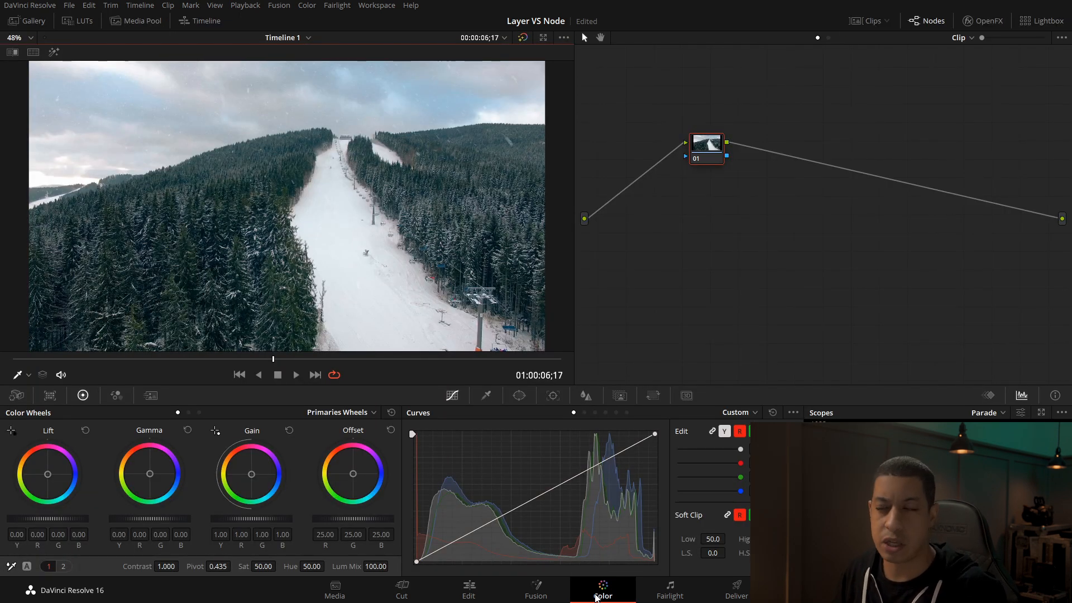
drag(705, 153, 697, 236)
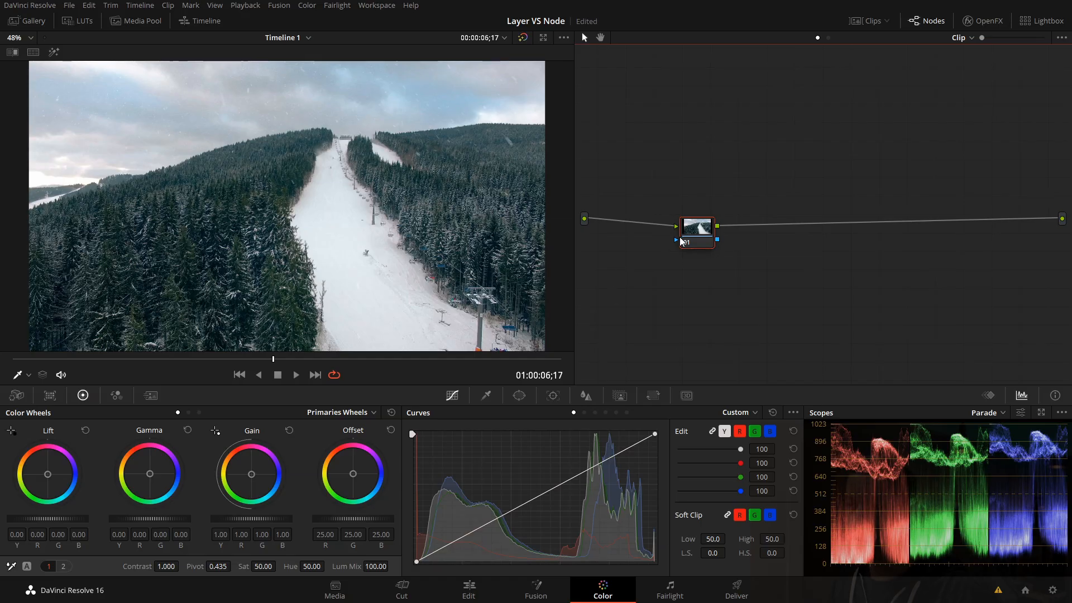
drag(699, 236, 664, 228)
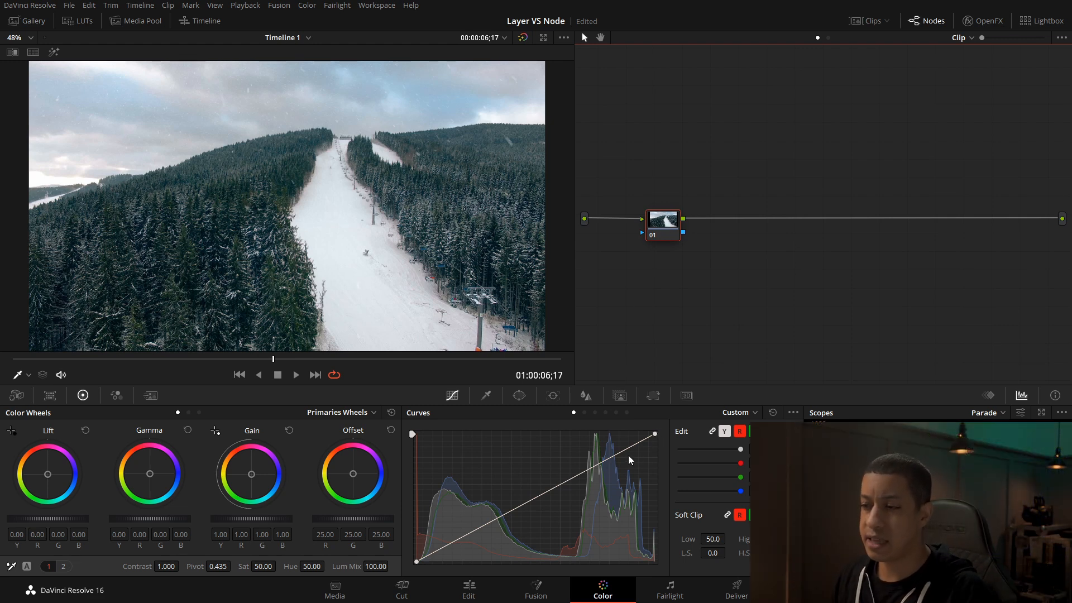
drag(595, 466, 582, 448)
drag(491, 510, 502, 534)
drag(661, 227, 640, 231)
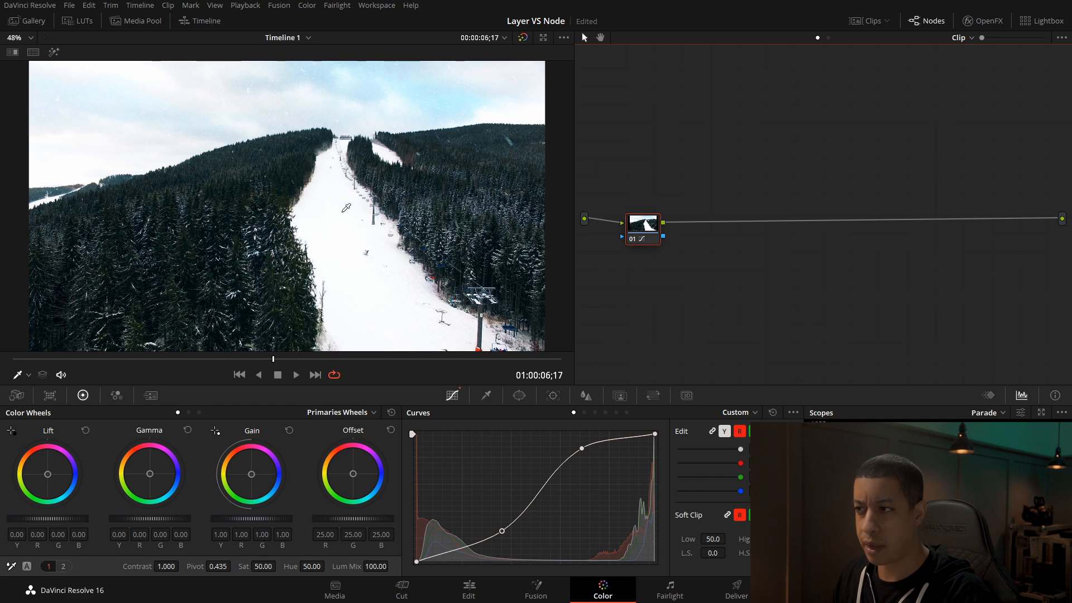
Add serial node 02 after node 01 and tint it red with gain Y 0.70, R 1.09, G 0.22 and B 0.29.
key(alt+s)
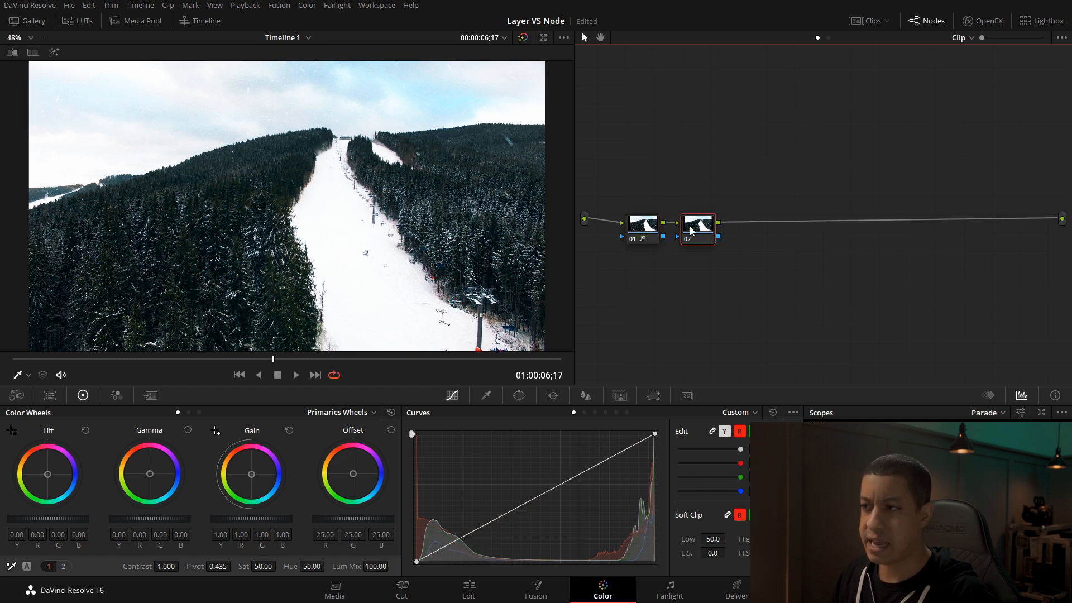
drag(696, 228, 704, 229)
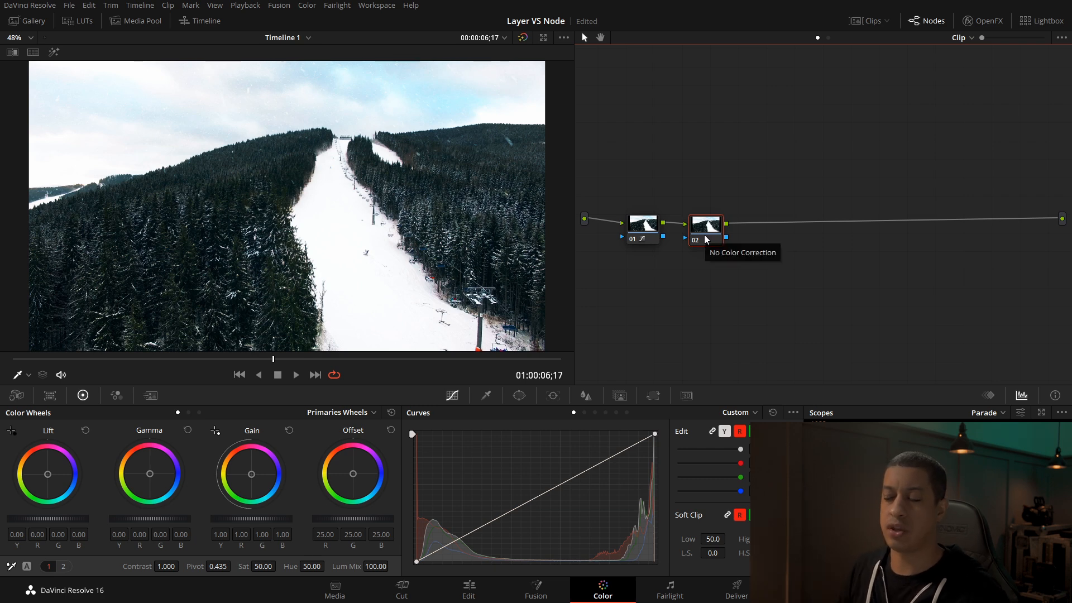
click(199, 413)
click(178, 413)
click(189, 413)
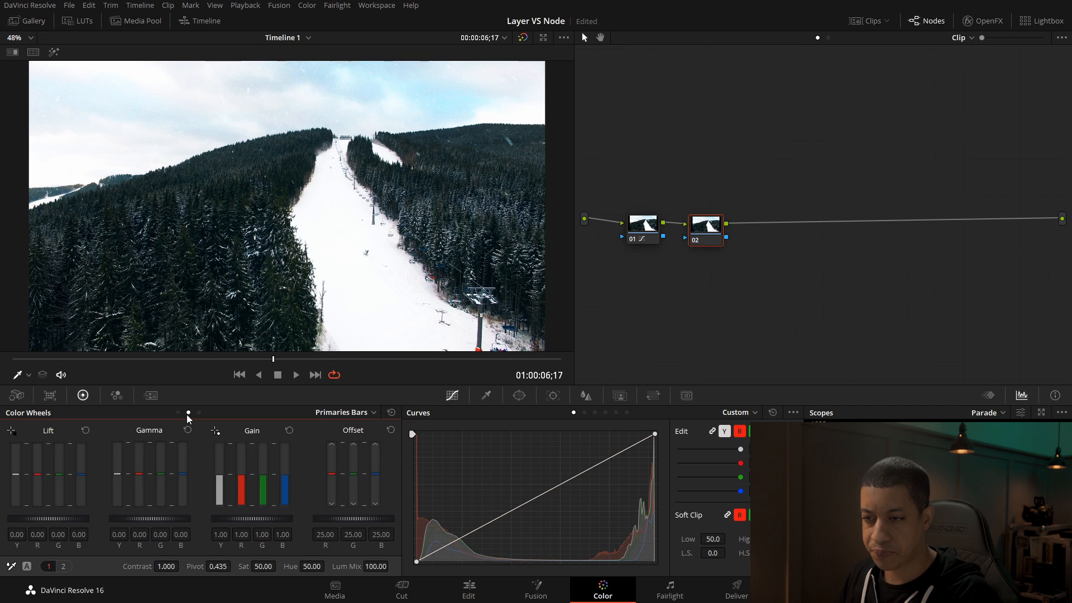
drag(264, 481, 220, 498)
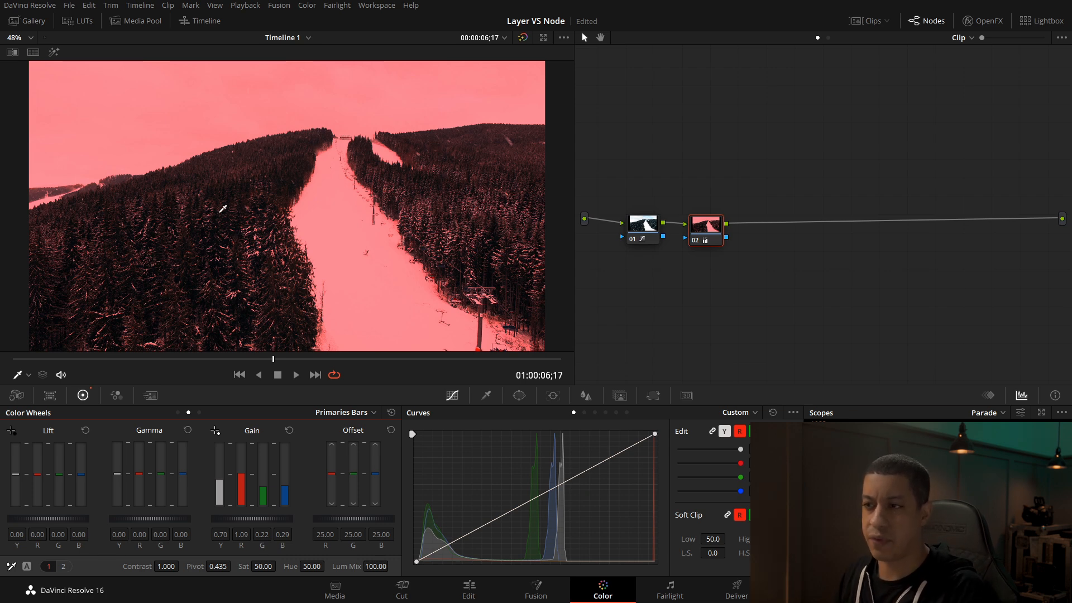
Restrict node 02 with an HSL qualifier using luminance low 57.5 and low softness 8.1, and check the selection with Highlight.
click(486, 395)
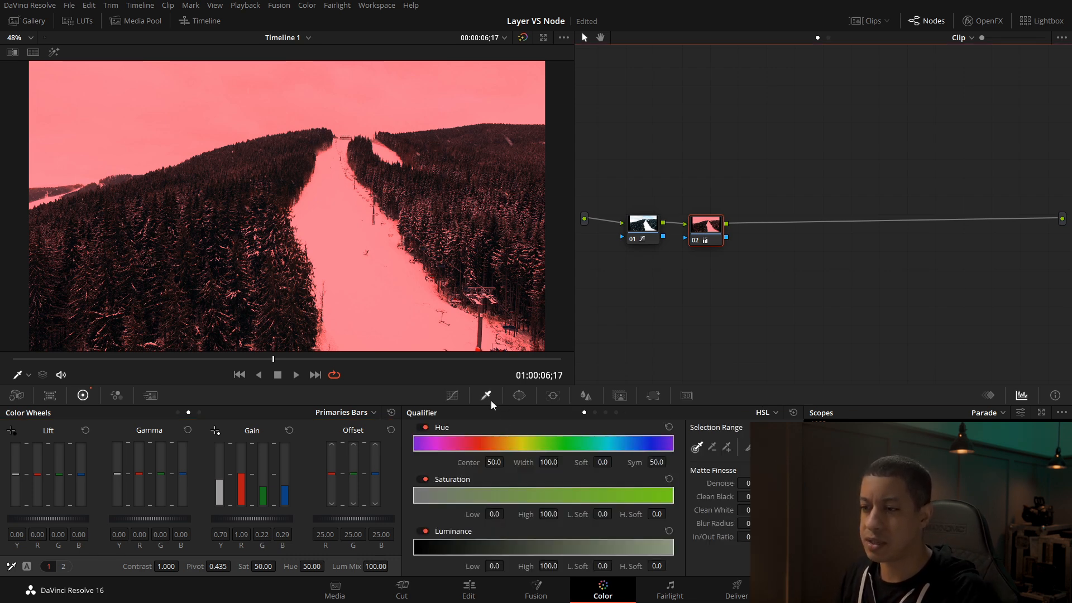
drag(495, 565, 510, 566)
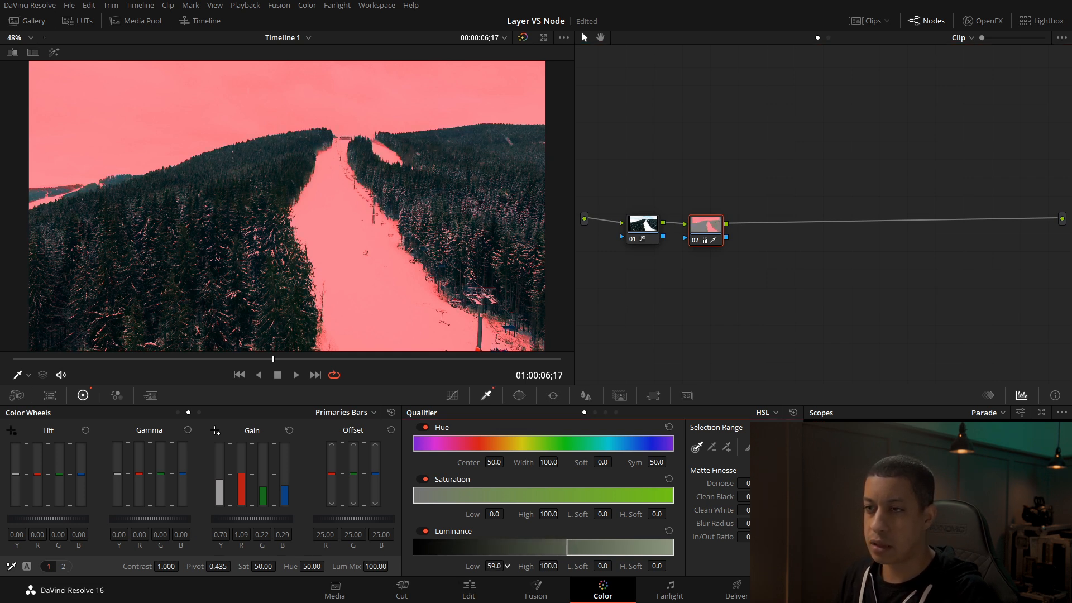
drag(603, 565, 614, 566)
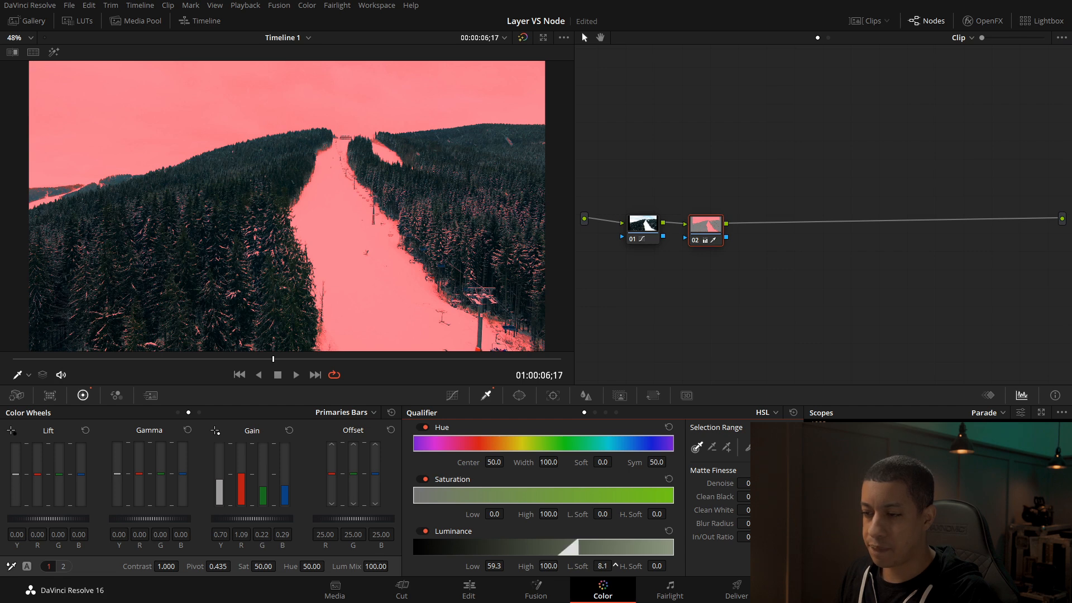
drag(499, 566, 494, 566)
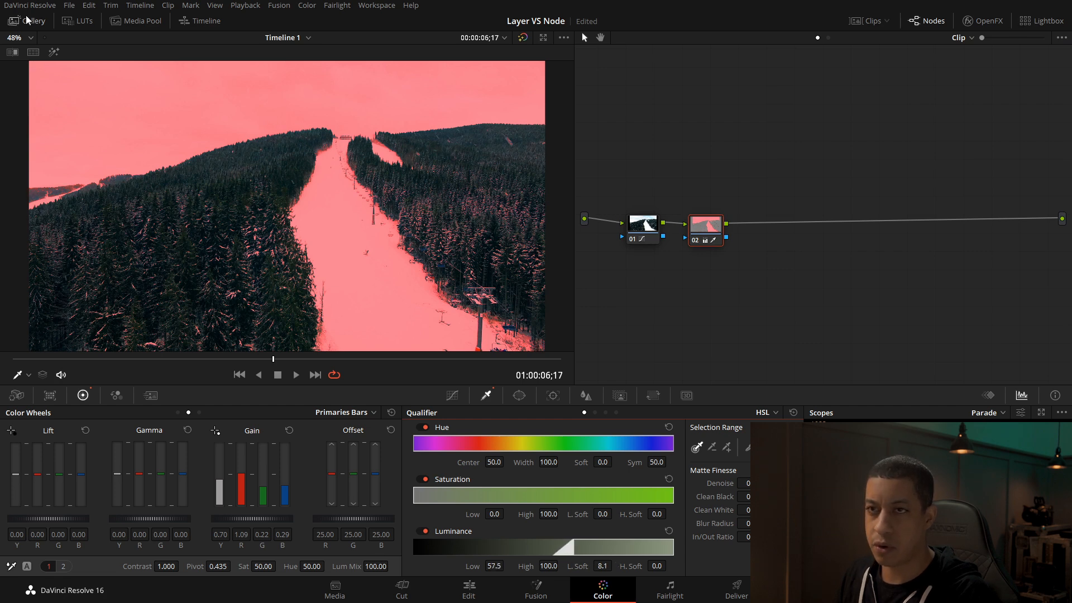
click(54, 52)
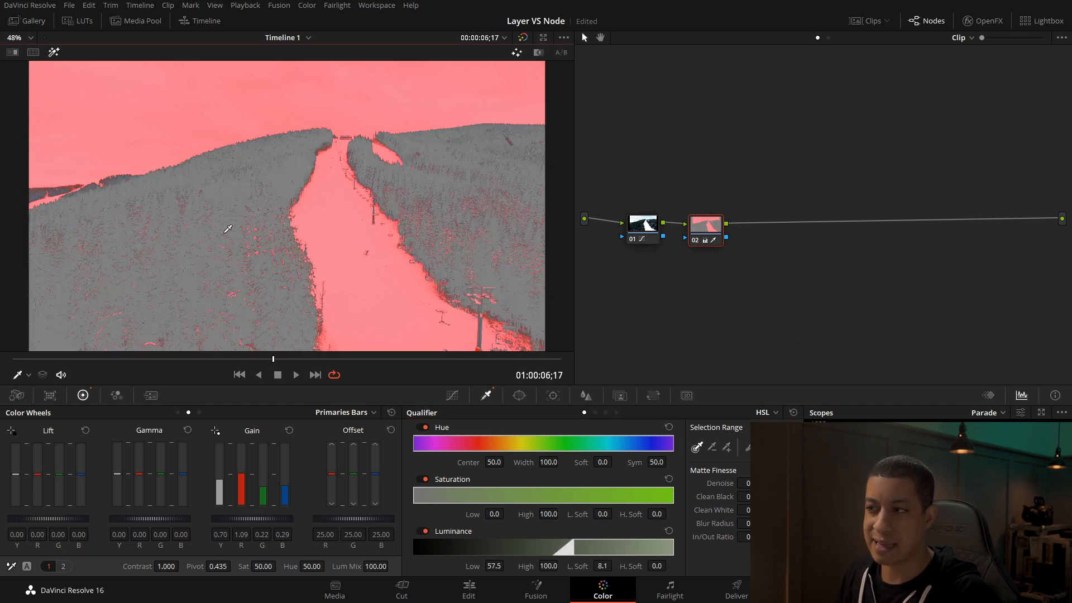
click(53, 52)
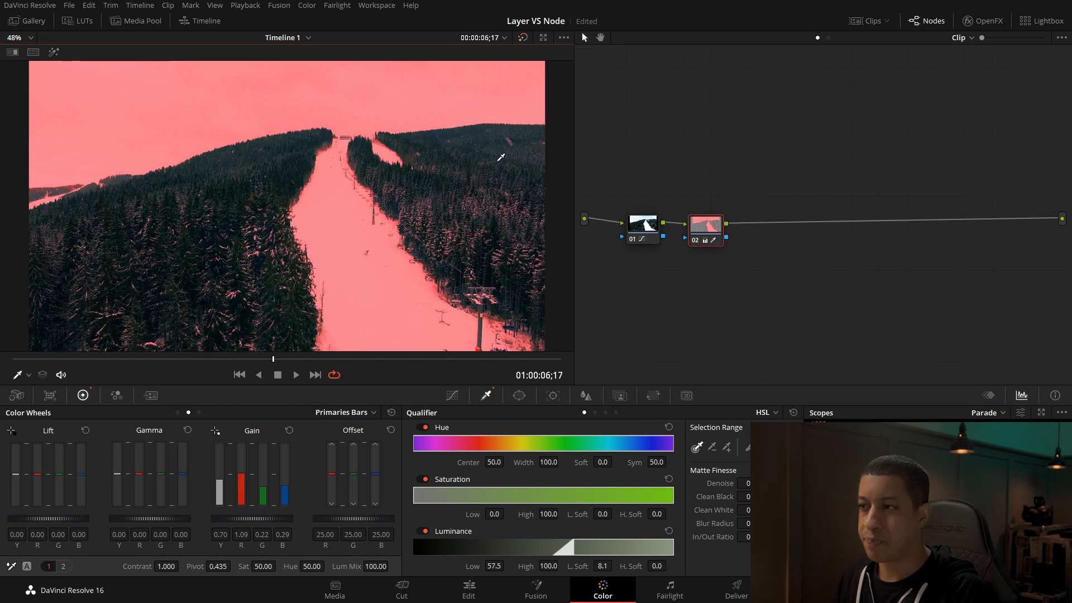
Add serial node 03 after node 02 and shift its gamma to R -0.04 and B 0.13, keeping the default gain.
key(alt+s)
drag(750, 235, 787, 235)
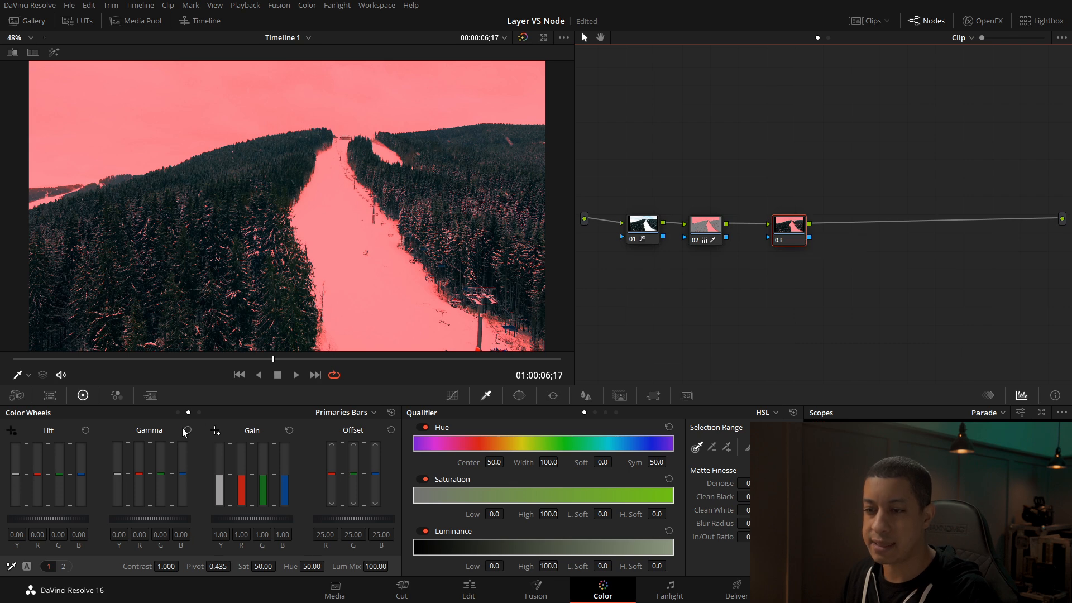
click(177, 413)
drag(251, 476, 244, 472)
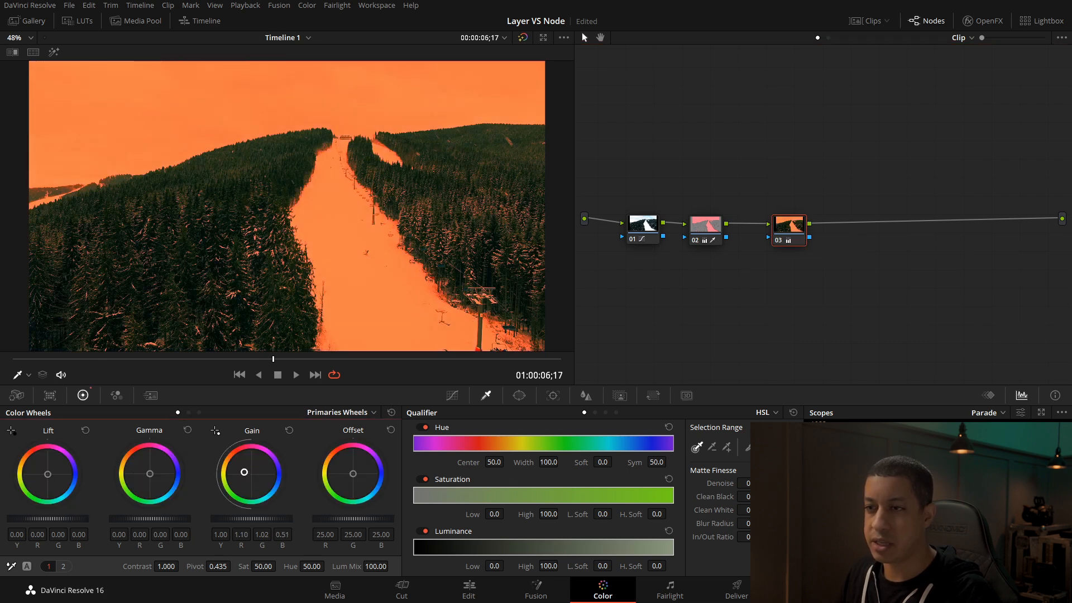
drag(178, 488, 188, 493)
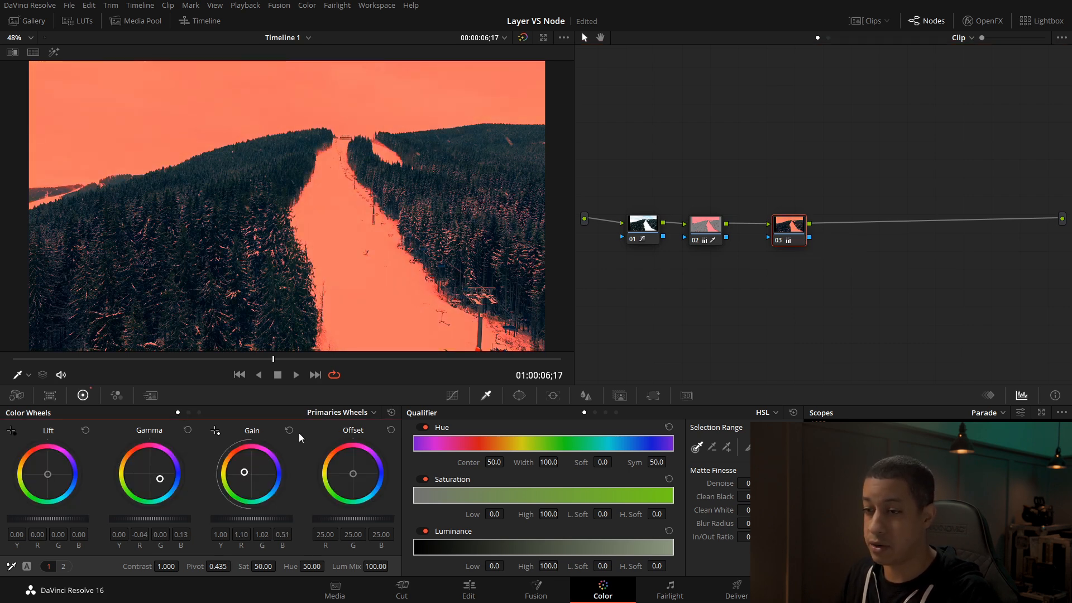
click(290, 430)
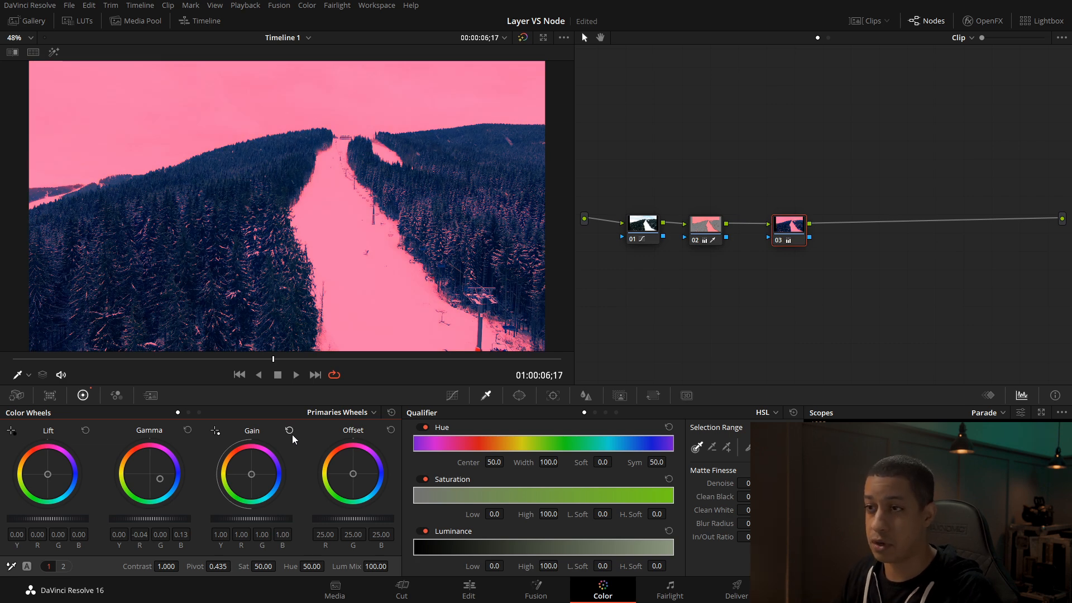
click(789, 222)
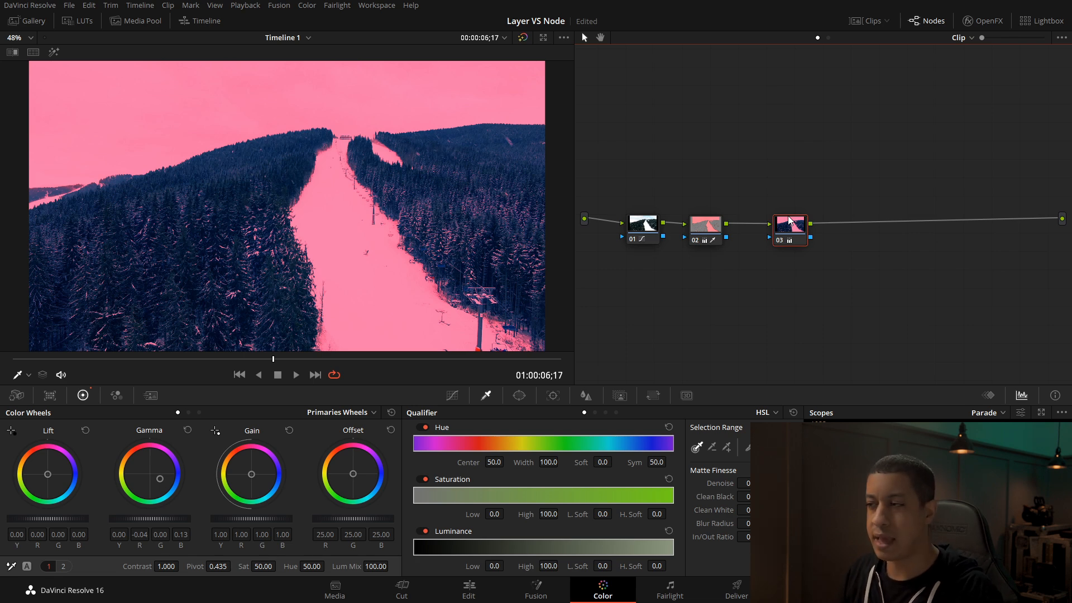
Add a layer node below node 03, joined through a layer mixer, and browse the mixer's composite modes.
key(alt+p)
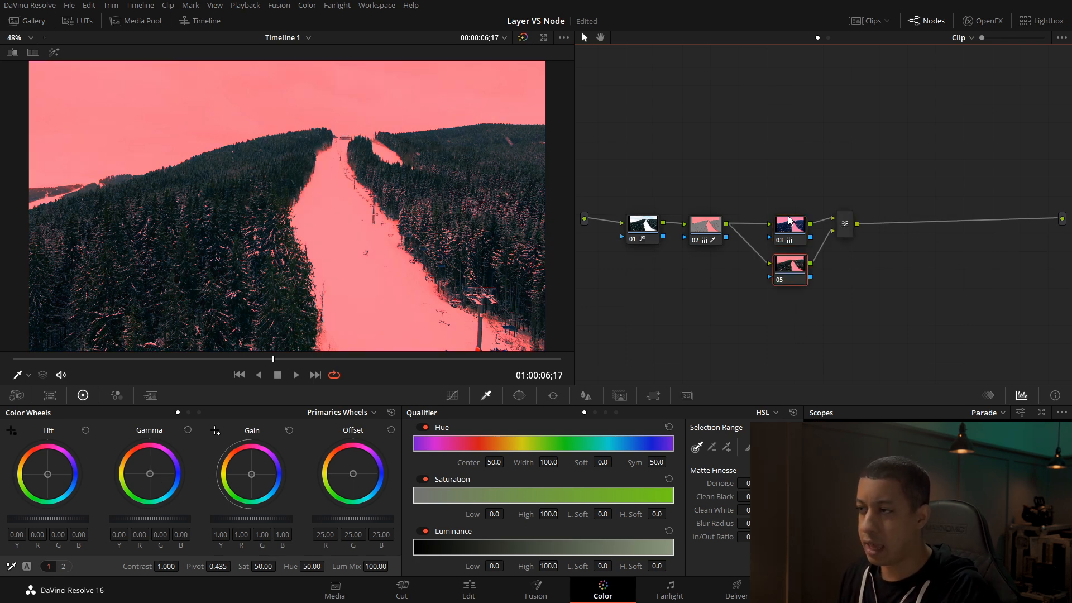
drag(843, 232, 853, 249)
right_click(851, 251)
mouse_move(894, 321)
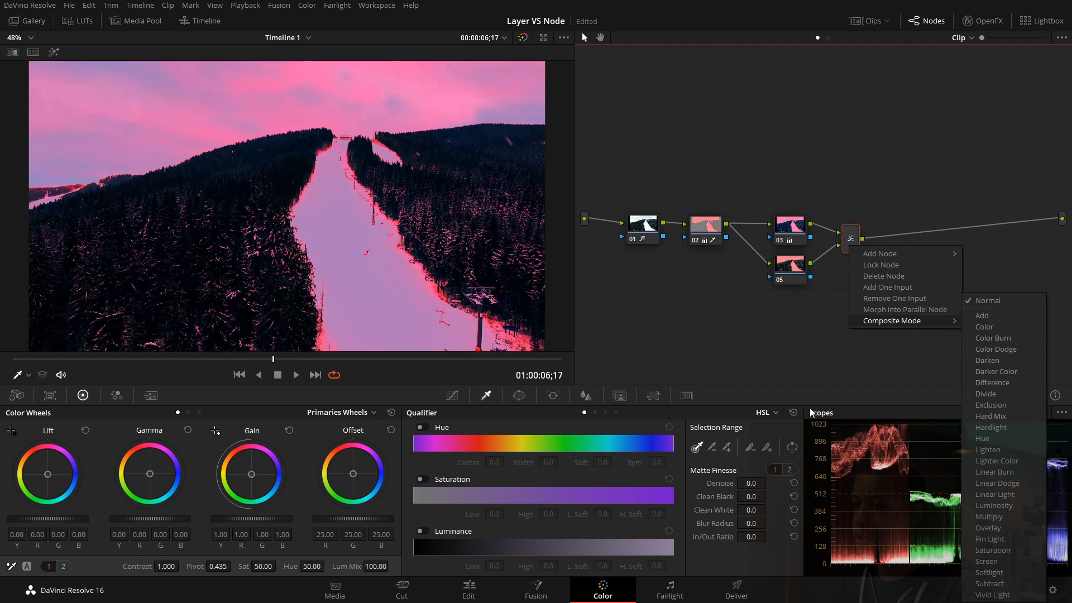
click(827, 336)
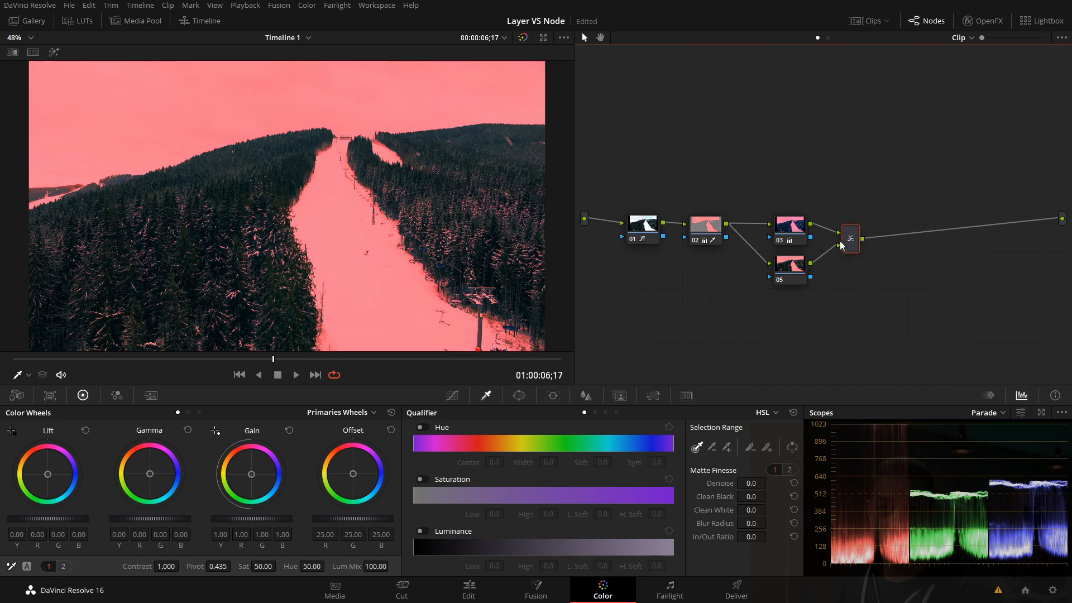
right_click(825, 168)
mouse_move(878, 174)
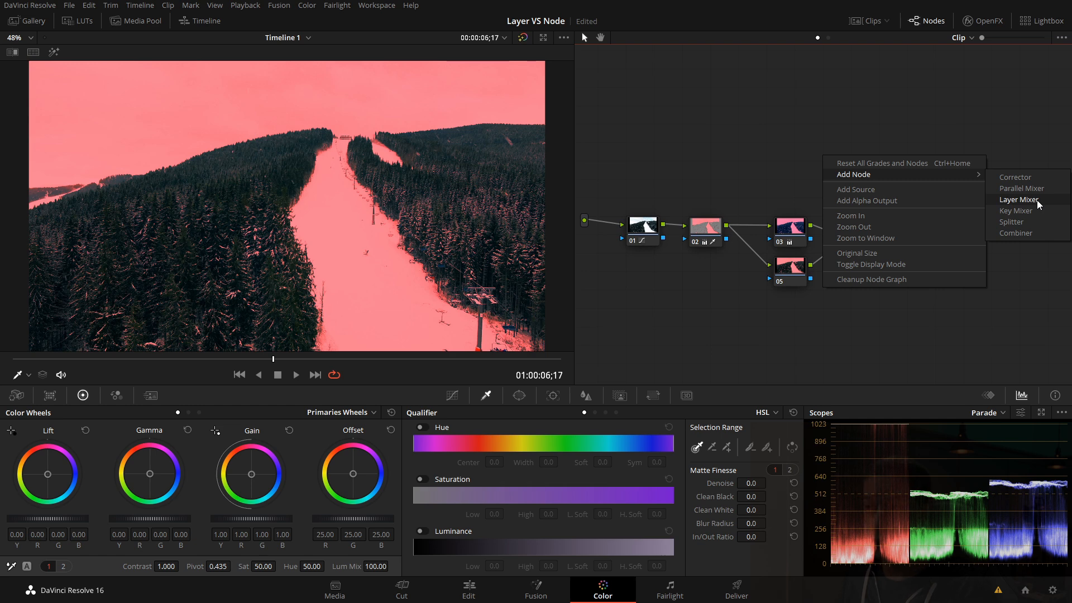
click(1022, 200)
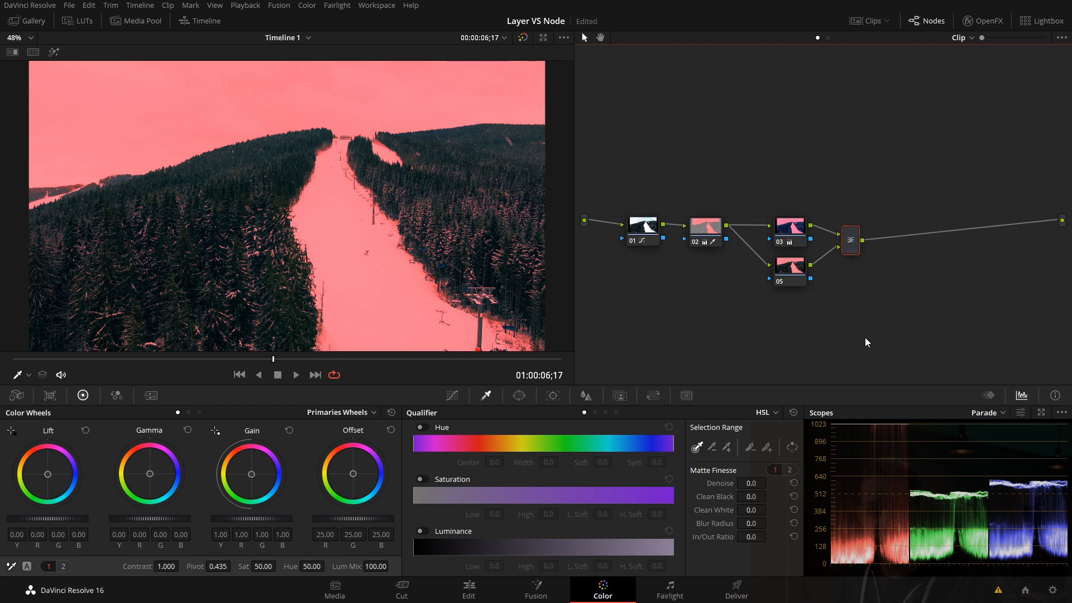
Spread out the node graph by moving the layer mixer, node 05 and node 01 away from their neighbours.
drag(849, 254, 864, 266)
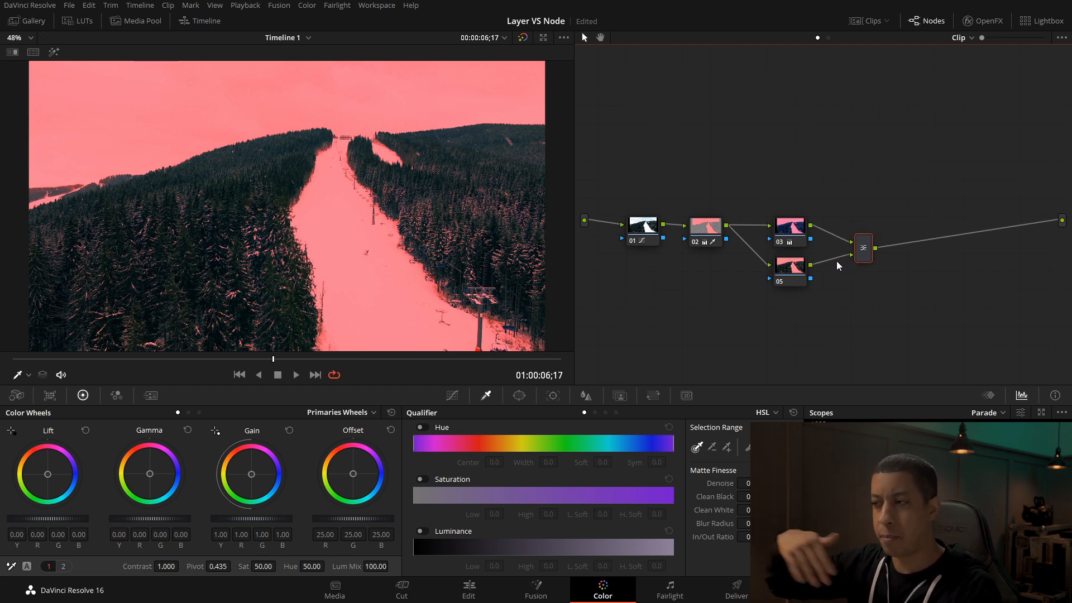
drag(801, 281, 801, 322)
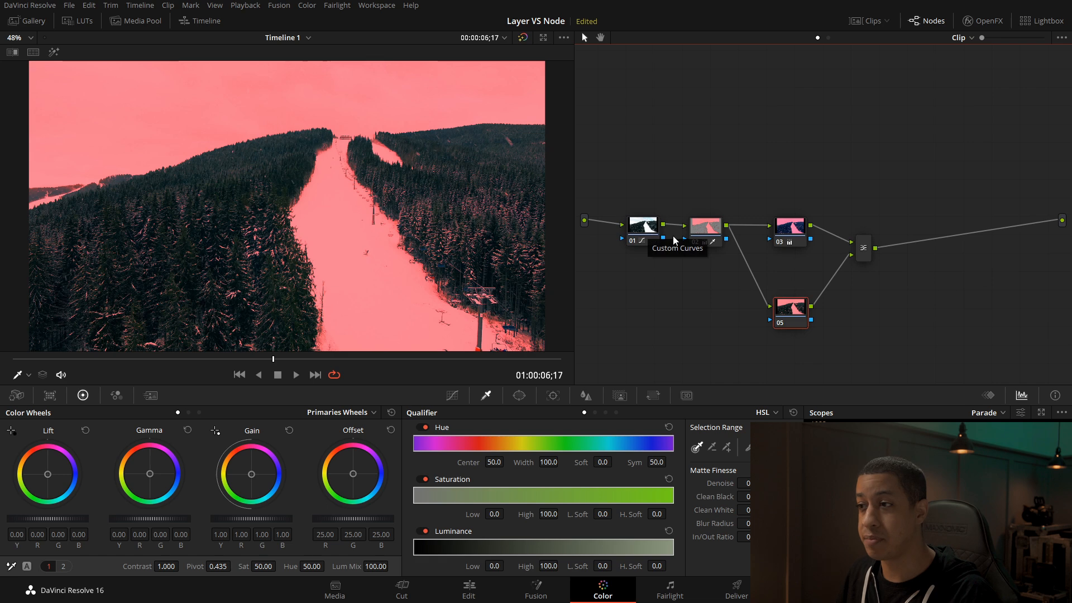
drag(651, 232, 655, 279)
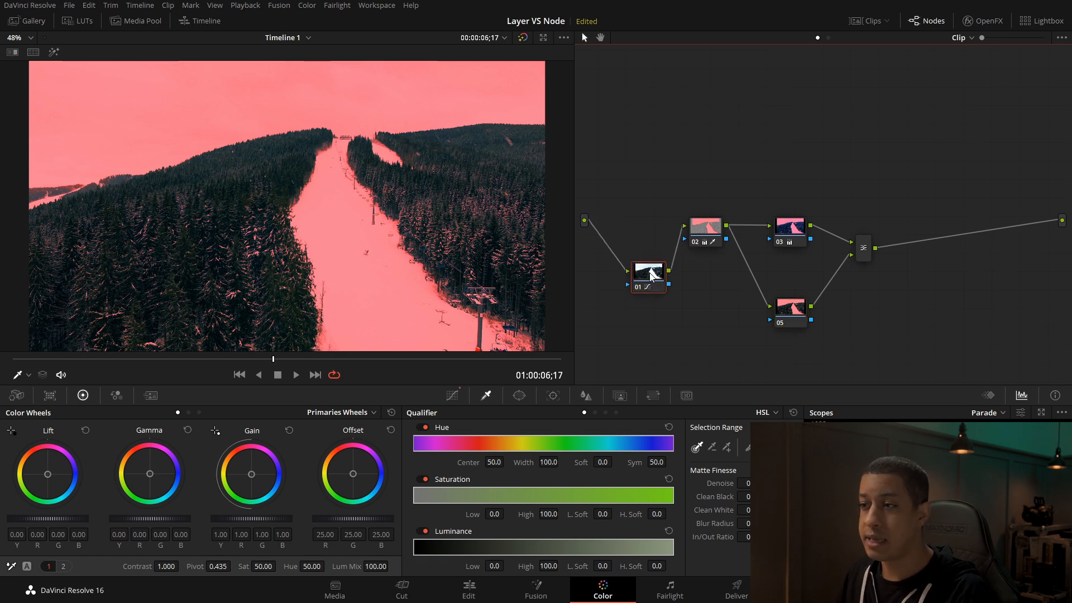
Check node 01's output with Highlight, and connect that output directly to node 05's input.
click(54, 52)
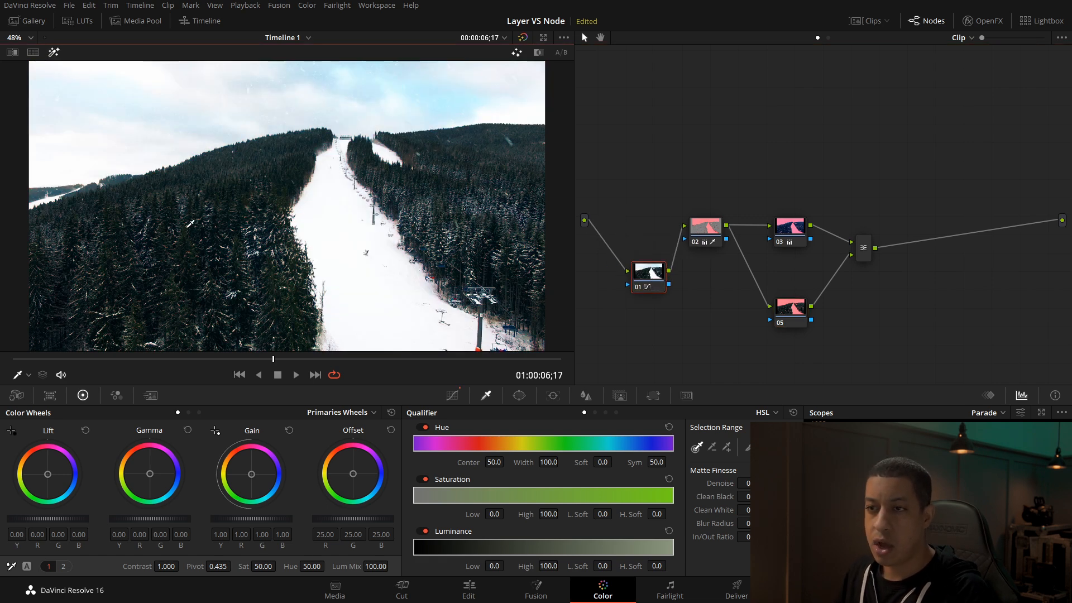
scroll(188, 219, up, 1)
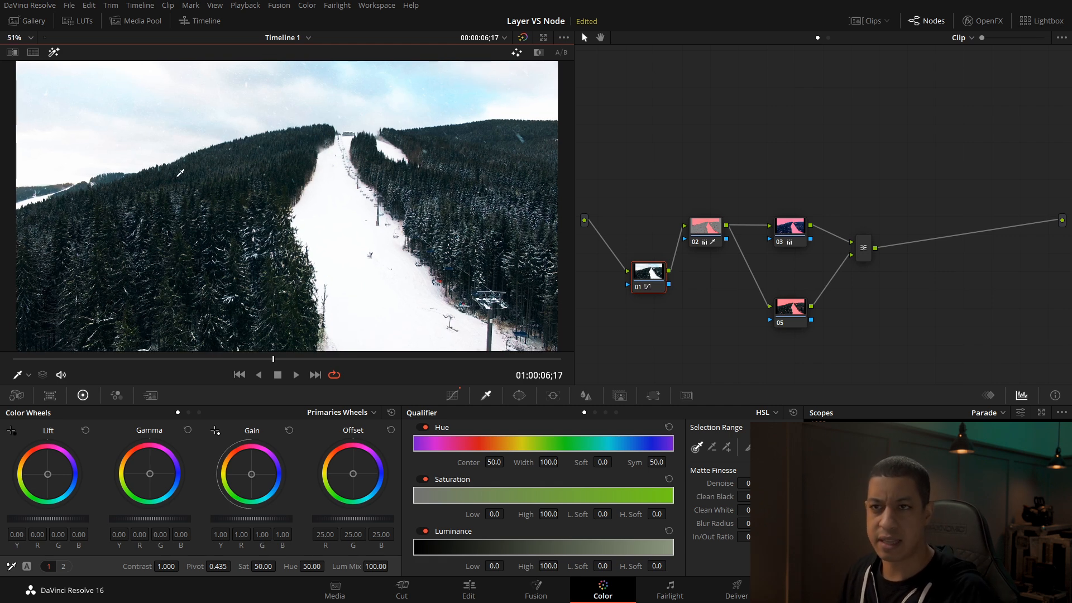
click(54, 52)
drag(669, 271, 770, 306)
click(786, 320)
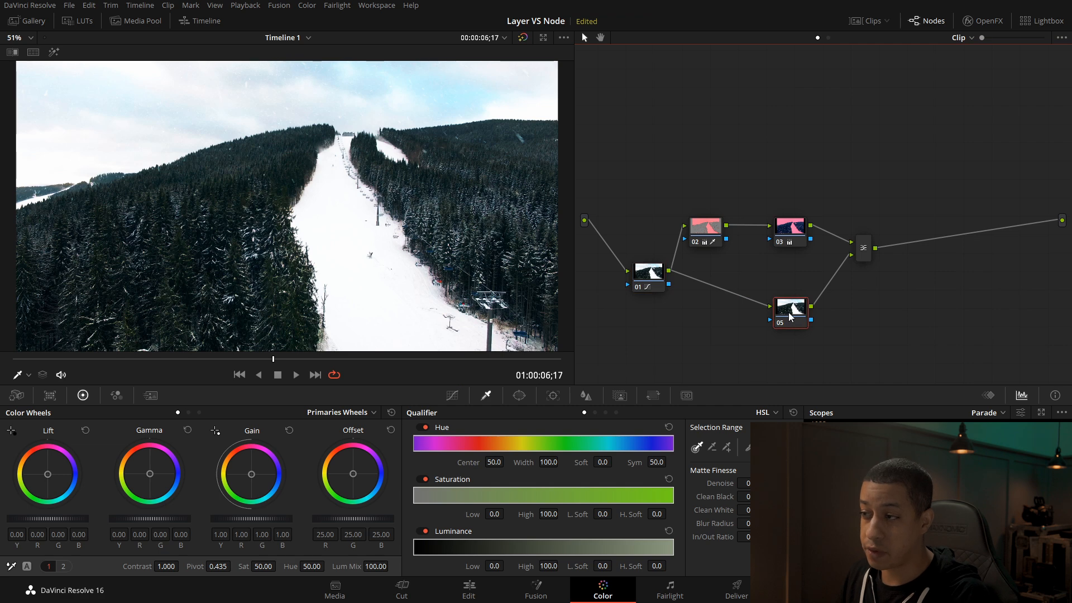
Stack node 05 over node 03, browse the layer mixer's composite modes, and place node 05 back below node 03.
drag(866, 254, 872, 269)
drag(792, 238, 784, 235)
drag(792, 305, 789, 235)
right_click(870, 271)
mouse_move(957, 346)
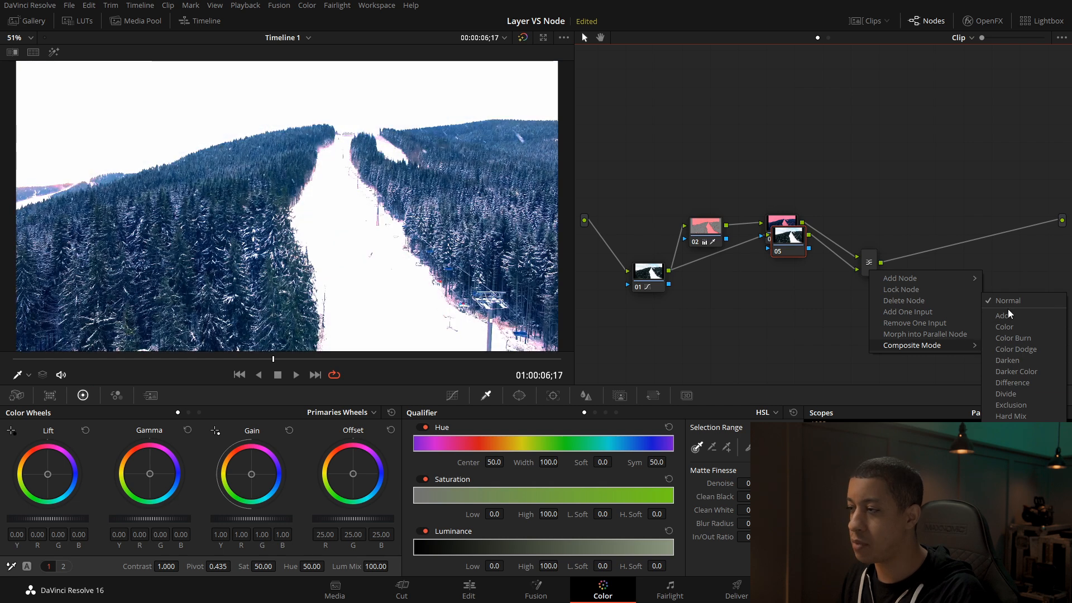
click(780, 320)
drag(785, 255, 792, 294)
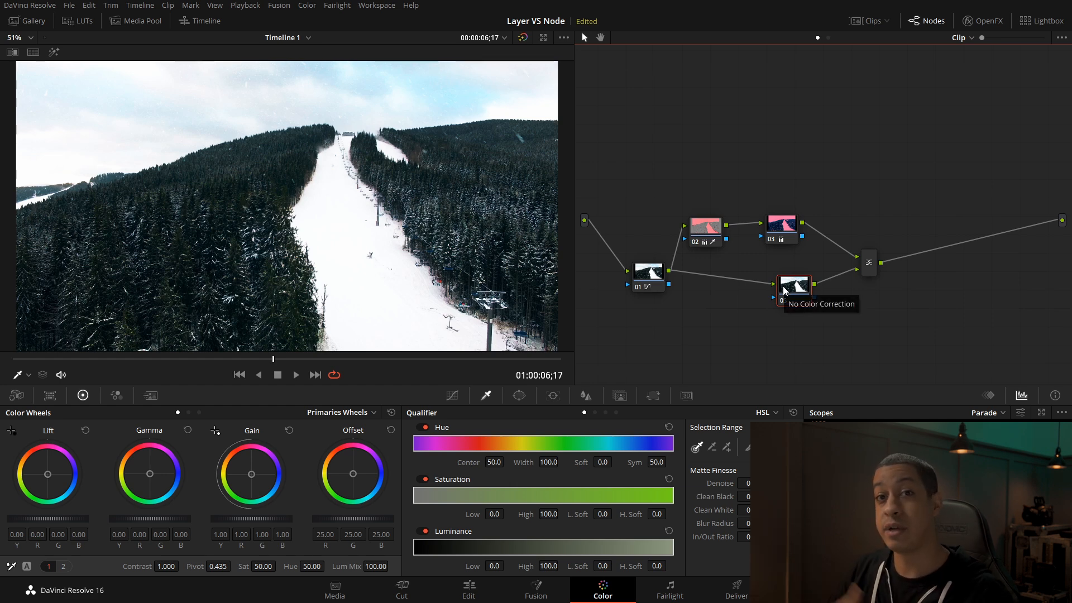
Try a key output gain of 0.469 on node 05, and reset it to 1.000.
click(619, 395)
drag(654, 503, 656, 504)
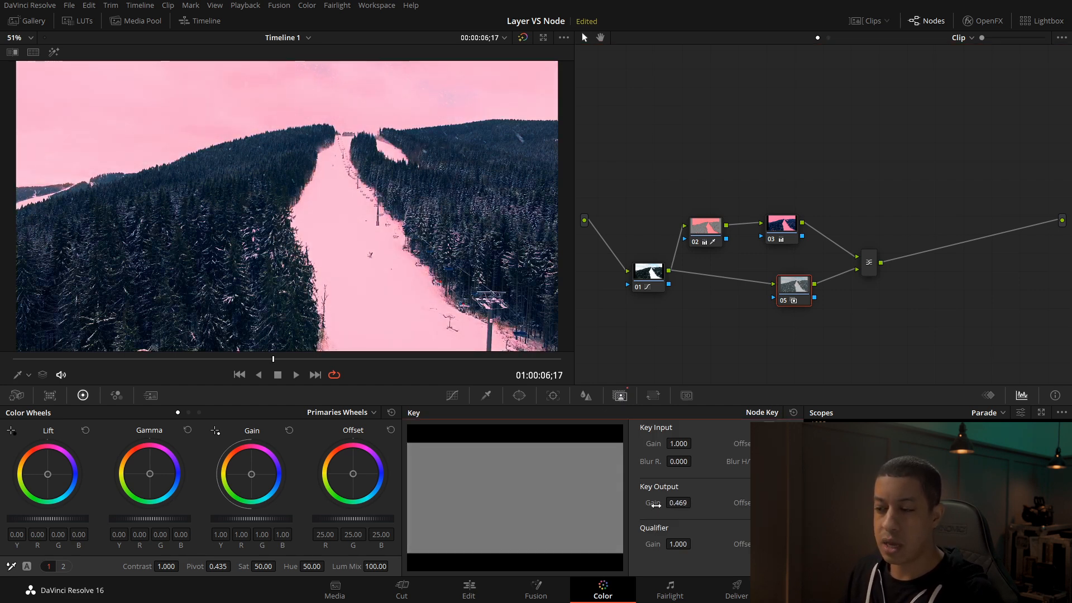
double_click(653, 502)
click(795, 295)
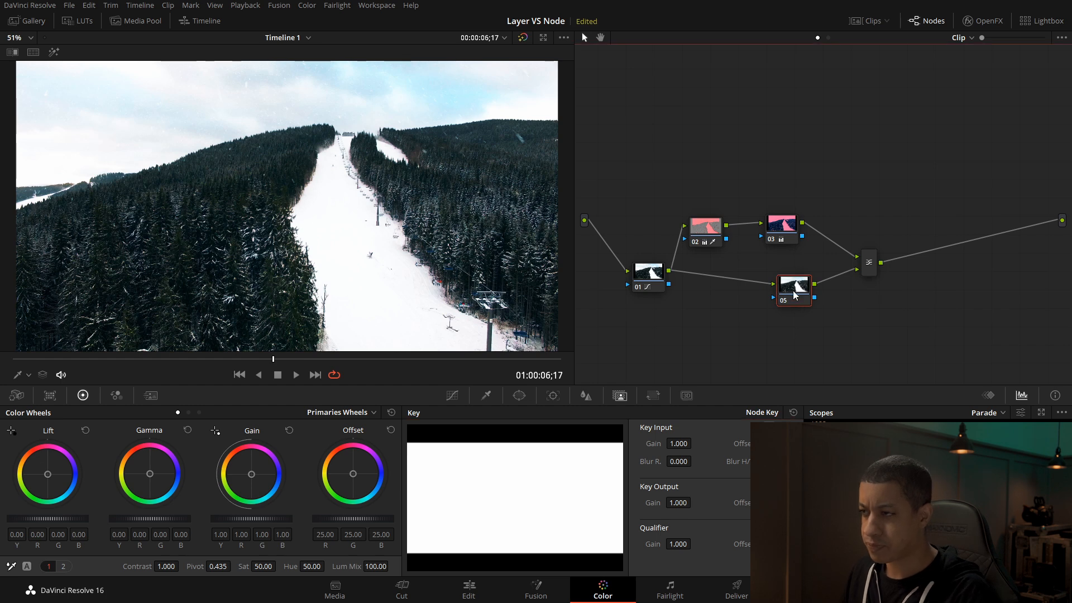
Limit node 05 with a circular window over the forest beside the ski slope, with pan 45.53.
click(485, 397)
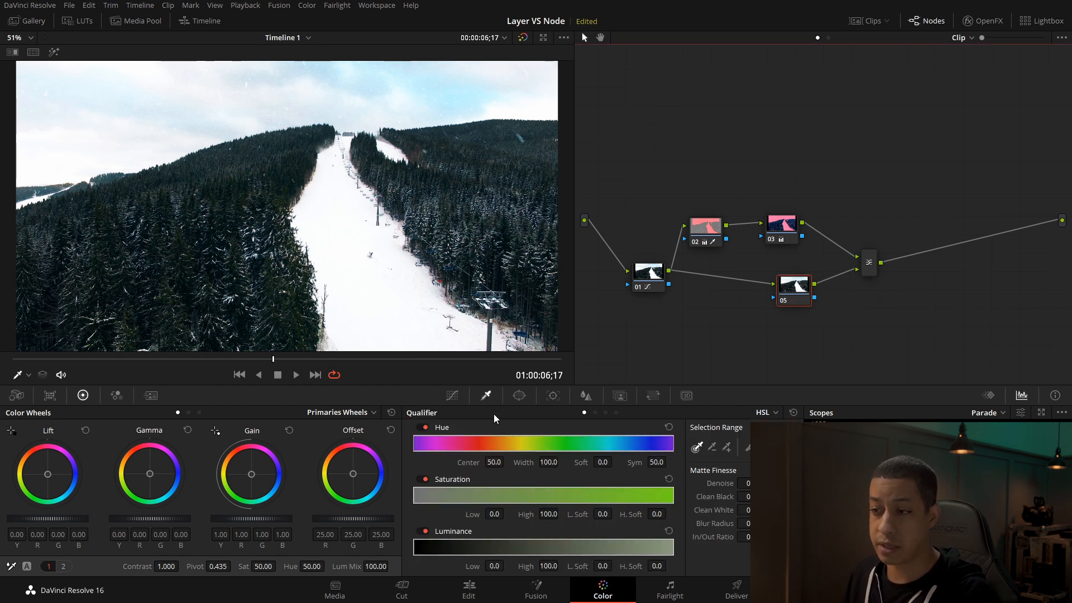
click(519, 397)
click(426, 468)
drag(376, 200, 274, 253)
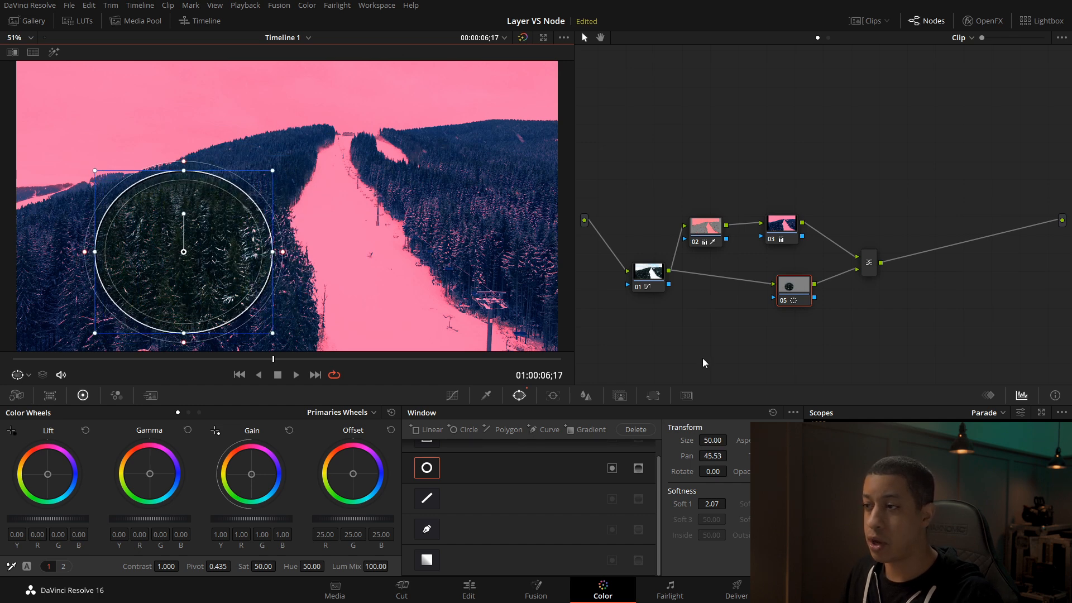
click(803, 290)
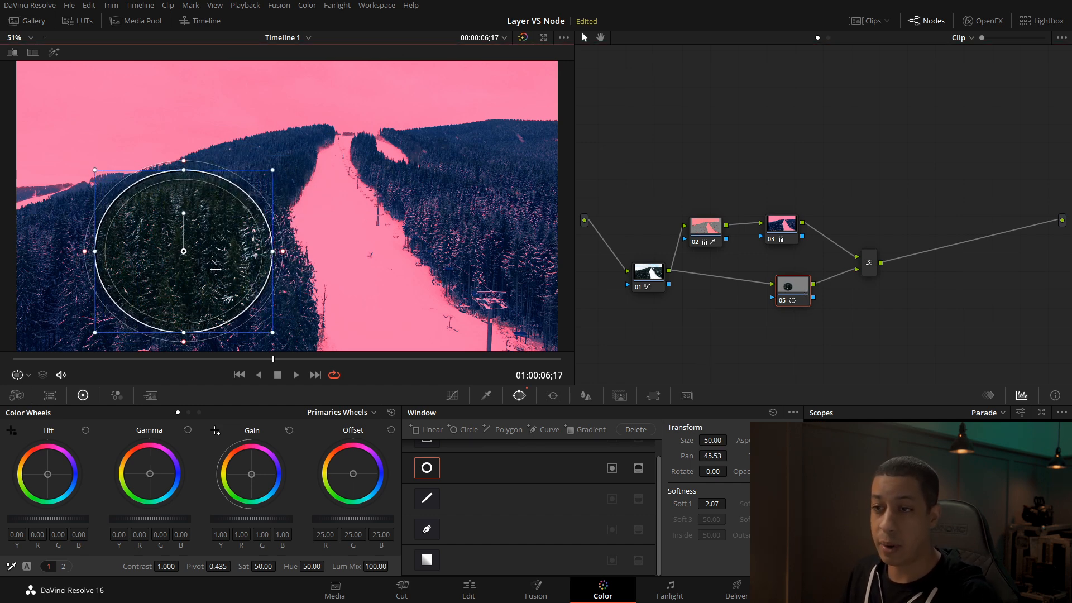
Add serial node 06 between node 01 and node 05, and tint it green with offset R -15.17, G 37.27 and B 17.07.
click(647, 286)
drag(804, 301, 726, 280)
key(shift+s)
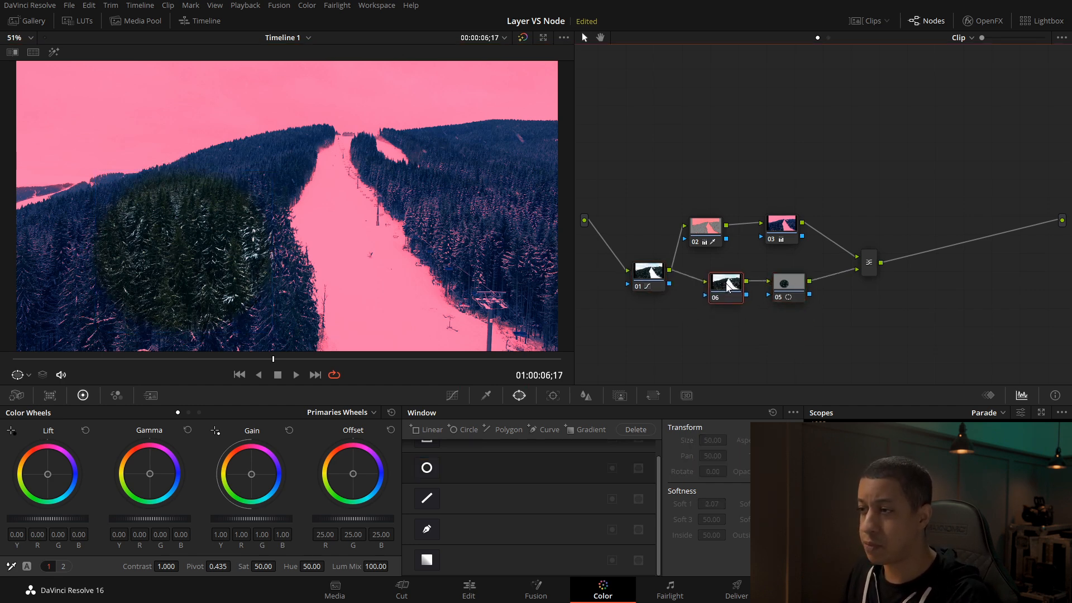
drag(352, 473, 349, 495)
click(728, 283)
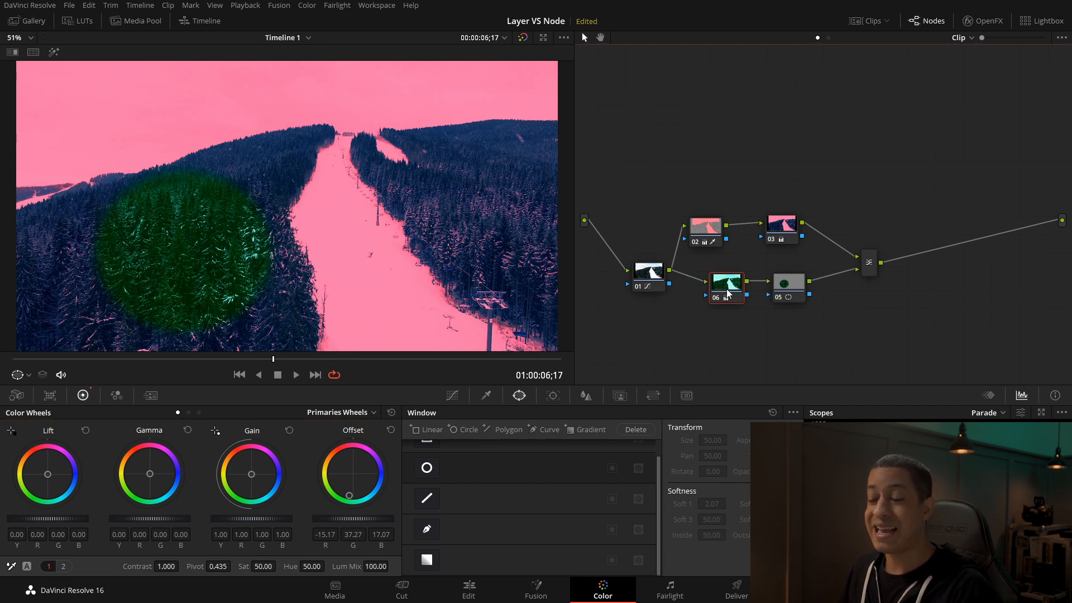
Review the lower branch from node 01 through nodes 06 and 05, and inspect the options of the layer mixer.
click(647, 272)
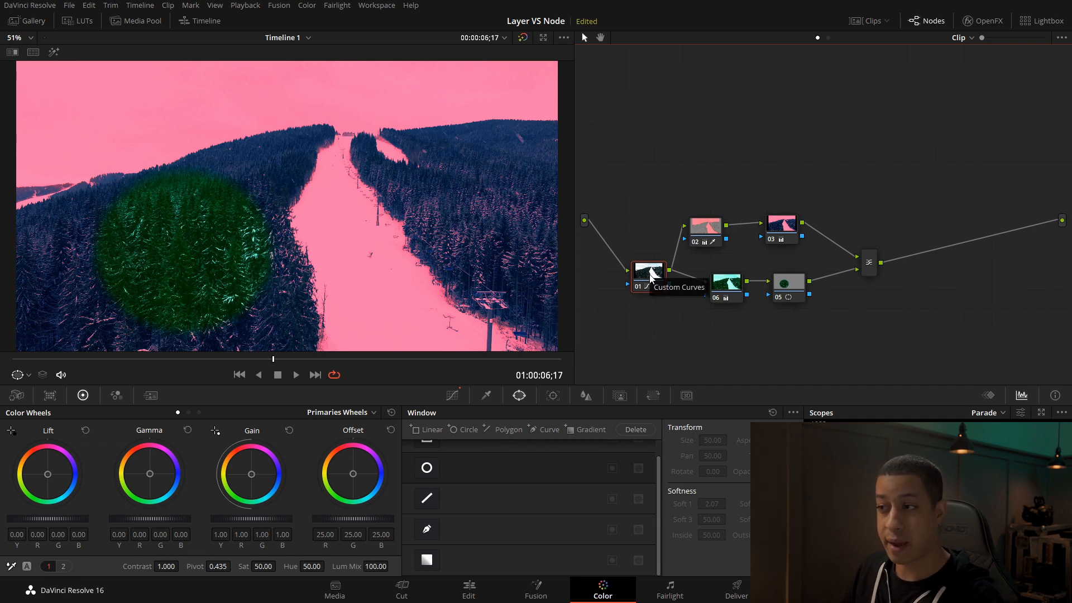
click(729, 283)
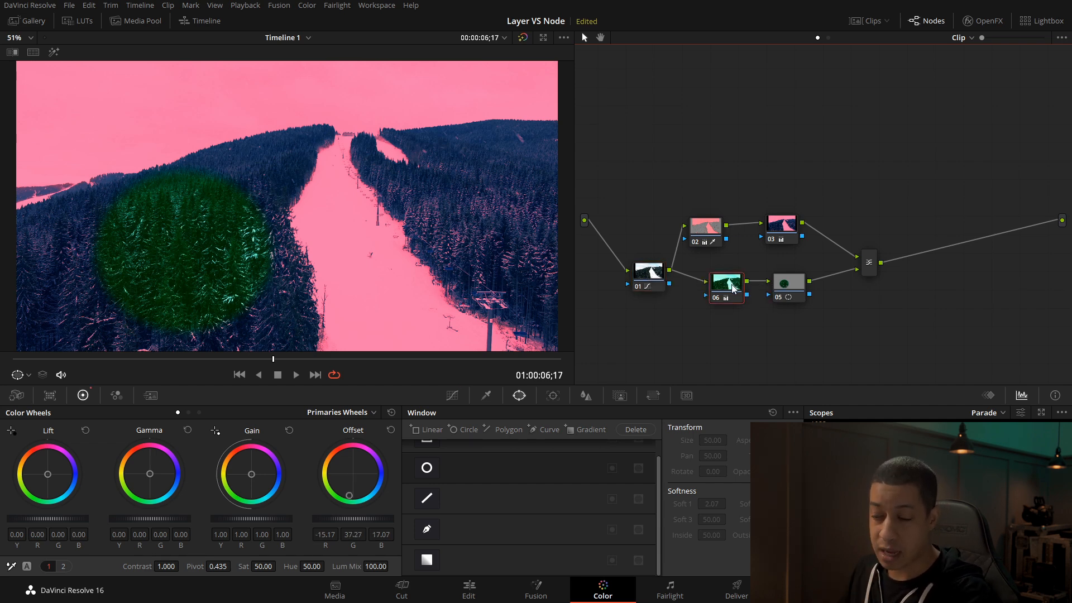
click(790, 295)
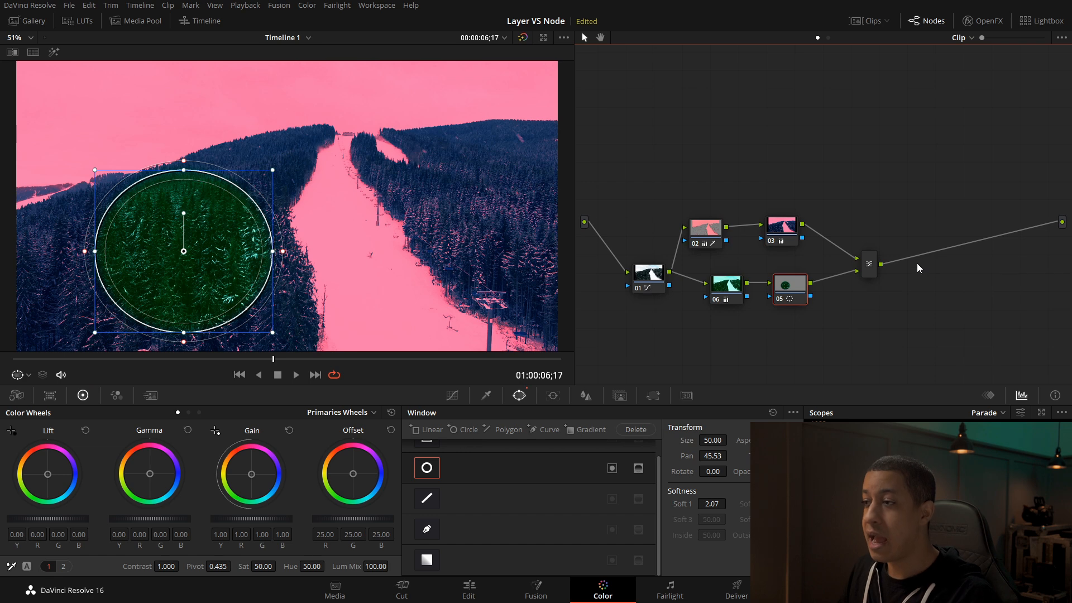
click(876, 271)
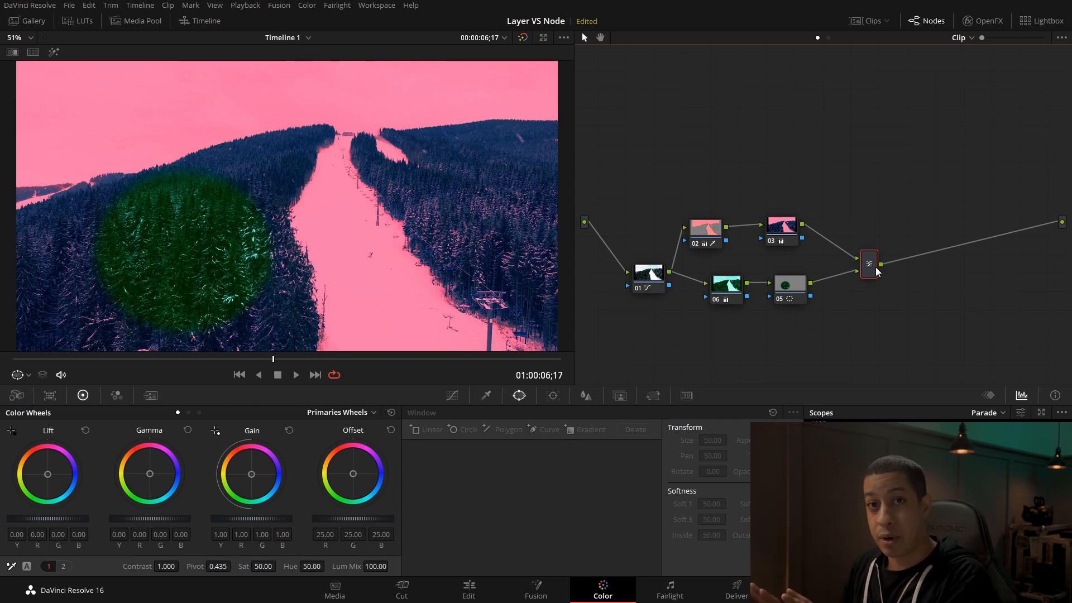
right_click(871, 271)
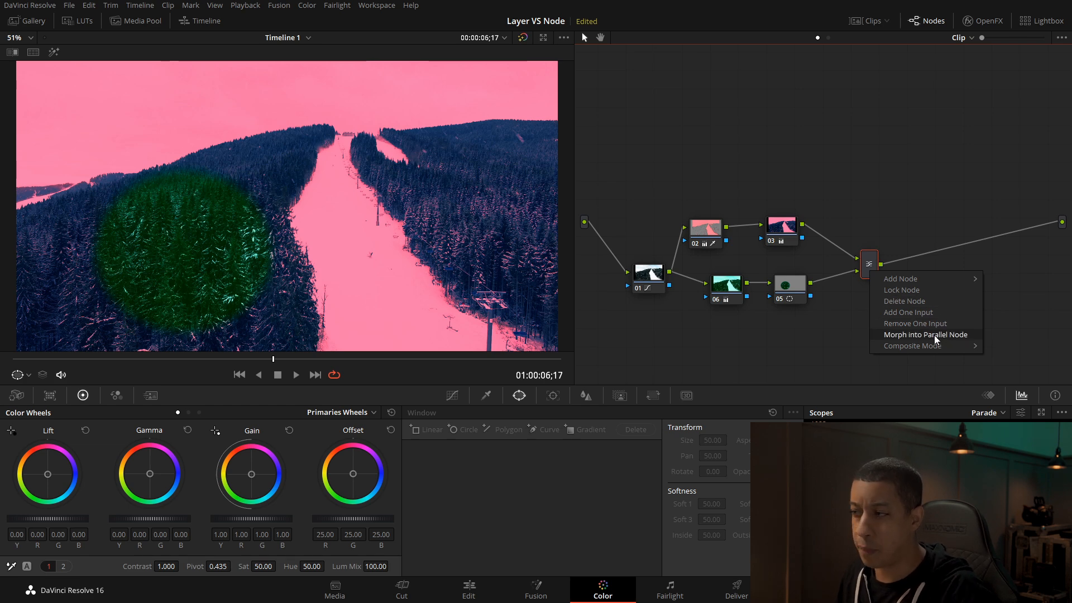
click(842, 337)
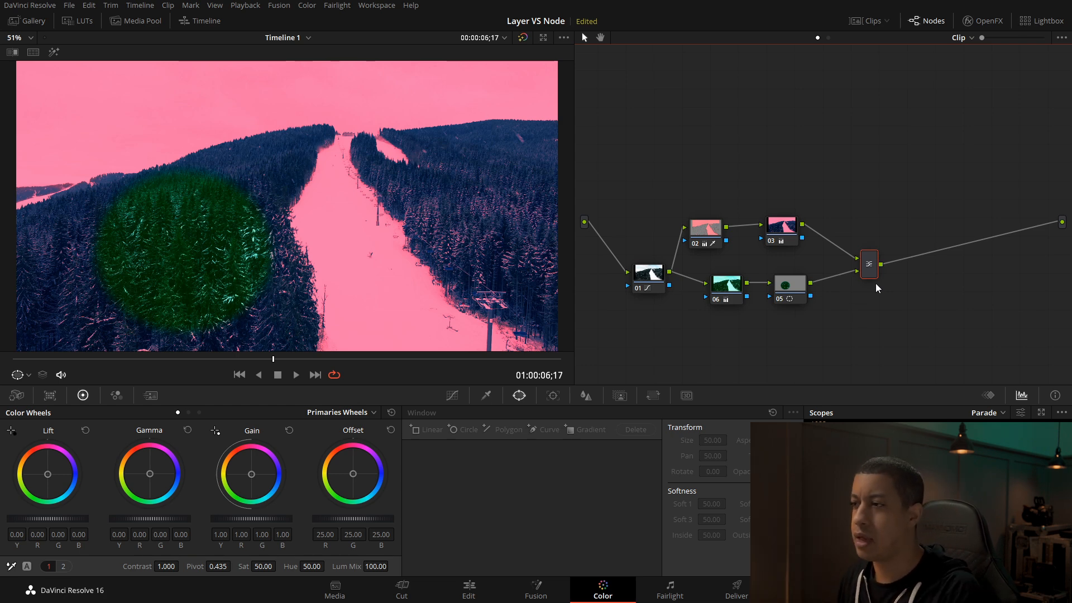
Add serial node 07 after the layer mixer and place it above the mixer's output line.
key(alt+s)
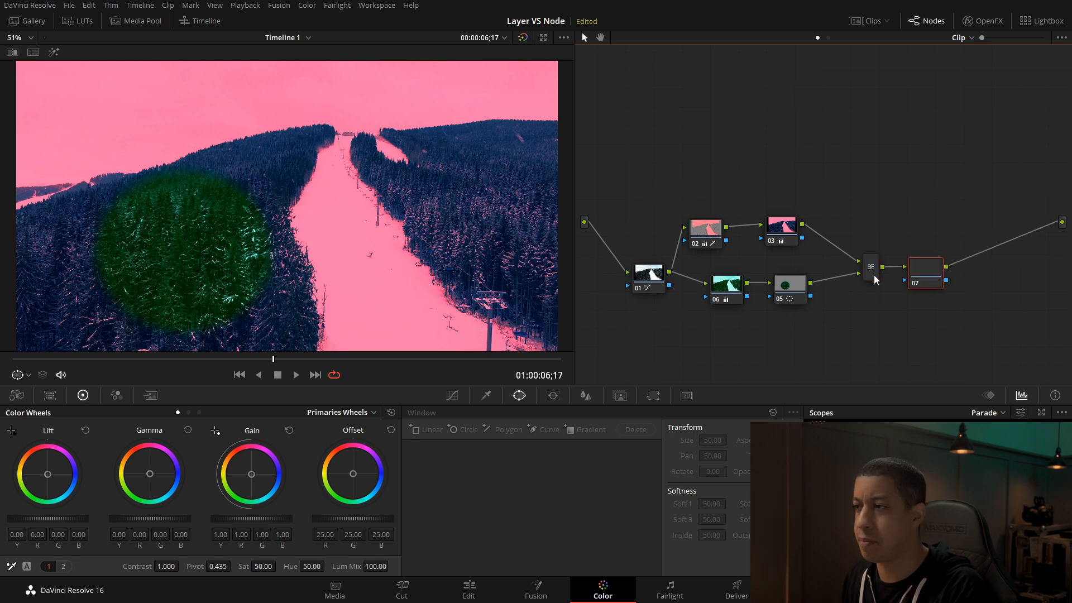
drag(928, 276, 924, 201)
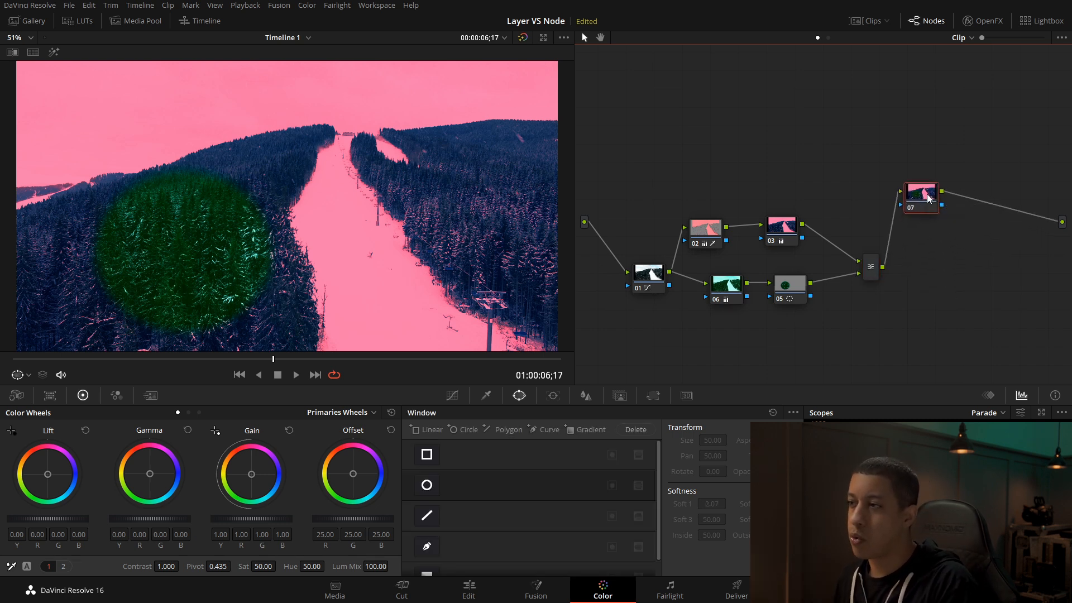
drag(925, 195, 931, 197)
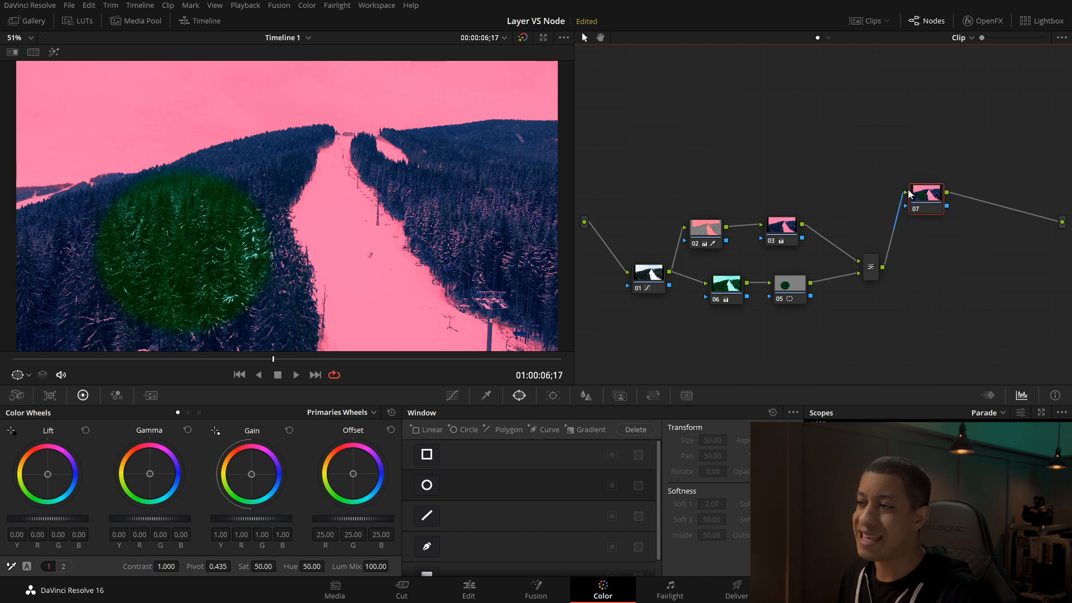
Qualify the pink sky and snow in node 07 with hue center 22.2 and width 12.8, checking the selection with Highlight.
click(486, 395)
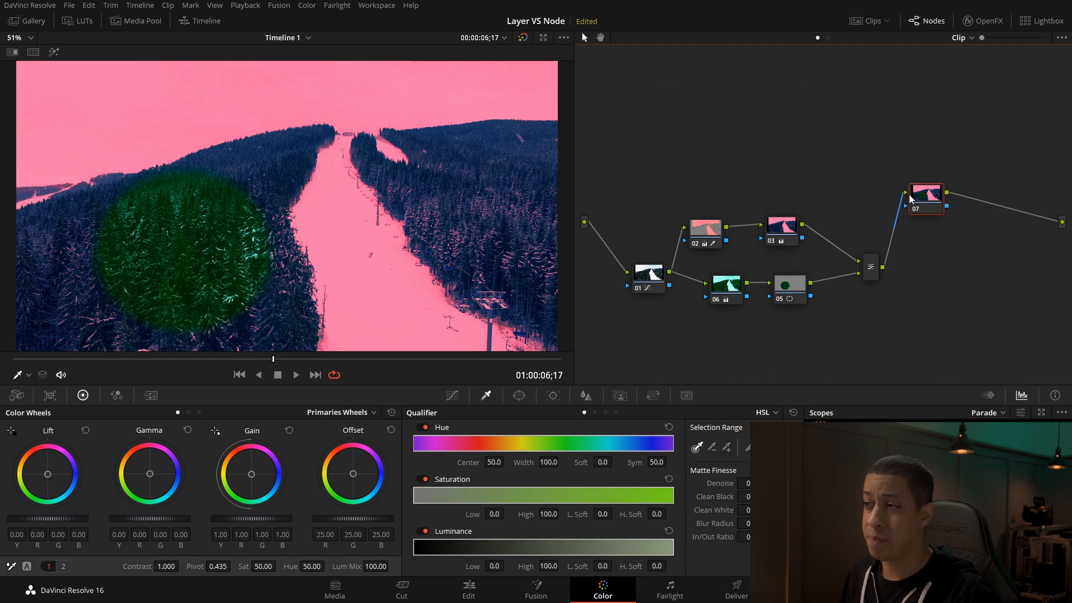
drag(907, 193, 912, 202)
drag(548, 463, 509, 462)
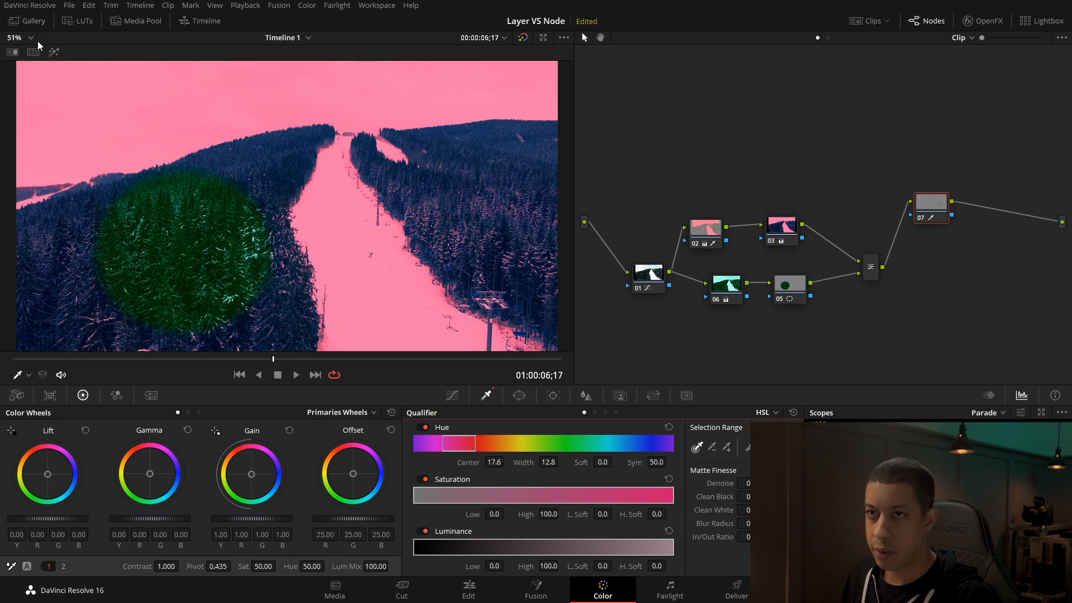
key(shift+h)
drag(494, 463, 498, 462)
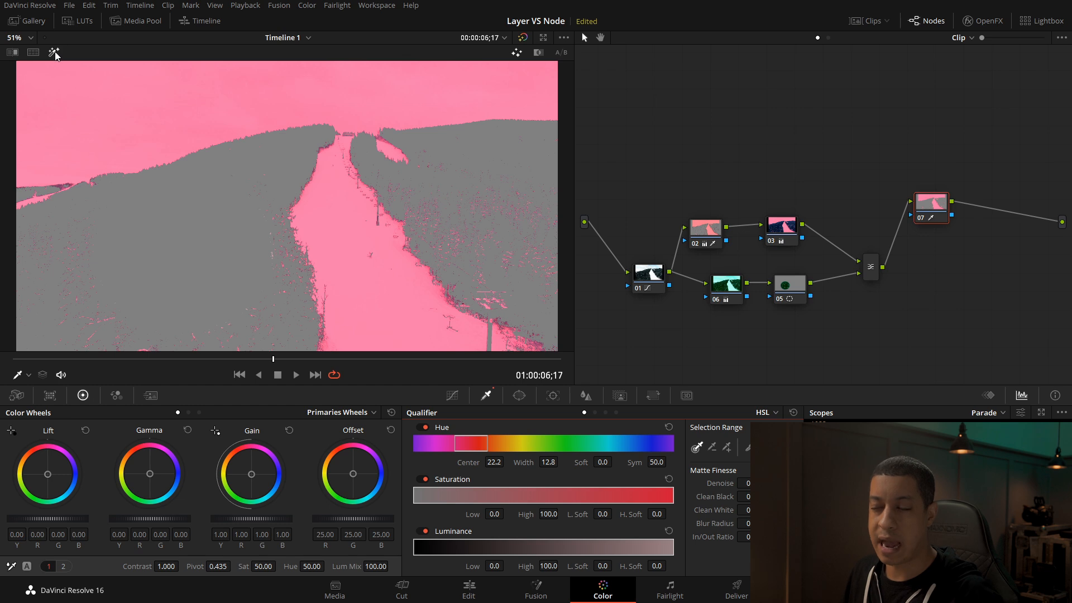
click(53, 52)
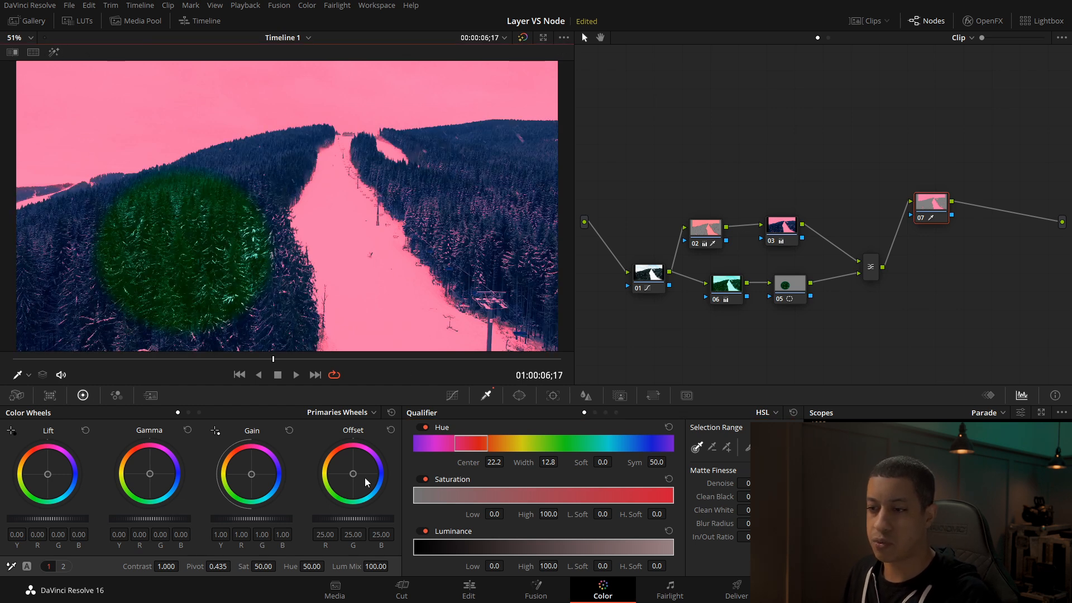
Turn node 07's selection orange with offset R -22.14, G 52.86 and B -115.42, and move the node closer to the mixer.
drag(354, 476, 323, 484)
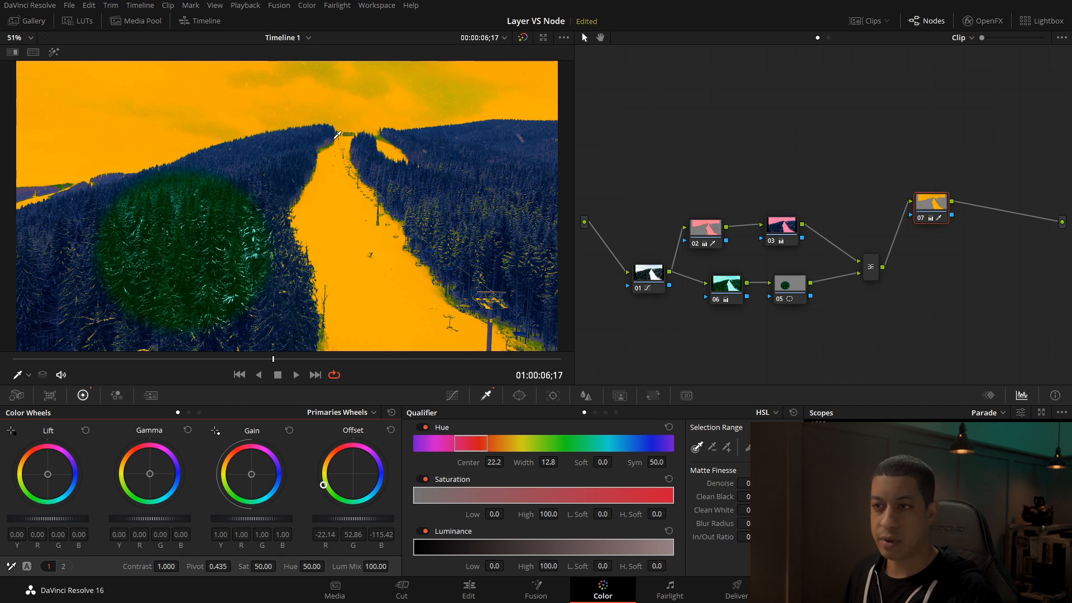
drag(938, 204, 947, 225)
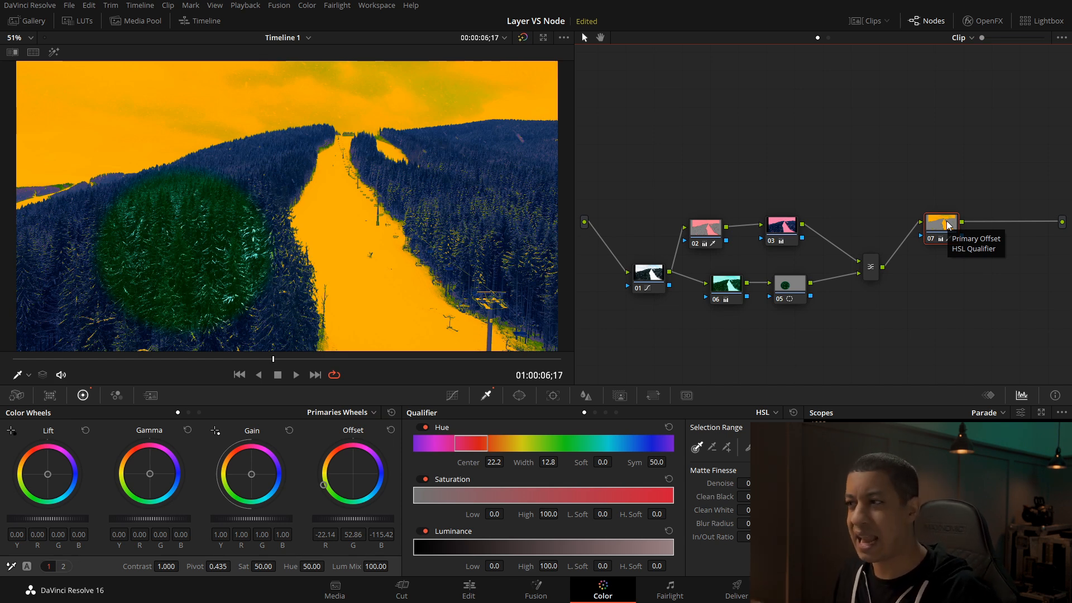
drag(933, 231, 936, 240)
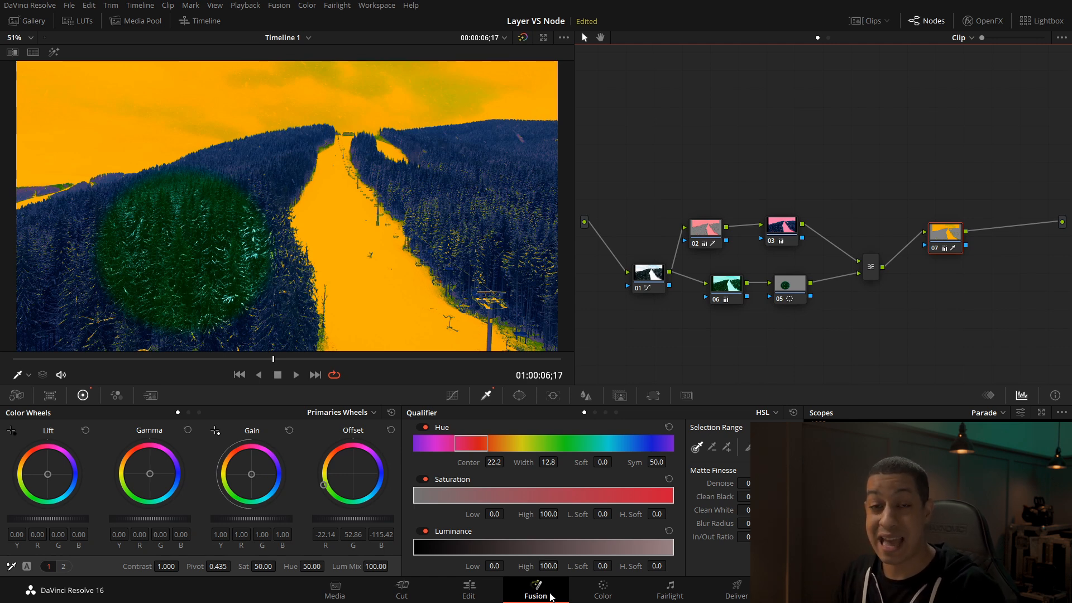
View the clip's node flow on the Fusion page, and switch to the Edit page.
click(550, 597)
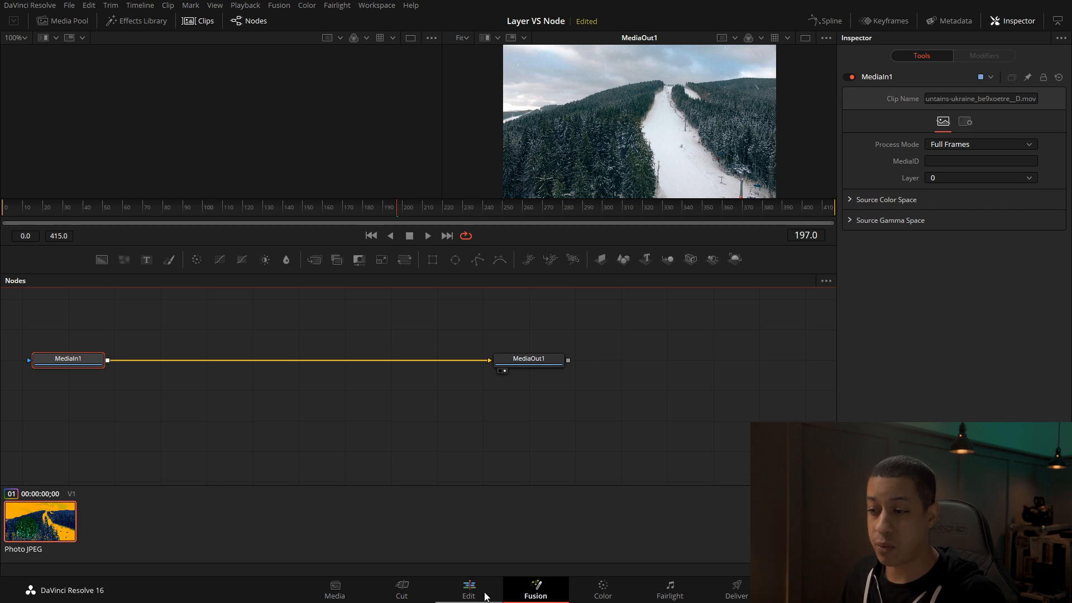
click(468, 591)
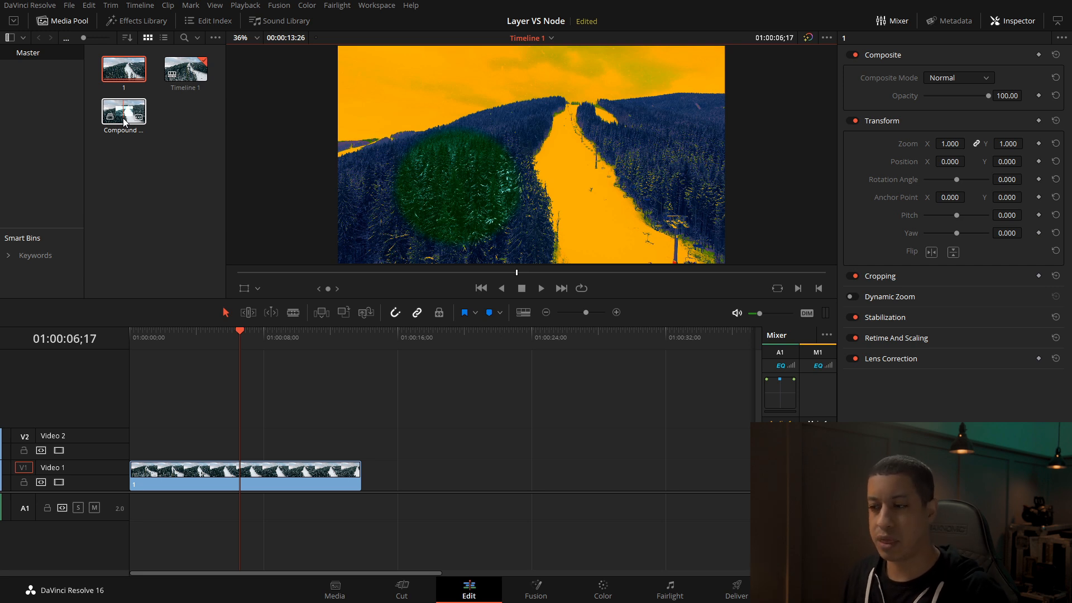
On the Fusion page, move MediaOut1 farther from MediaIn1 and add two Background nodes below the connection.
click(526, 599)
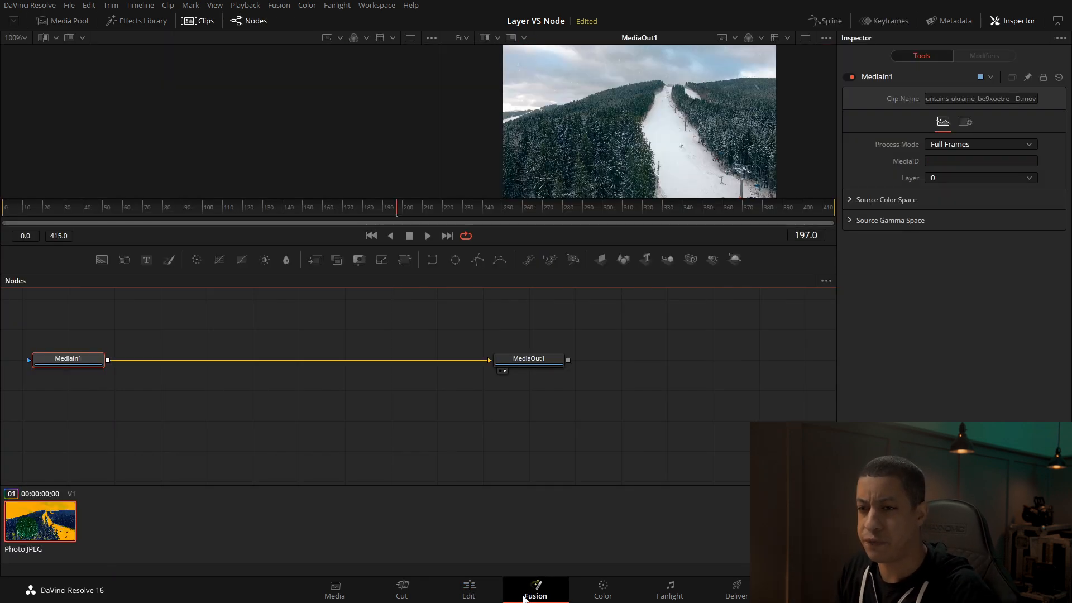
drag(551, 358, 622, 370)
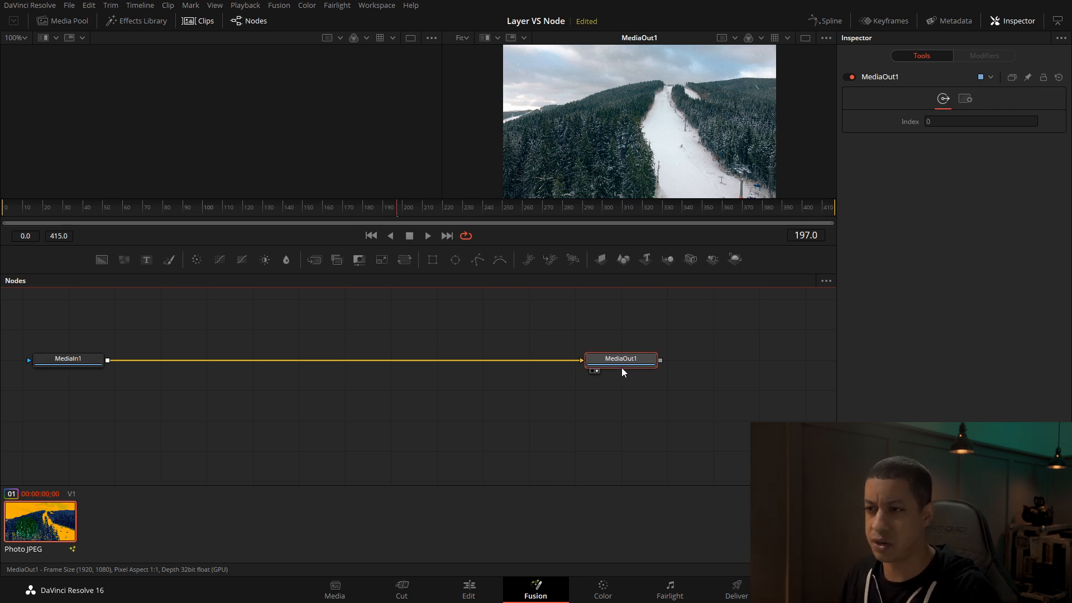
drag(101, 260, 343, 423)
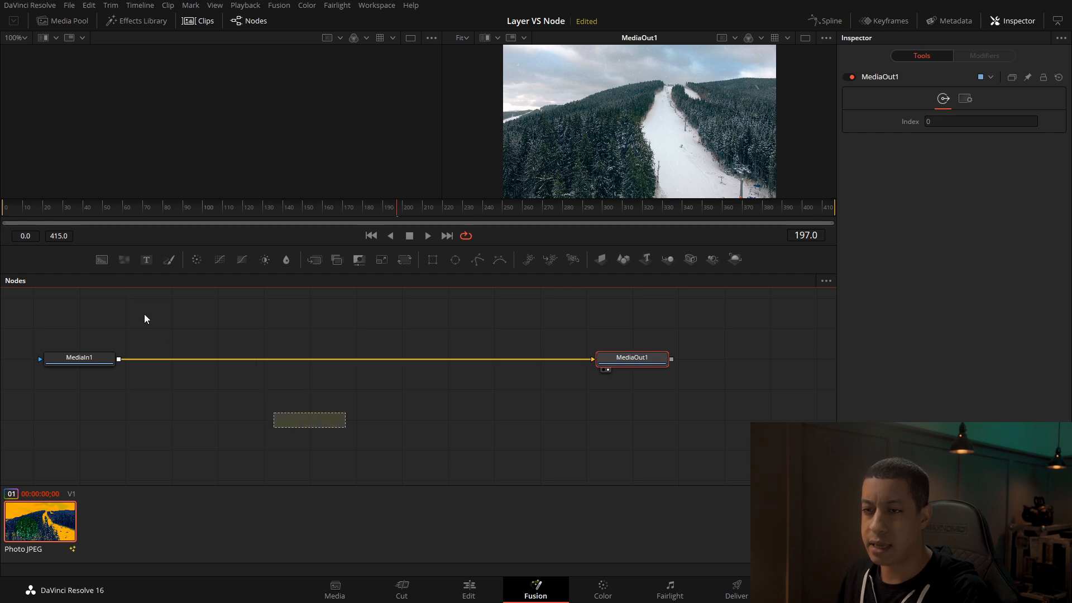
drag(102, 261, 328, 451)
Show each Background node in its own viewer, coloring Background2 red with value 0.953 and Background1 cyan with hue 0.512, value 1.0.
drag(252, 296, 224, 150)
drag(316, 446, 647, 146)
drag(1008, 215, 1035, 203)
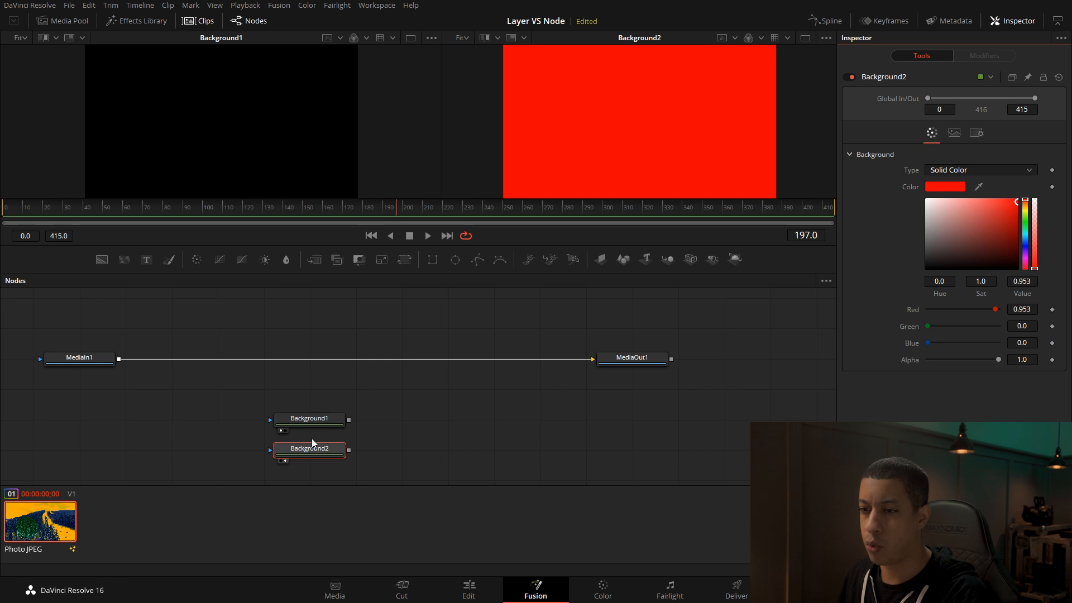
click(273, 419)
drag(1028, 229, 1027, 236)
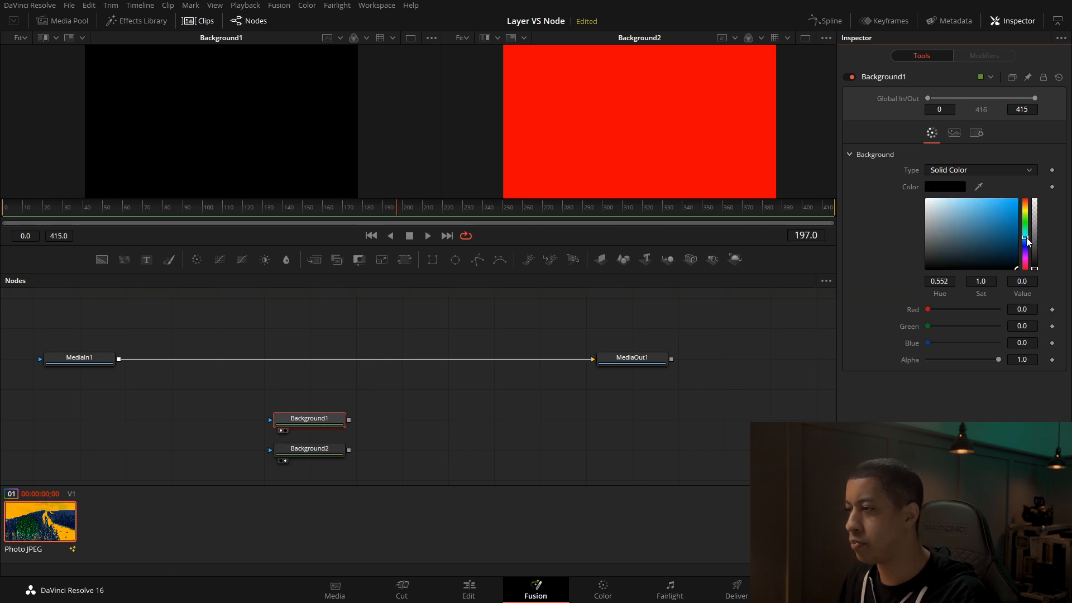
click(1016, 200)
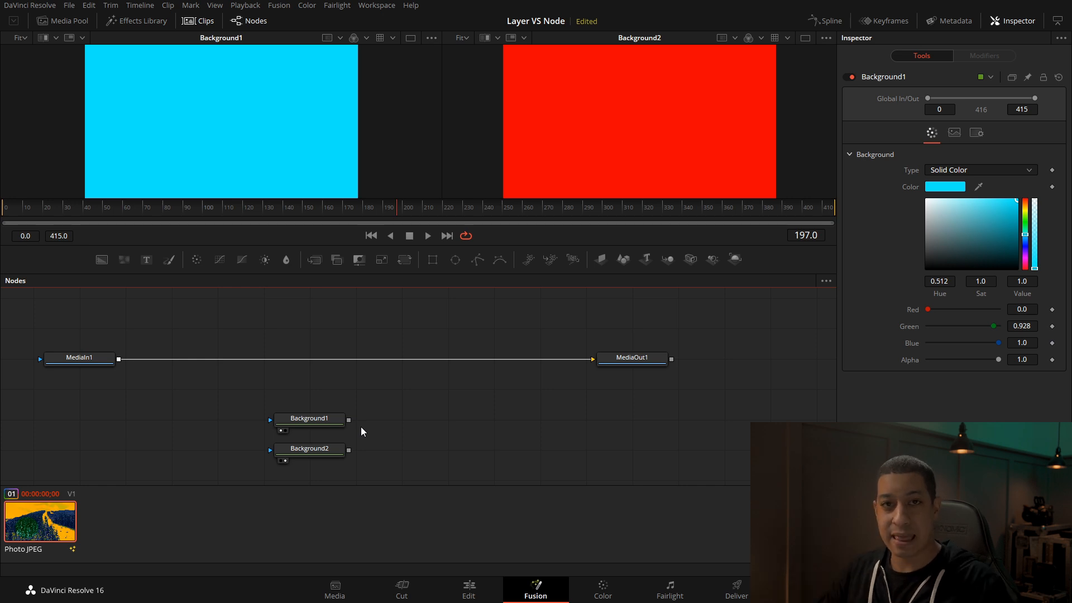
Mask Background1 with a rectangle centered at about 0.41, 0.34 and Background2 with a pasted copy centered at about 0.60, 0.57.
drag(432, 259, 313, 419)
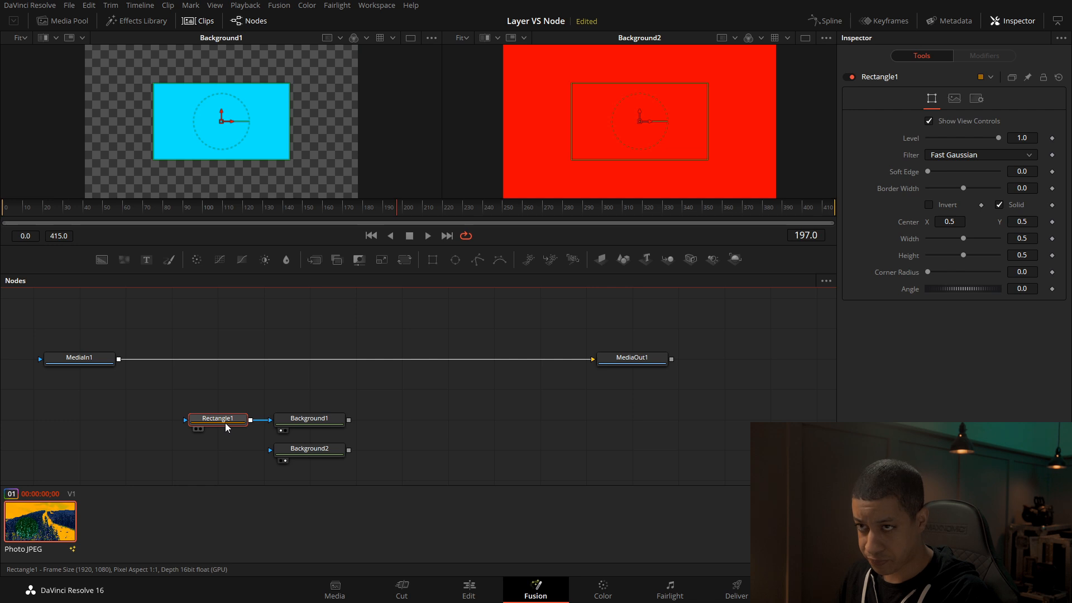
drag(226, 129, 202, 155)
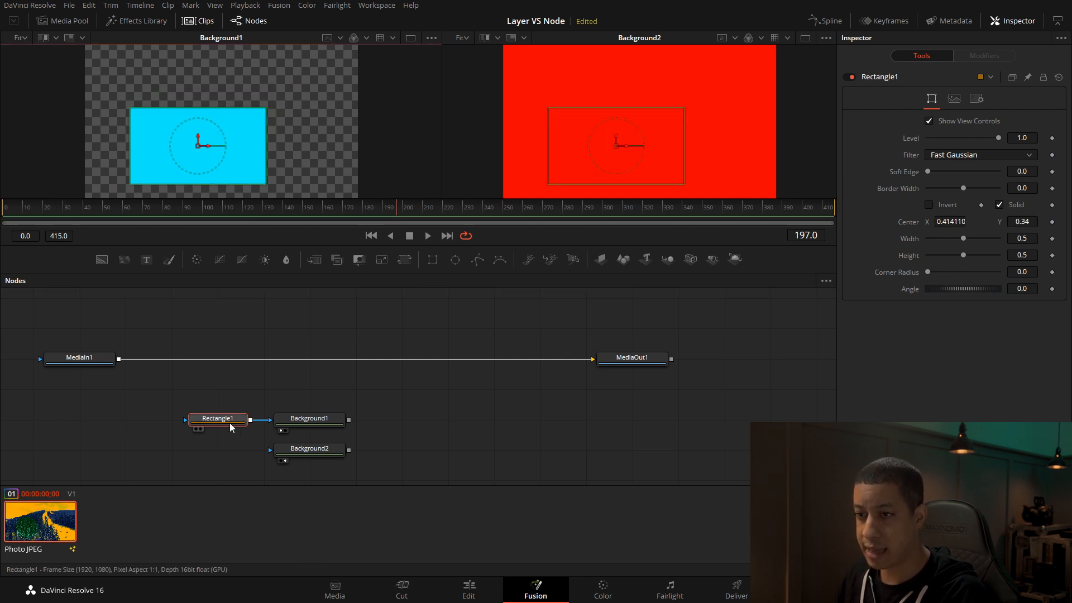
click(221, 450)
key(ctrl+v)
drag(247, 452, 270, 451)
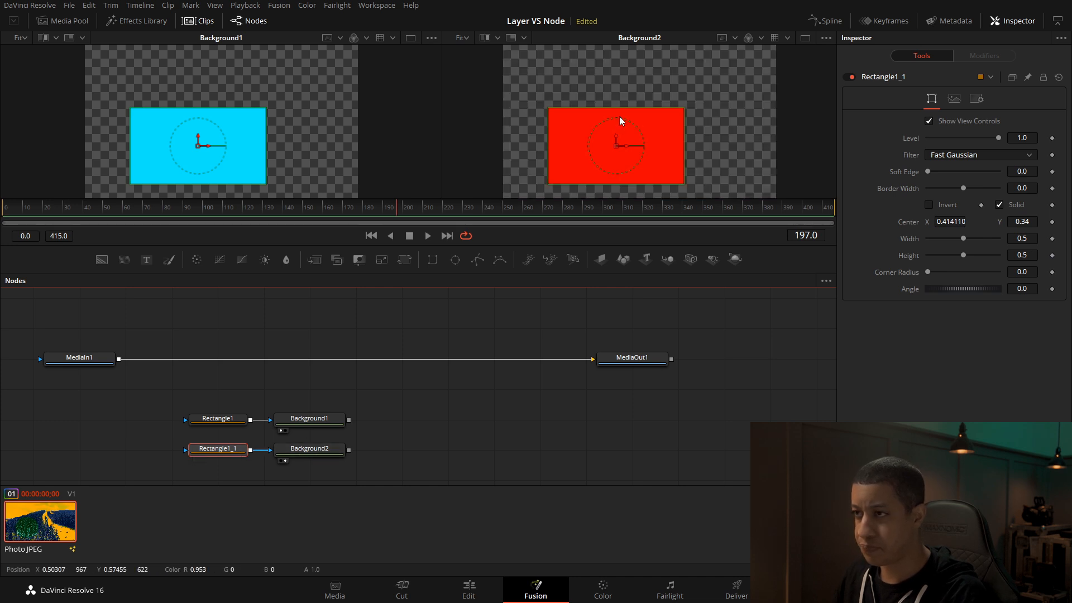
drag(616, 148, 665, 112)
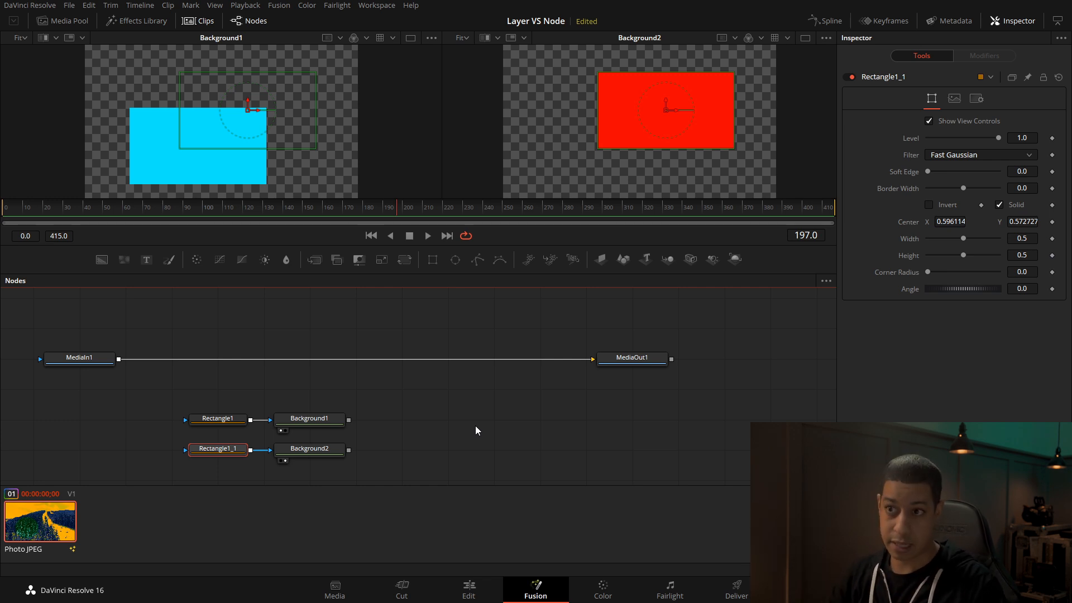
Add a Merge node with Background2 as background and Background1 as foreground, and show it in the viewer that holds Background2.
drag(314, 259, 475, 447)
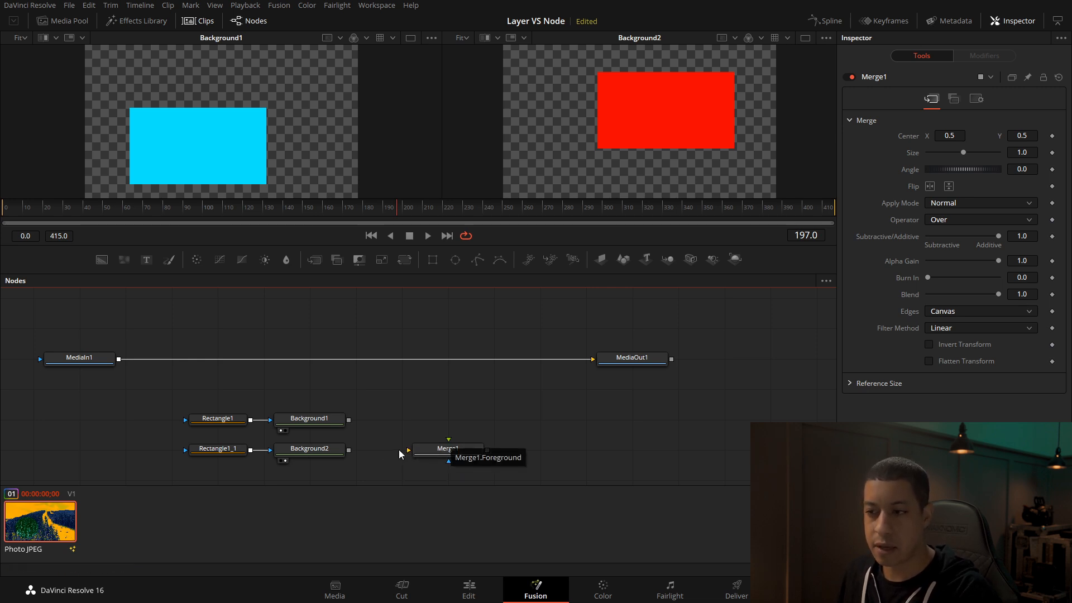
drag(349, 454, 446, 456)
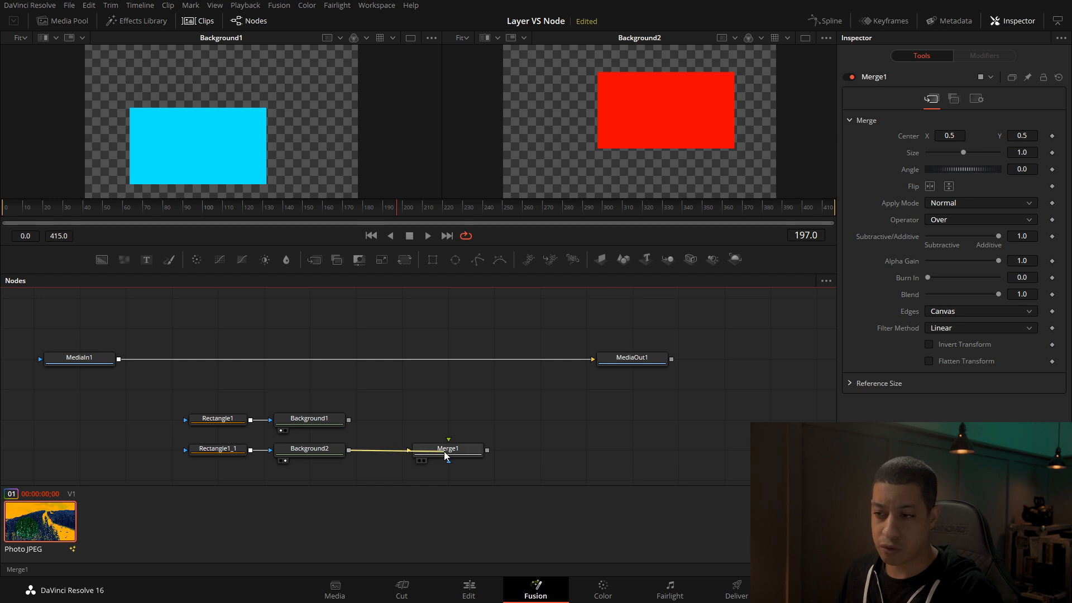
right_click(446, 456)
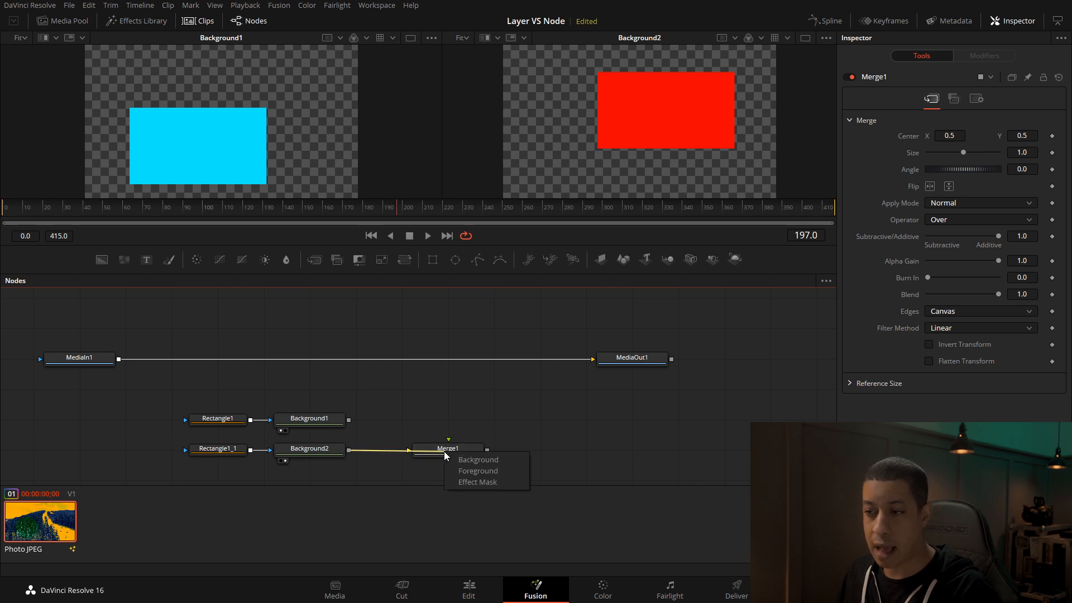
click(511, 466)
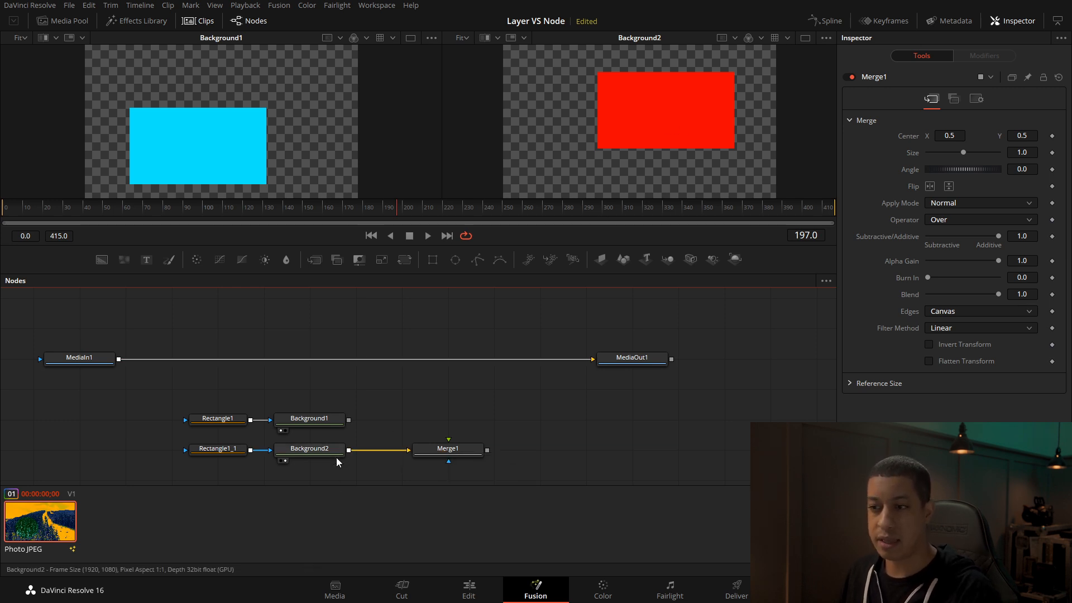
drag(348, 420, 440, 455)
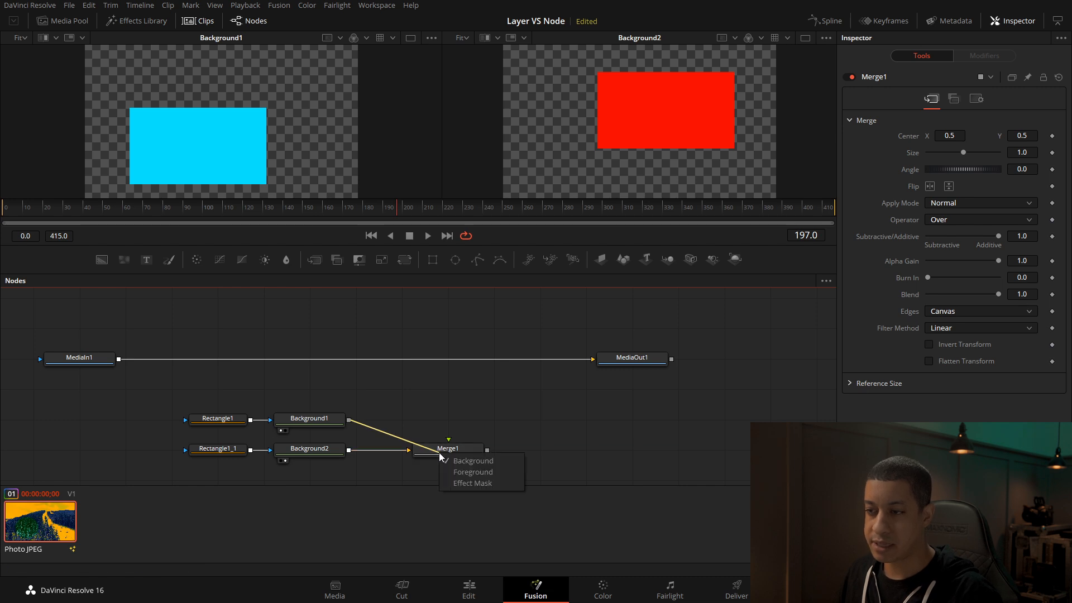
click(492, 474)
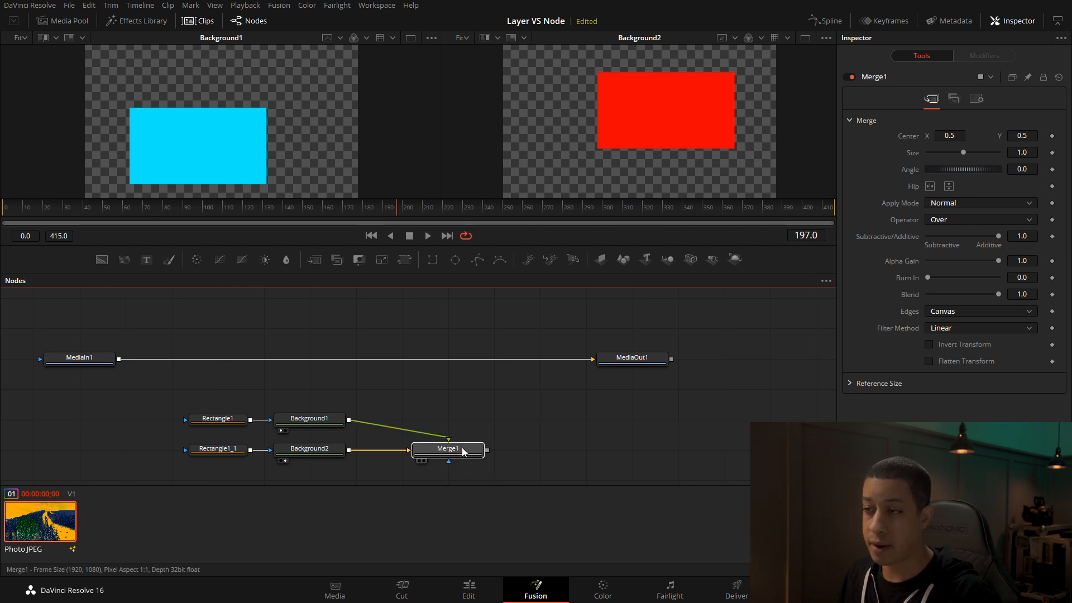
drag(461, 450, 638, 123)
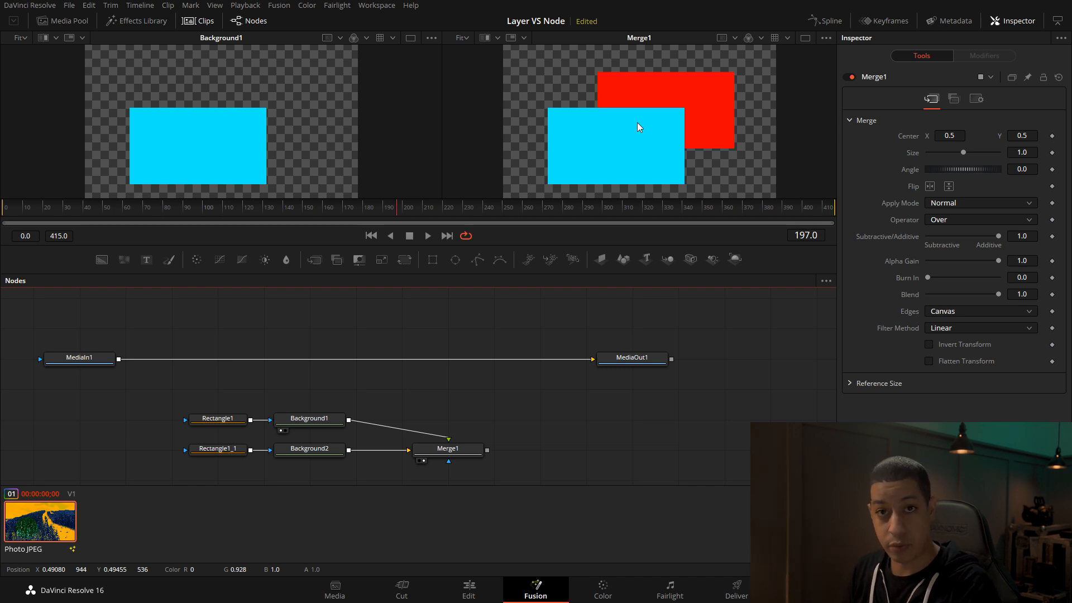
Examine Merge1's available Apply Mode options and keep it on Normal.
click(452, 455)
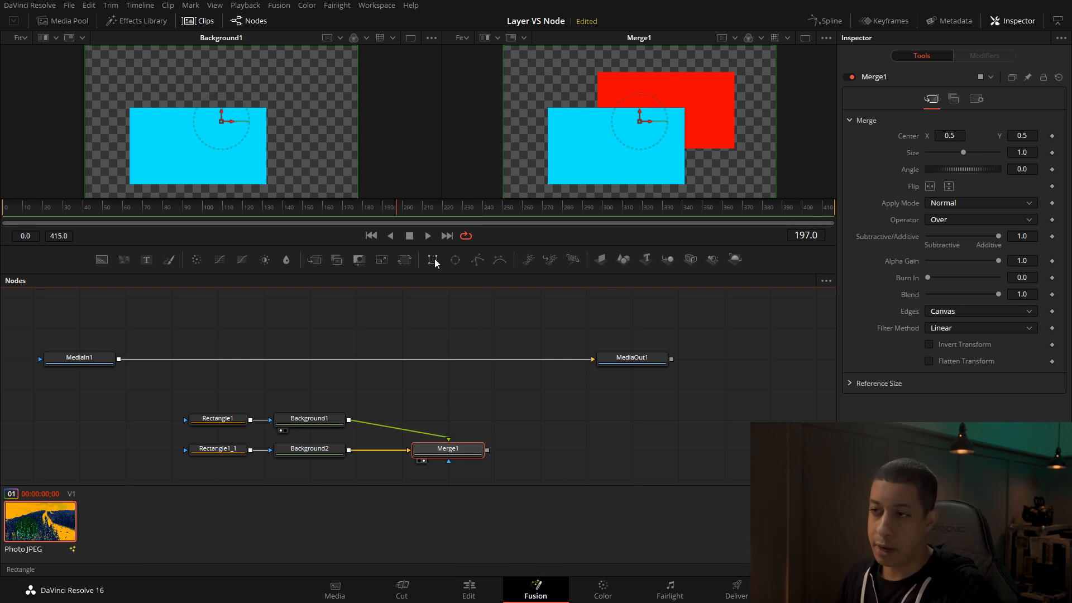
click(531, 415)
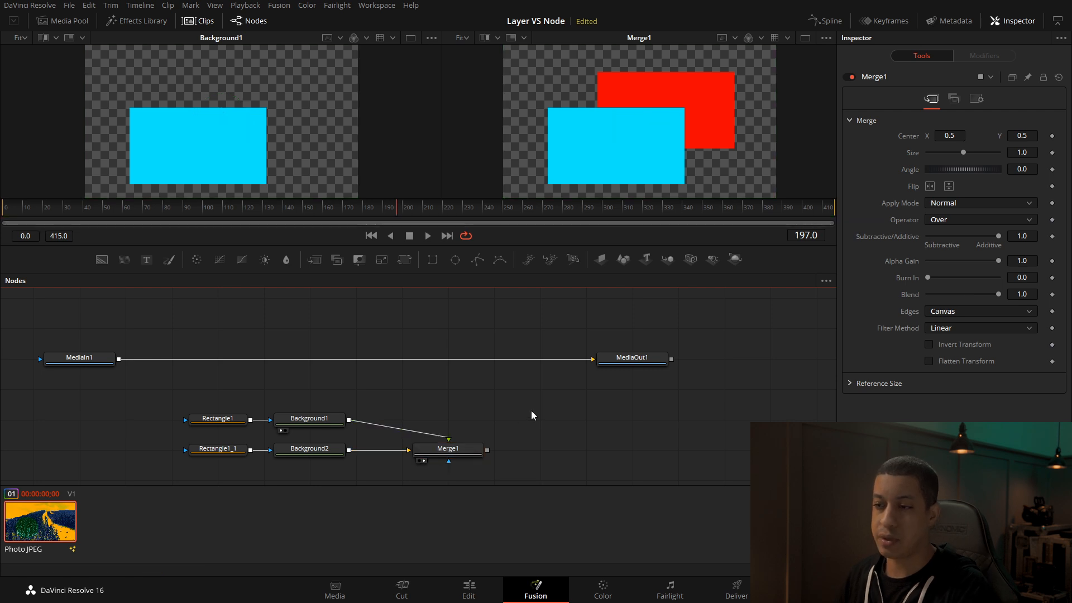
click(450, 453)
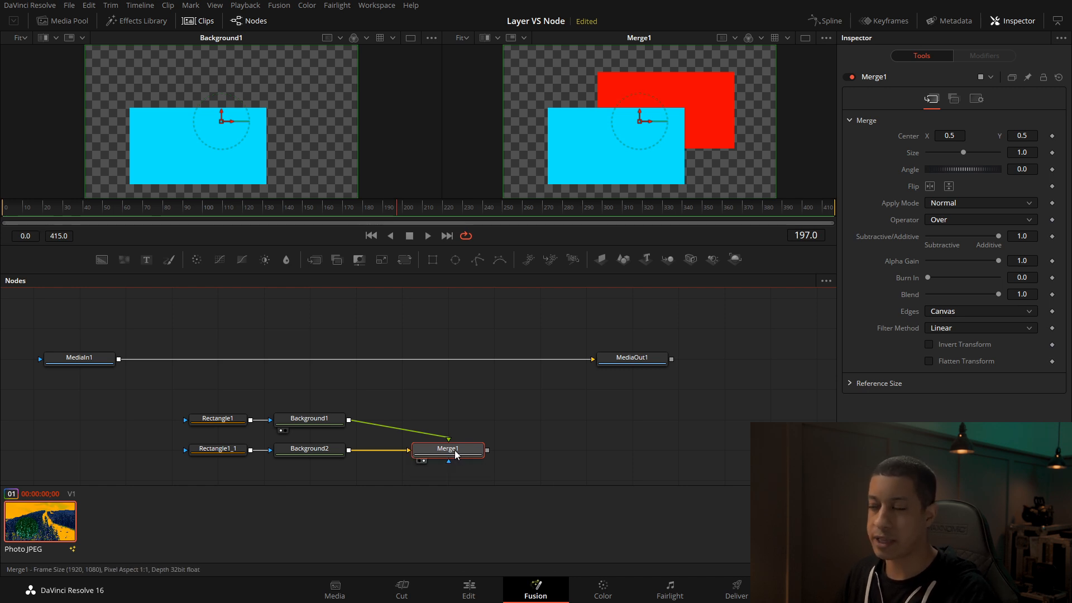
click(975, 205)
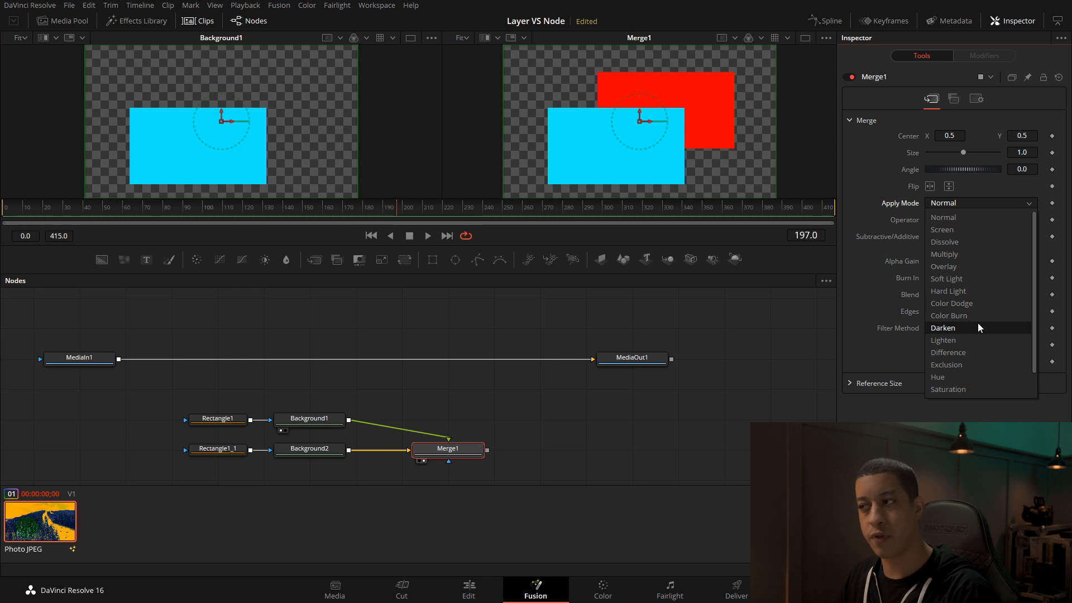
click(944, 217)
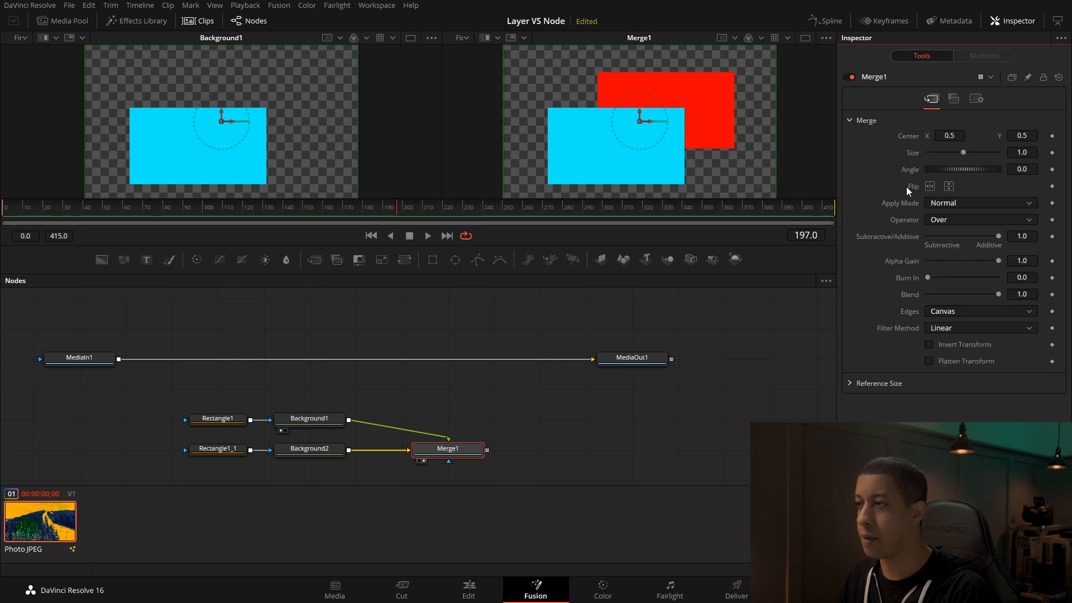
Move Background1 closer to Merge1 in the node flow.
drag(315, 420, 353, 422)
click(350, 416)
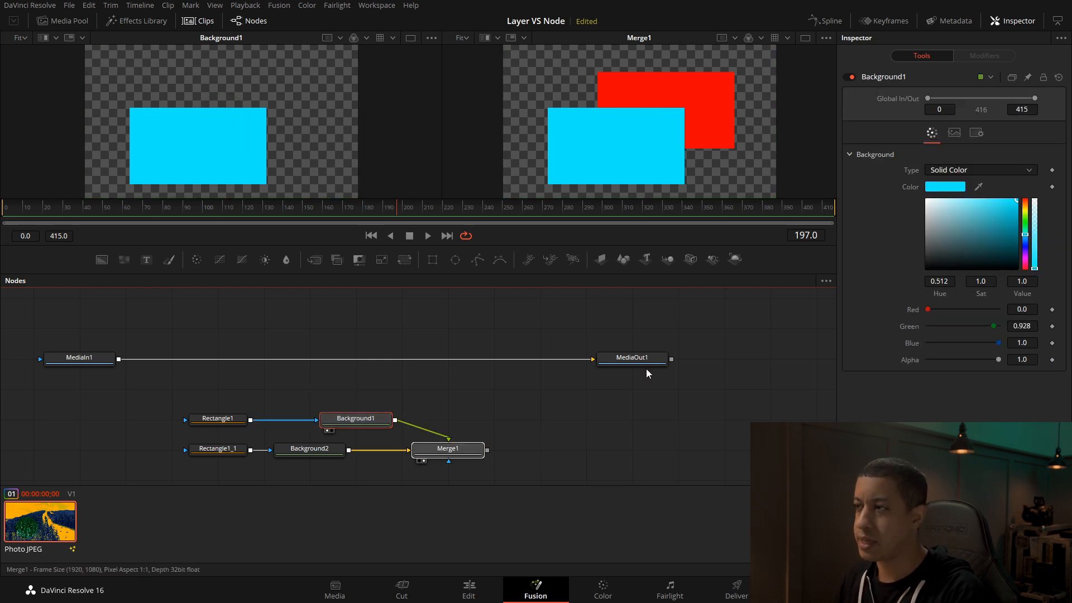
Try size 0.89 and angle 44.3 on Merge1's foreground, and reset both to their defaults.
click(455, 449)
mouse_move(968, 154)
mouse_down()
mouse_move(981, 154)
mouse_move(959, 154)
mouse_move(984, 169)
mouse_move(923, 170)
mouse_move(970, 173)
mouse_up()
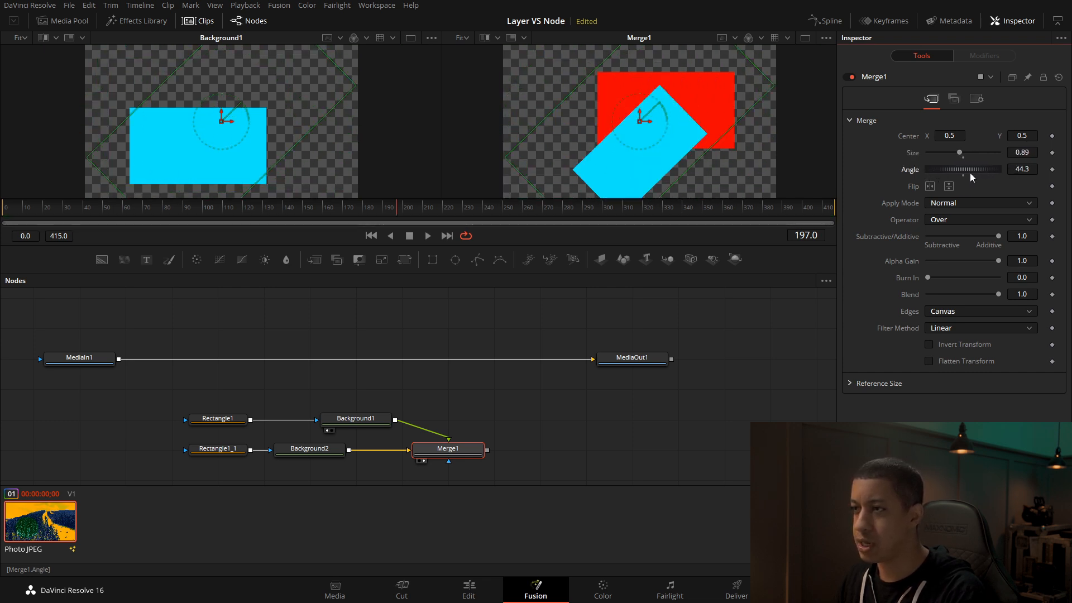
double_click(970, 171)
double_click(959, 152)
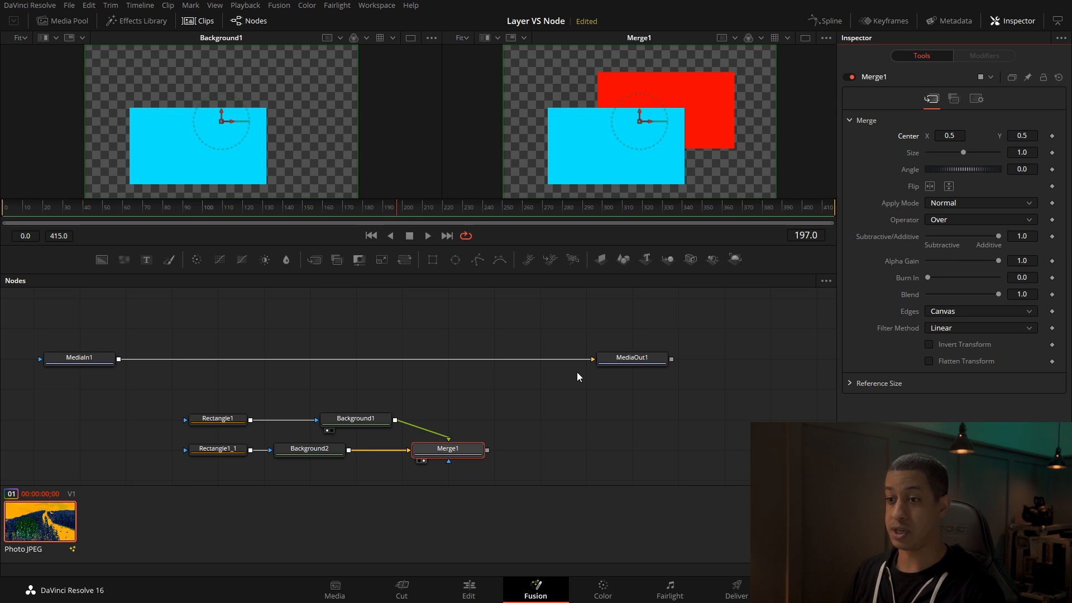
Show Background2 in place of Background1 beside the Merge1 view.
click(444, 457)
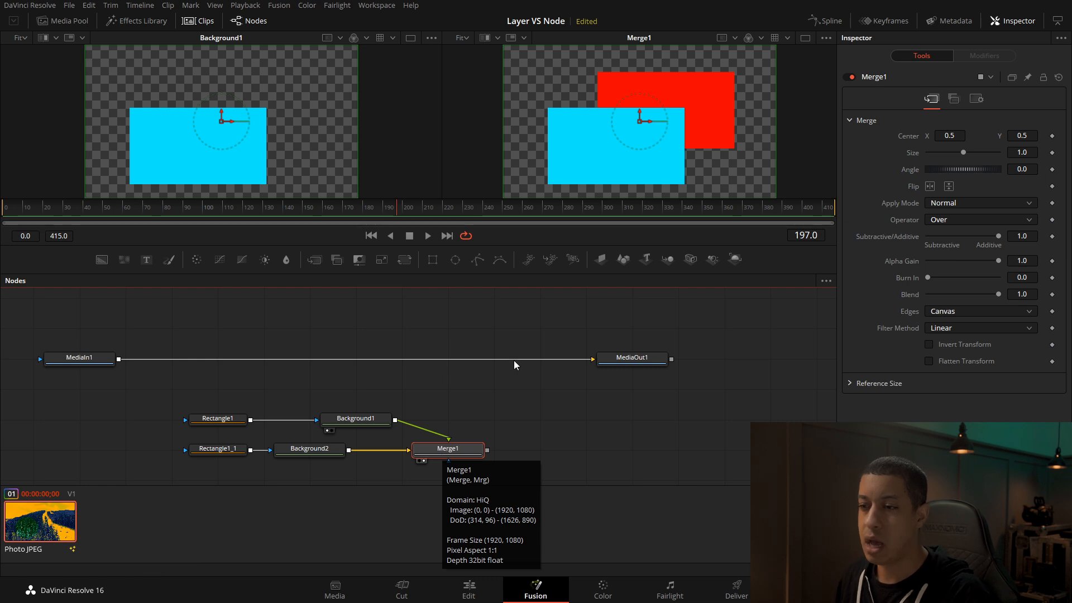
scroll(496, 442, down, 2)
click(316, 409)
drag(387, 405, 220, 180)
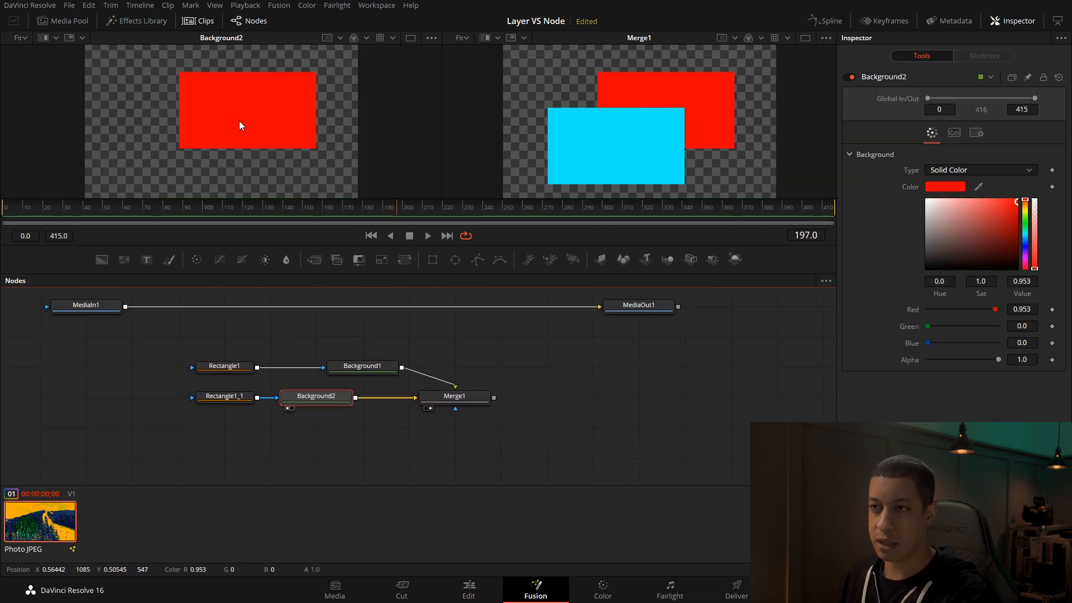
Add a Text+ node reading JAYARETV and place it directly below Merge1.
mouse_move(388, 393)
mouse_down()
mouse_move(390, 417)
mouse_move(382, 396)
mouse_up()
drag(146, 259, 402, 449)
click(947, 207)
text(JAYARETV)
click(554, 424)
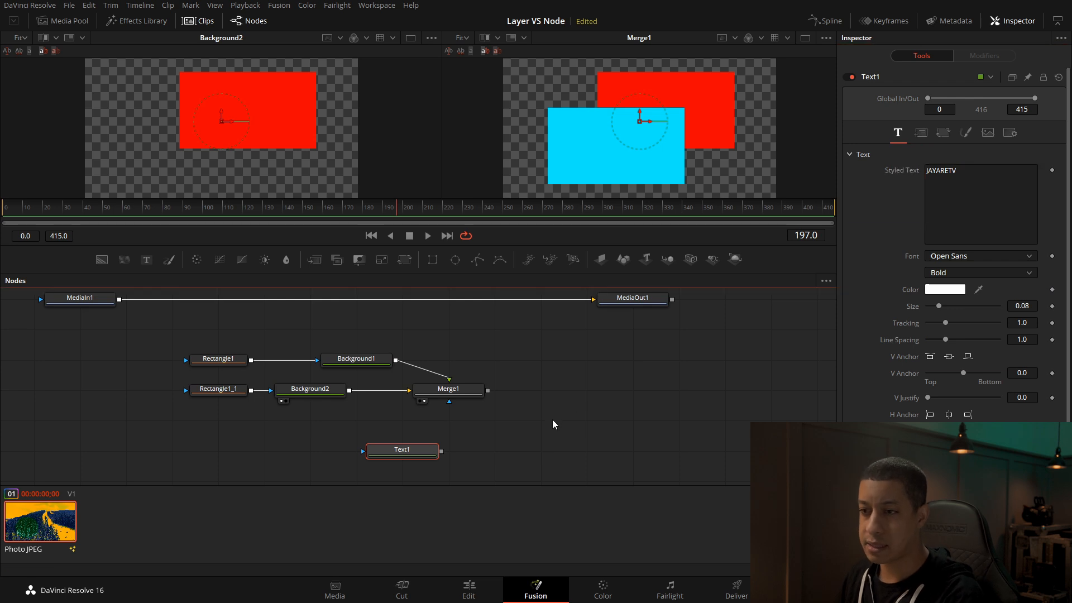
drag(407, 448, 358, 448)
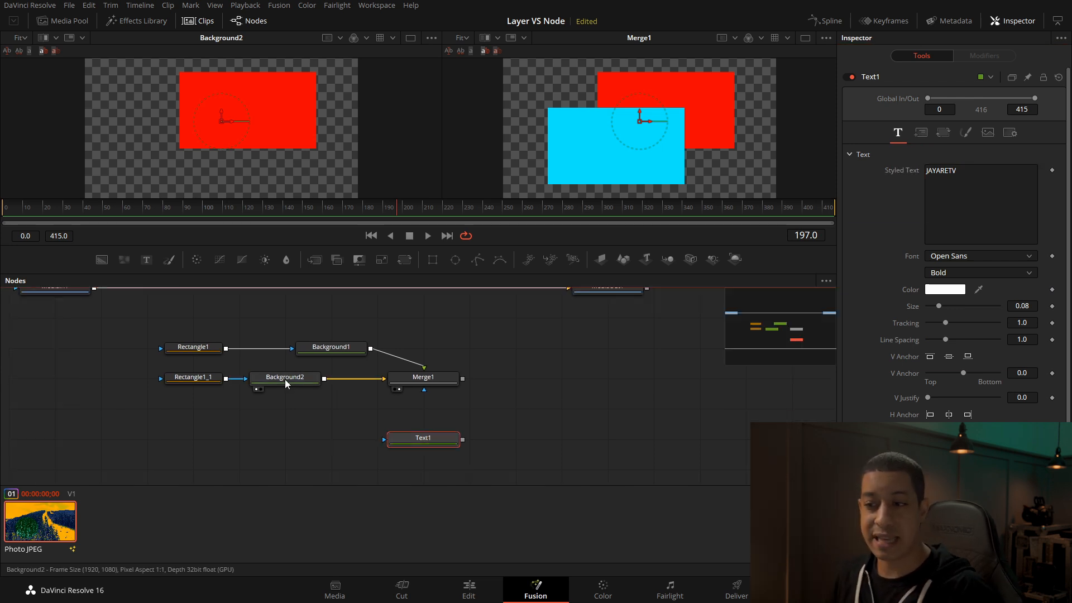
Connect Background2's output to Merge1's output to create a second merge, and arrange the new merge between Merge1 and Text1.
click(285, 380)
drag(291, 433, 320, 443)
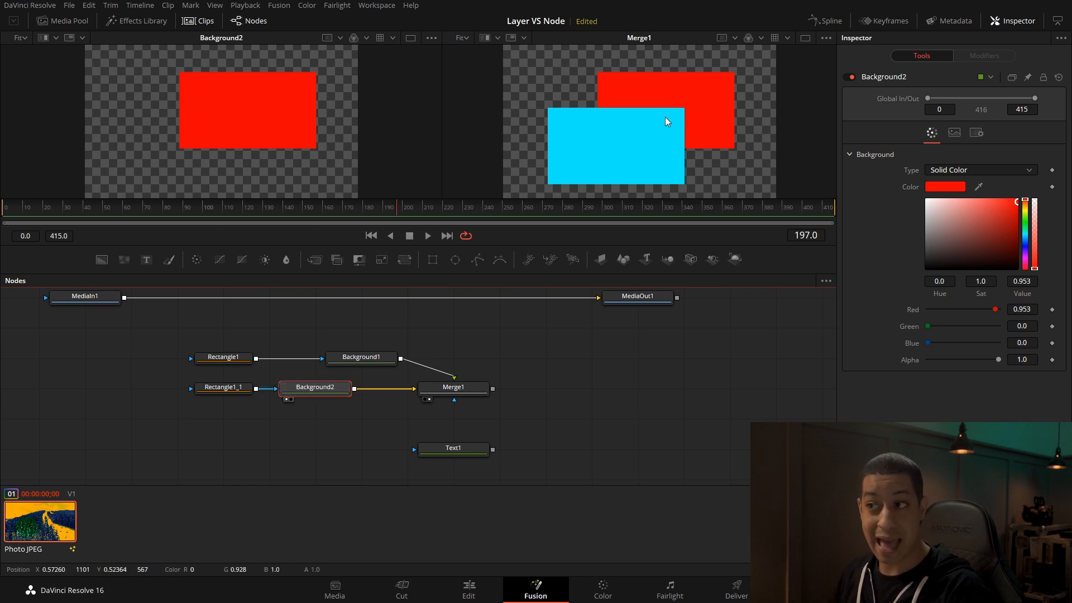
click(457, 450)
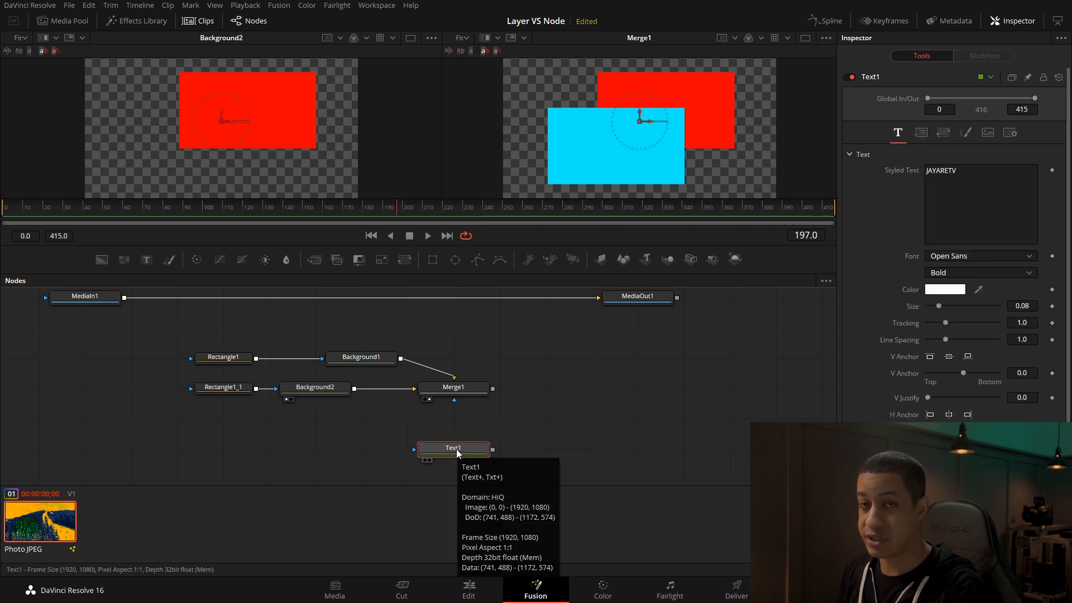
drag(346, 433, 207, 373)
drag(321, 394, 494, 393)
click(350, 425)
drag(541, 452, 425, 403)
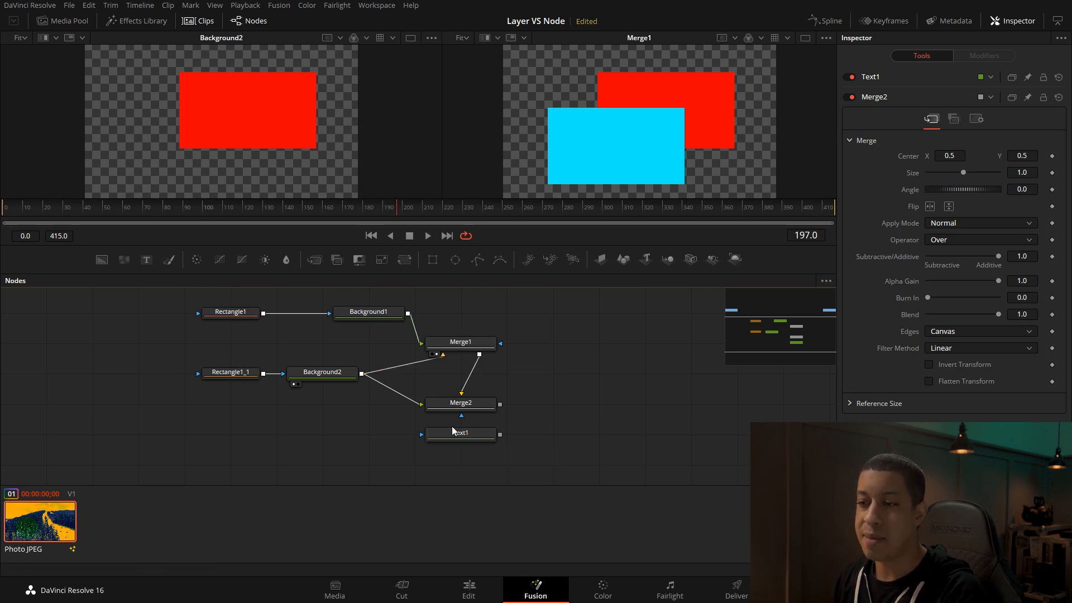
Examine how Merge2, Merge1 and Background2 are connected in the node flow.
click(471, 404)
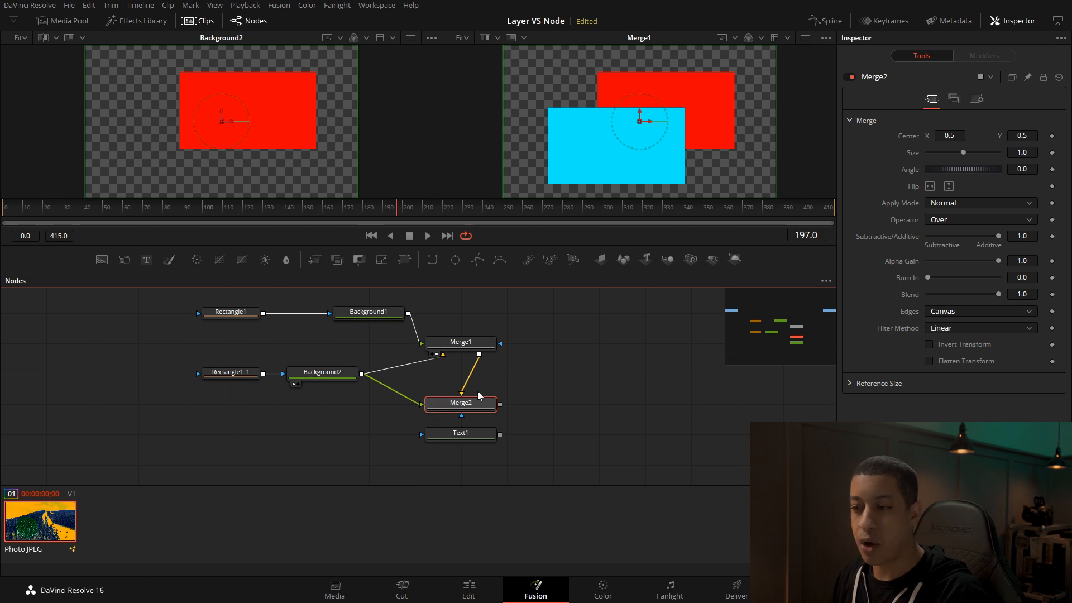
click(468, 346)
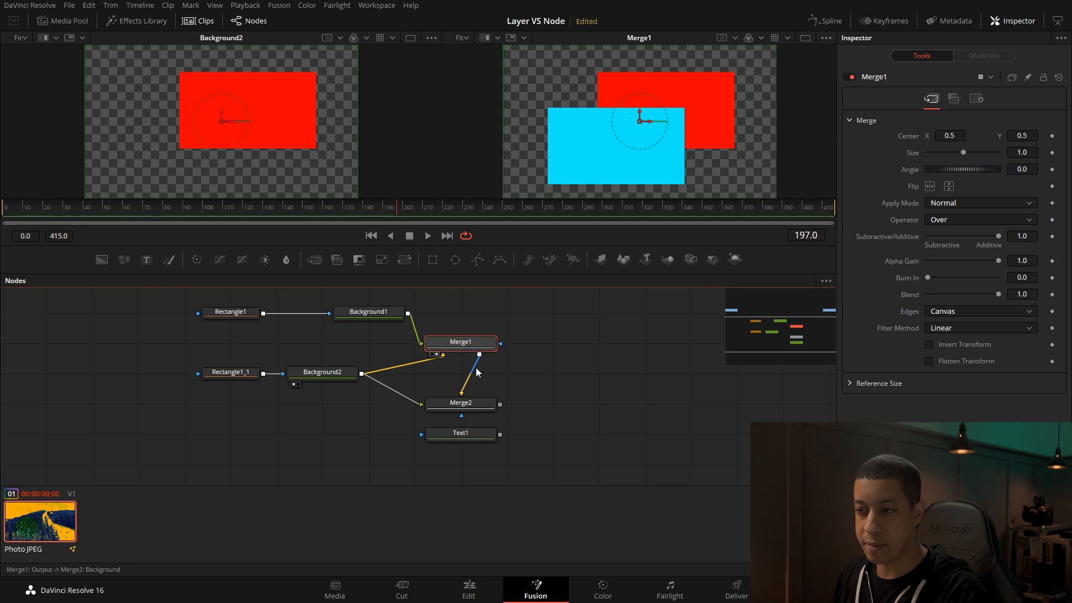
click(339, 375)
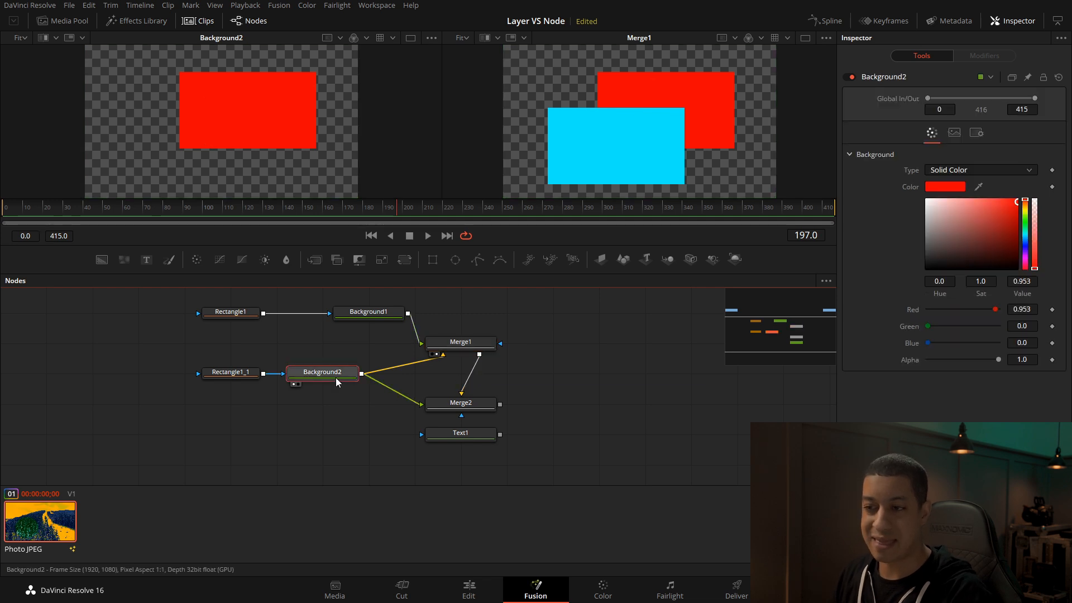
Connect Text1 to Merge2's mask input, and show Text1 and Merge2 side by side.
click(481, 405)
drag(478, 434, 431, 435)
click(444, 439)
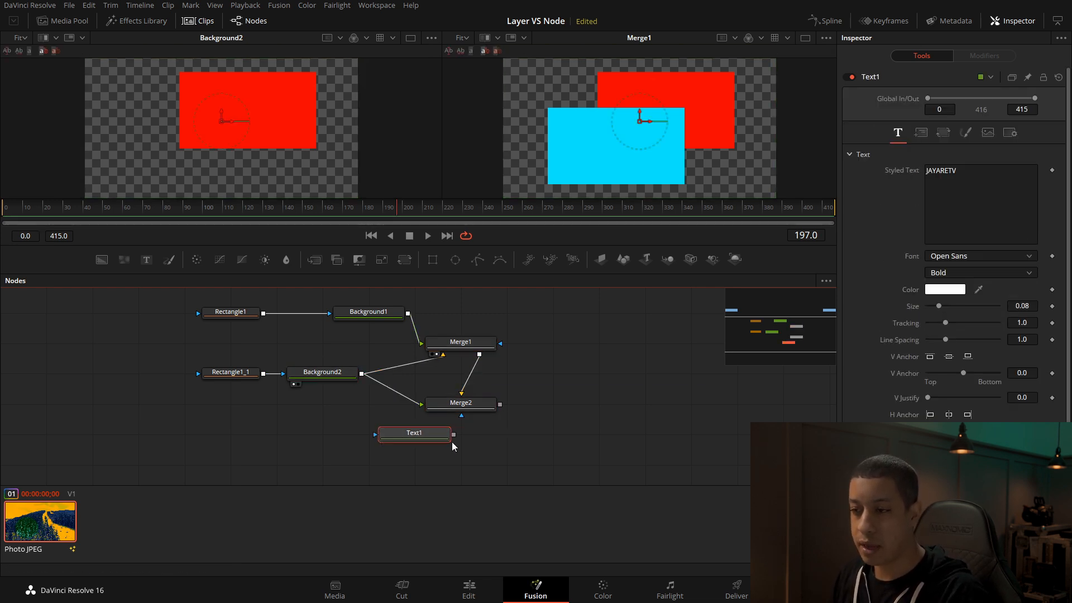
drag(423, 437, 237, 139)
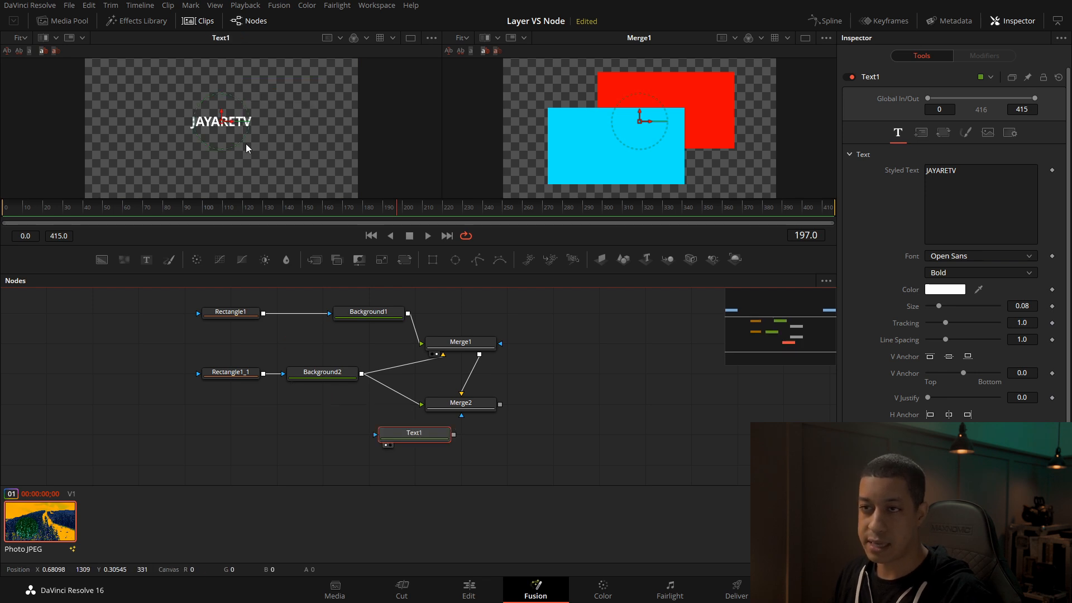
drag(454, 435, 462, 413)
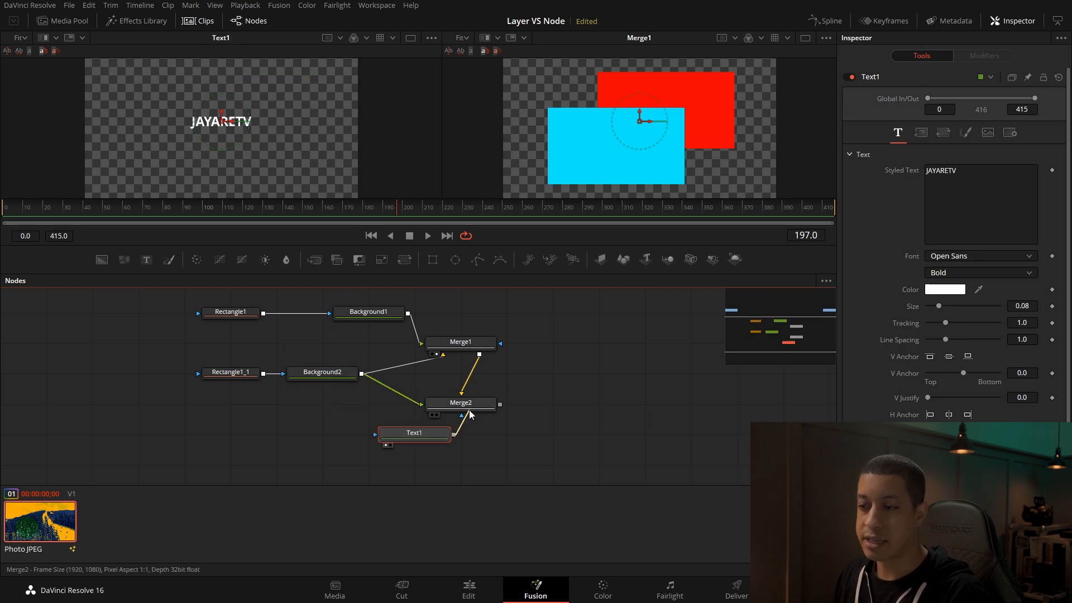
key(2)
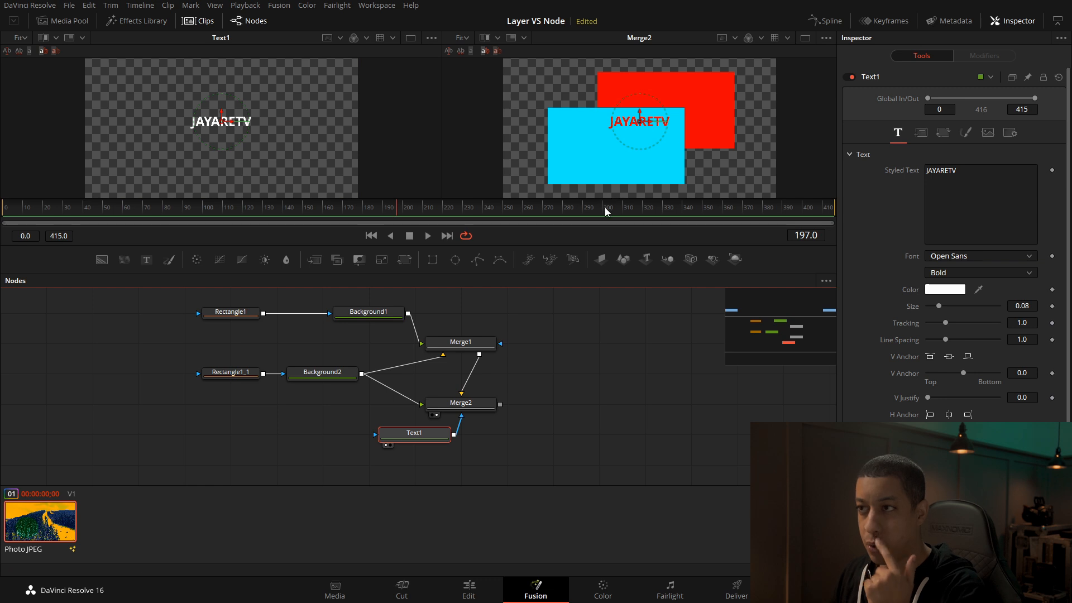
Turn on Apply Mask Inverted in Merge2's settings.
click(475, 406)
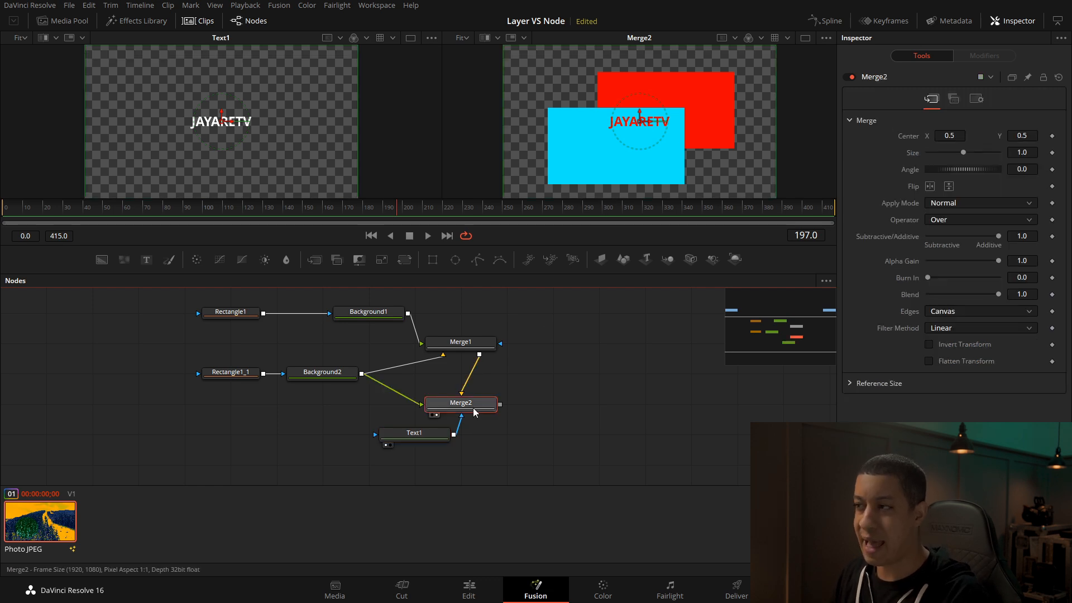
click(978, 100)
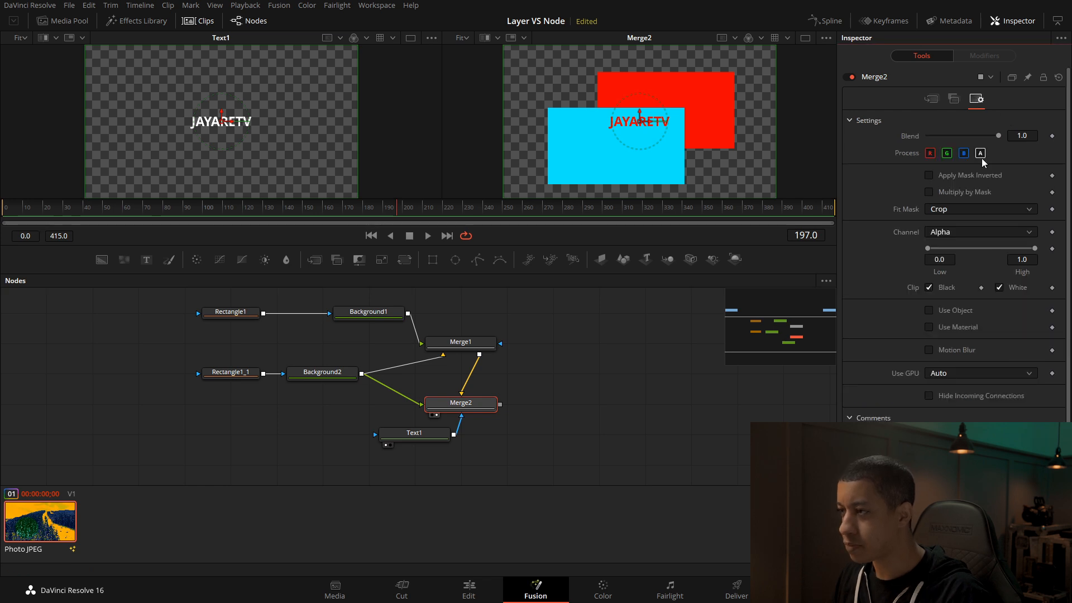
click(966, 175)
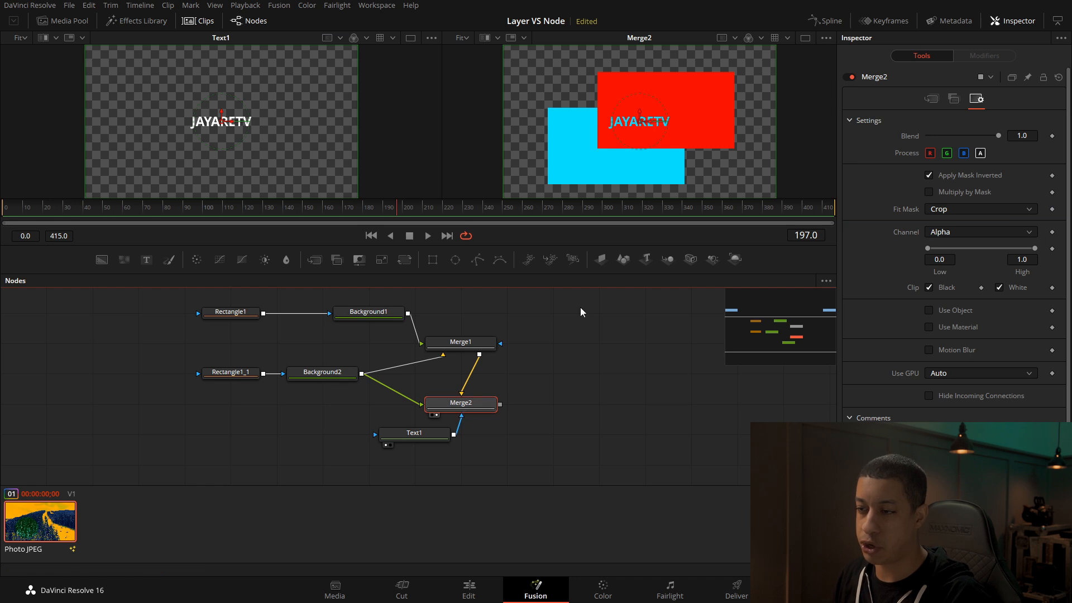
Show Background2 beside the Merge2 view and move Merge2's red foreground rectangle down and left over the cyan one.
key(1)
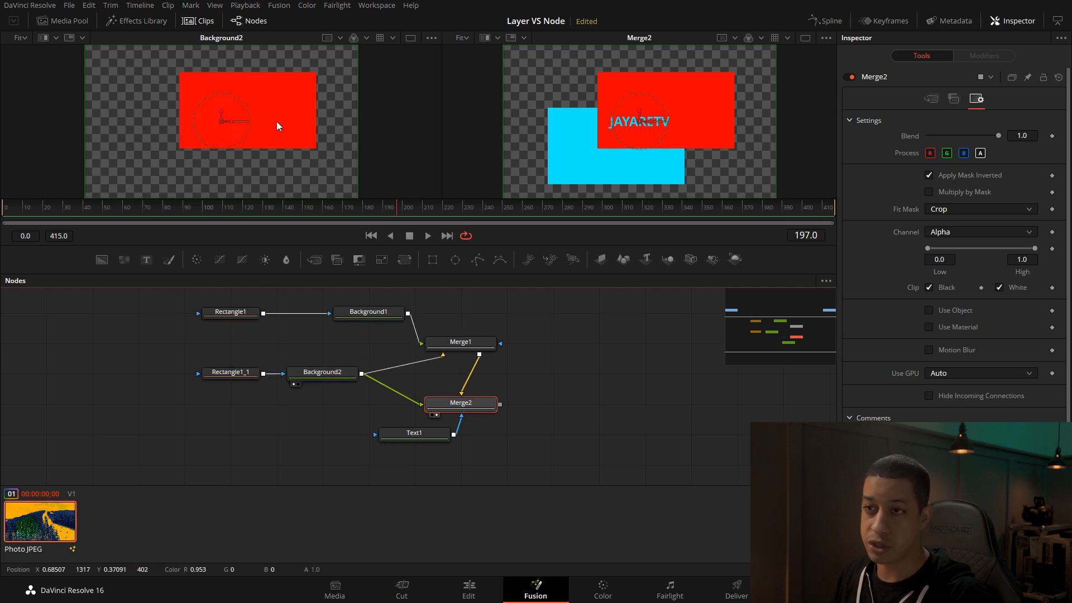
drag(692, 116, 712, 162)
mouse_move(639, 120)
mouse_down()
mouse_move(642, 144)
mouse_move(586, 154)
mouse_up()
click(475, 411)
Move the JAYARETV text mask down and left onto the shifted red rectangle, across the cyan rectangle's outer edge.
click(414, 434)
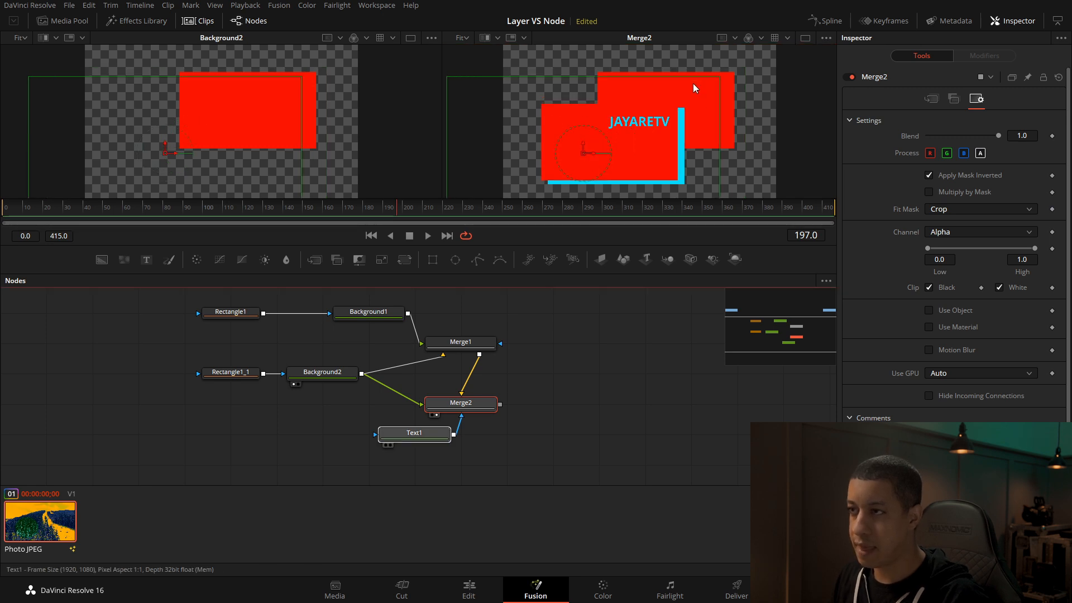
drag(637, 128, 599, 151)
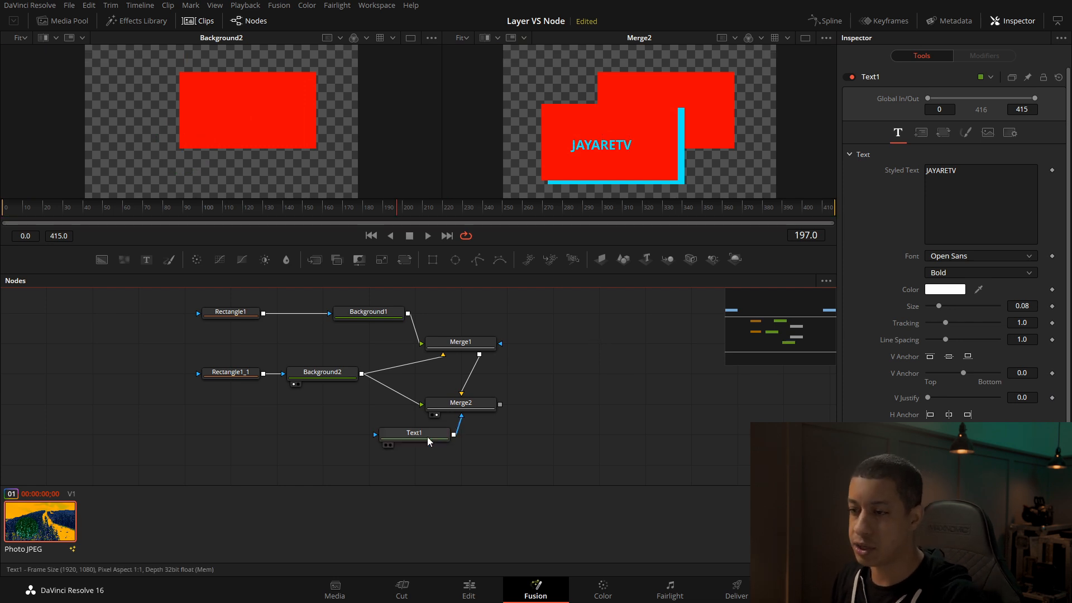
drag(603, 148, 575, 154)
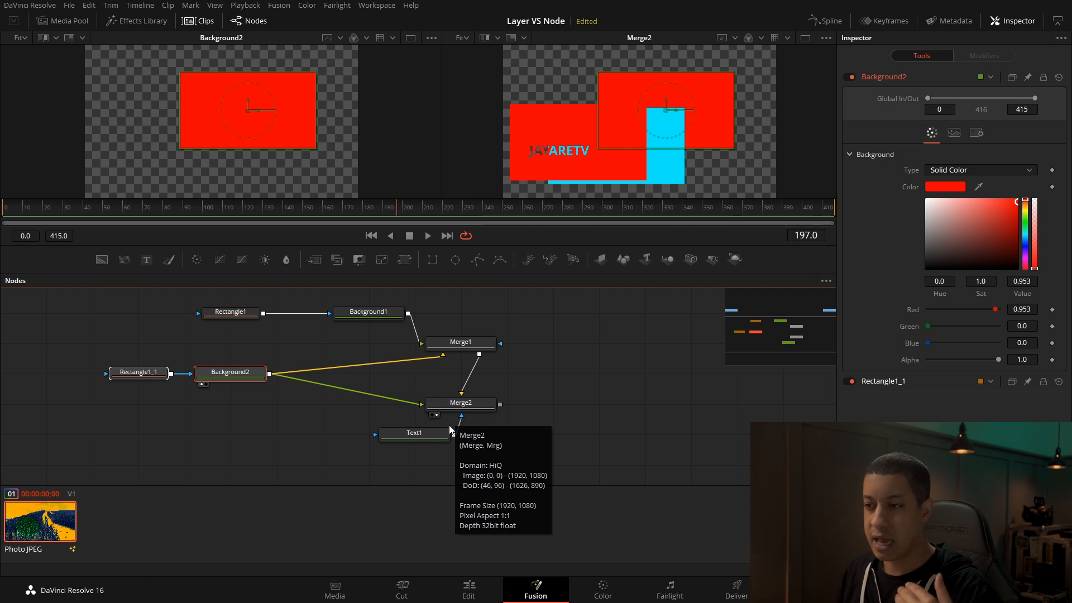
Place Text1 directly below Merge2, and shift both nodes away from Merge1 to spread out the flow.
drag(413, 442, 471, 466)
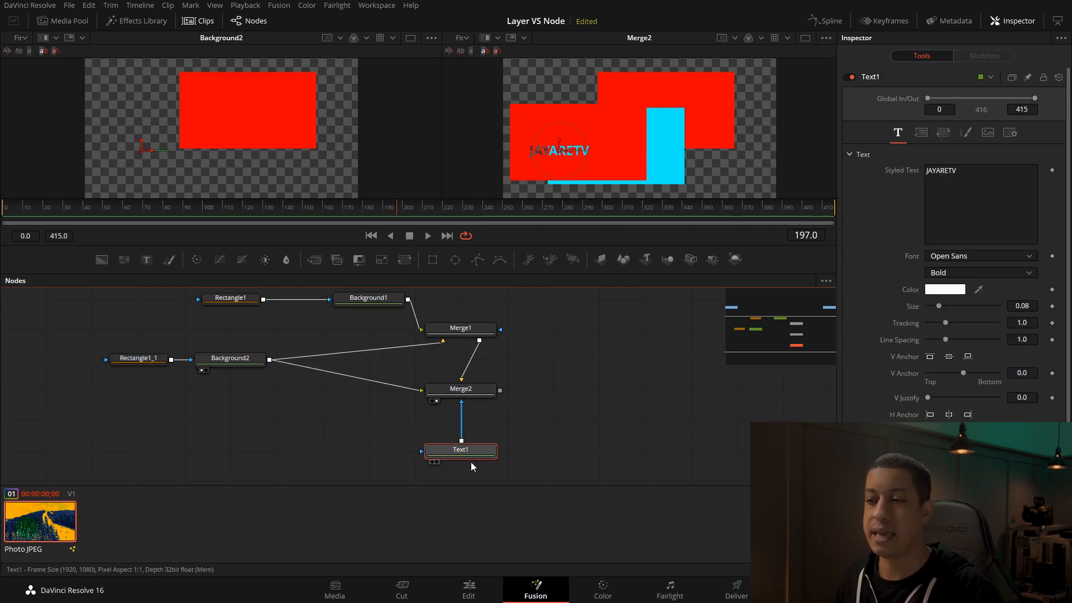
ctrl+click(480, 390)
drag(481, 389, 574, 404)
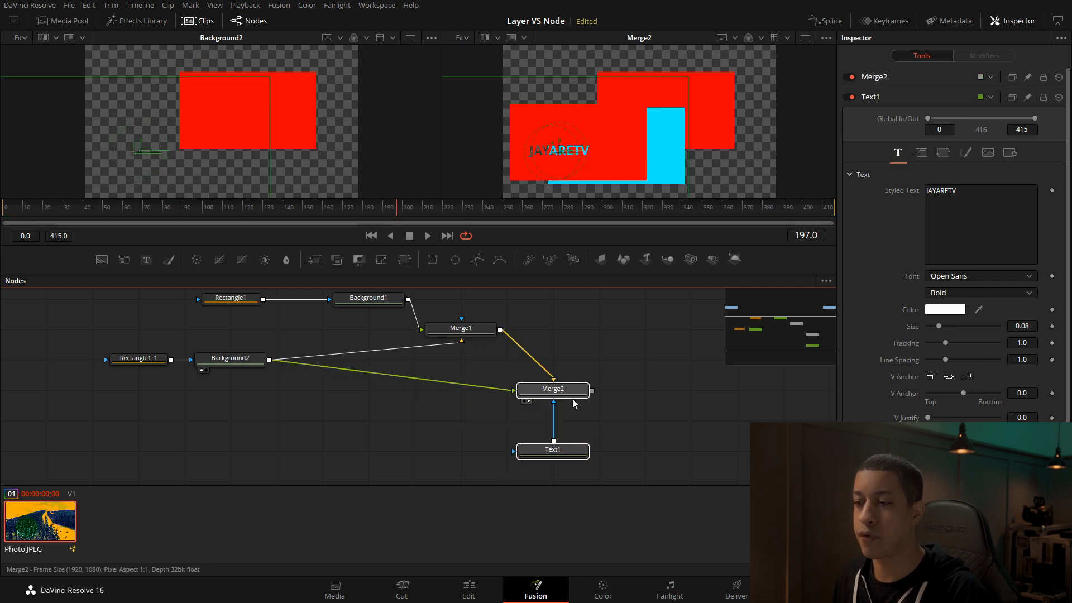
click(460, 436)
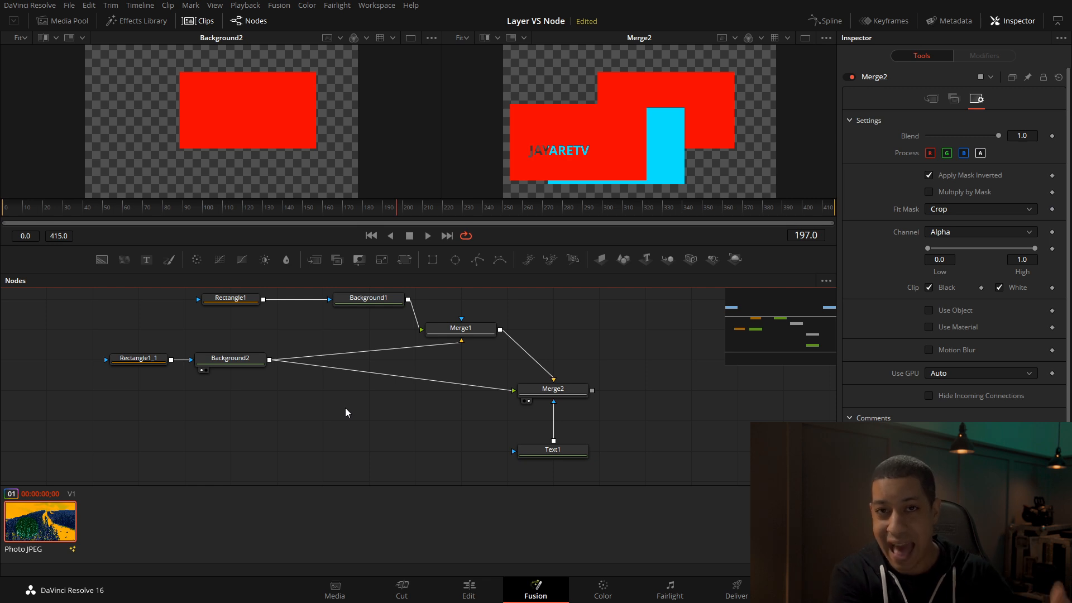
Inspect Background2 and its Rectangle1_1 mask, and show MediaIn1 in place of Background2 beside the Merge2 view.
click(246, 364)
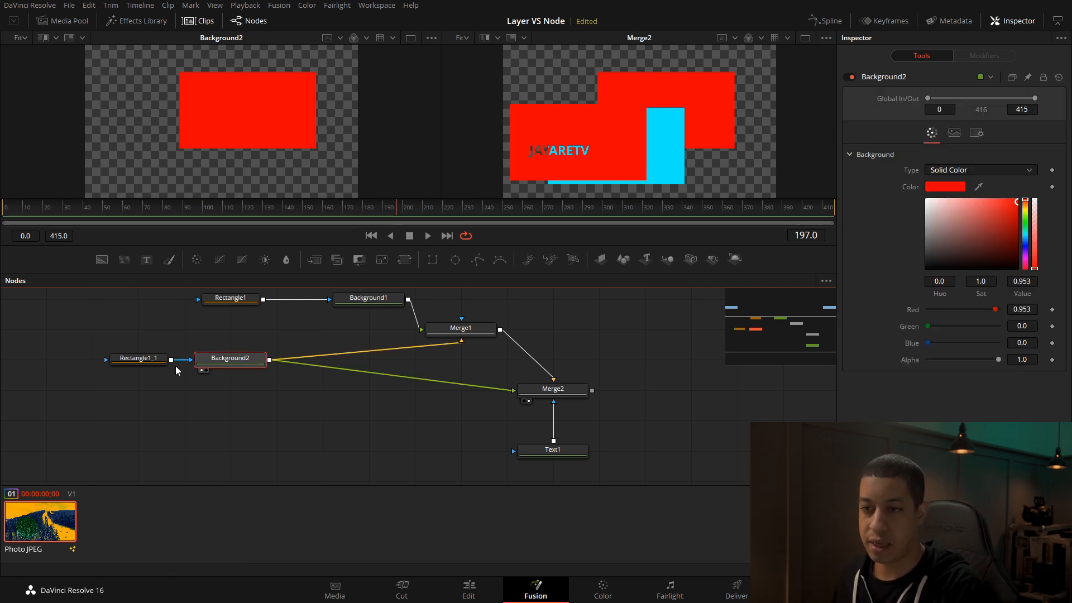
click(148, 364)
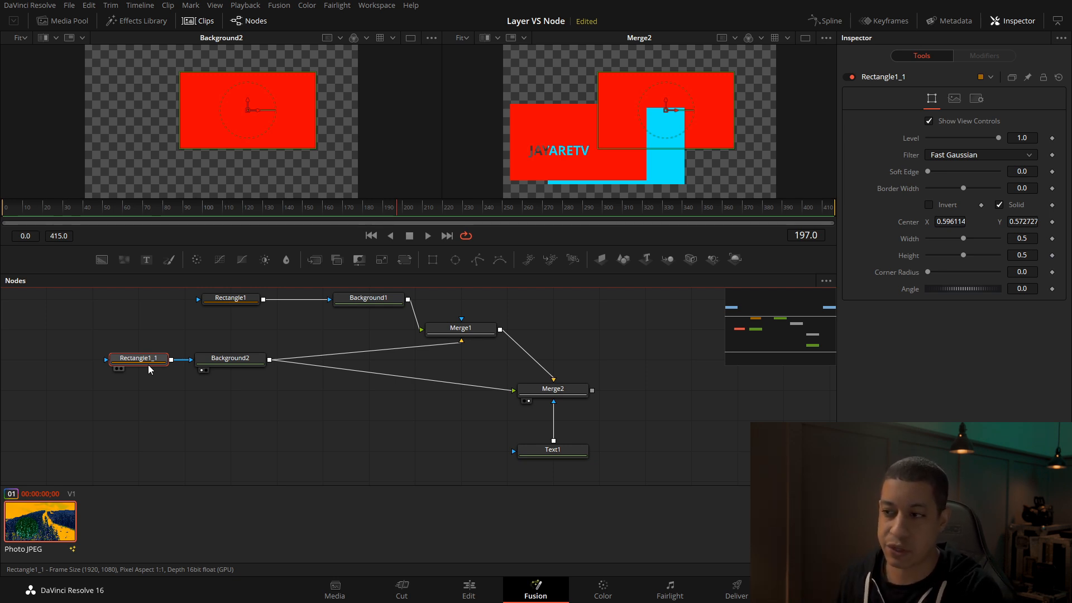
drag(218, 382, 347, 475)
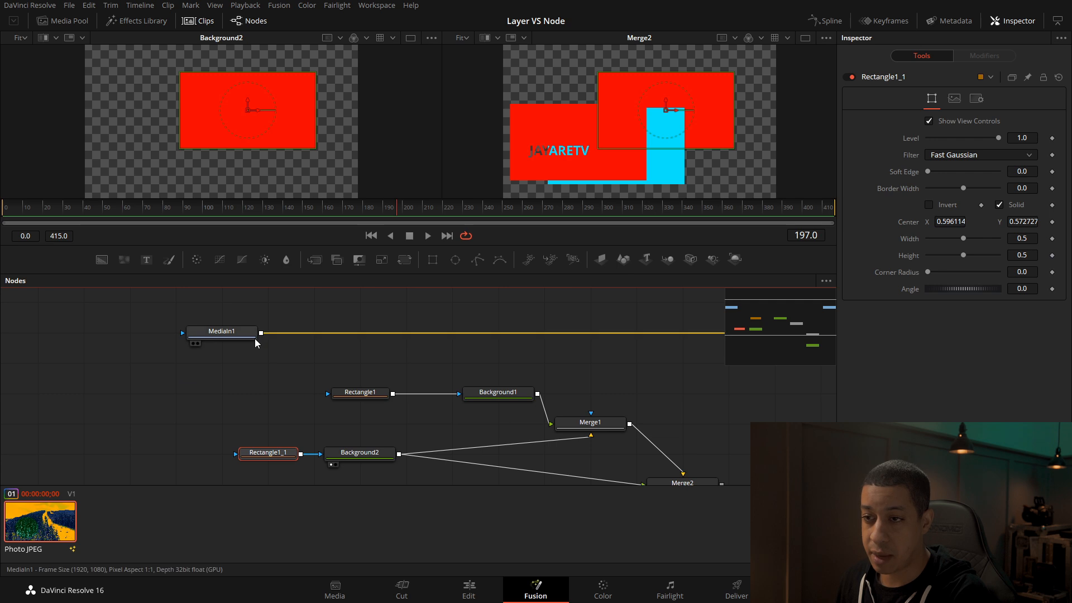
click(192, 344)
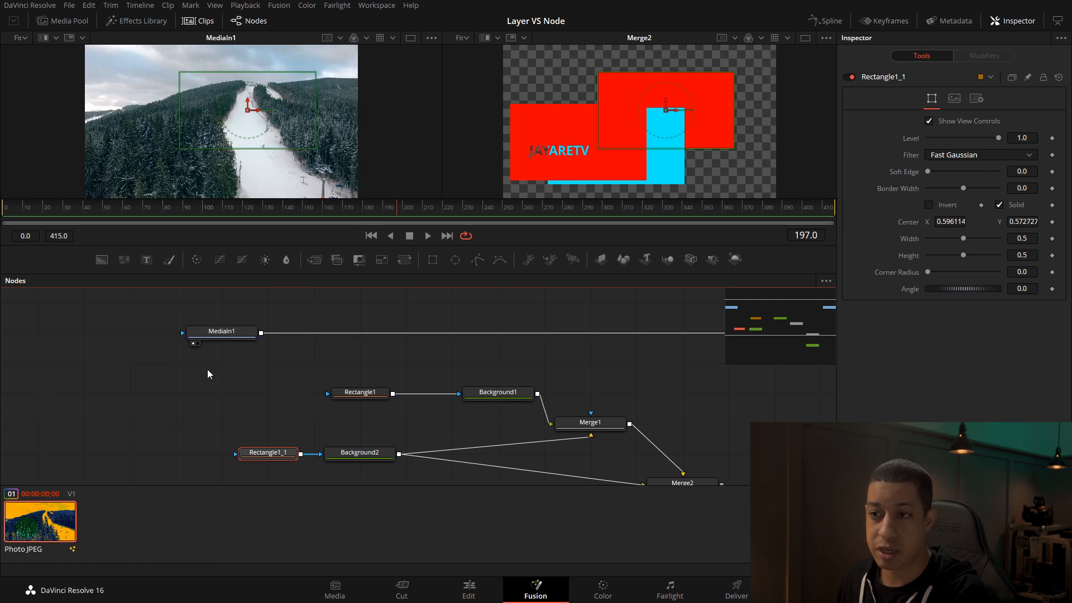
Try to route MediaIn1 into Merge1 in place of Background1, and into Background2's mask input in place of Rectangle1_1.
drag(301, 361, 203, 342)
drag(137, 319, 427, 411)
drag(581, 431, 497, 424)
click(383, 401)
drag(383, 402, 428, 401)
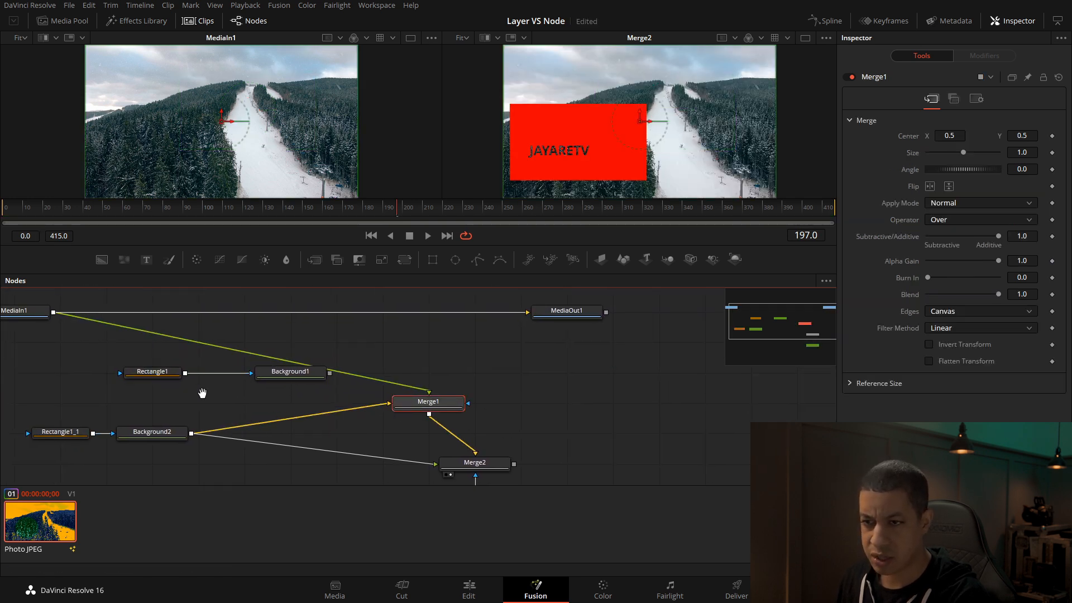
drag(202, 394, 309, 398)
drag(497, 389, 220, 438)
drag(436, 378, 535, 406)
drag(147, 361, 233, 362)
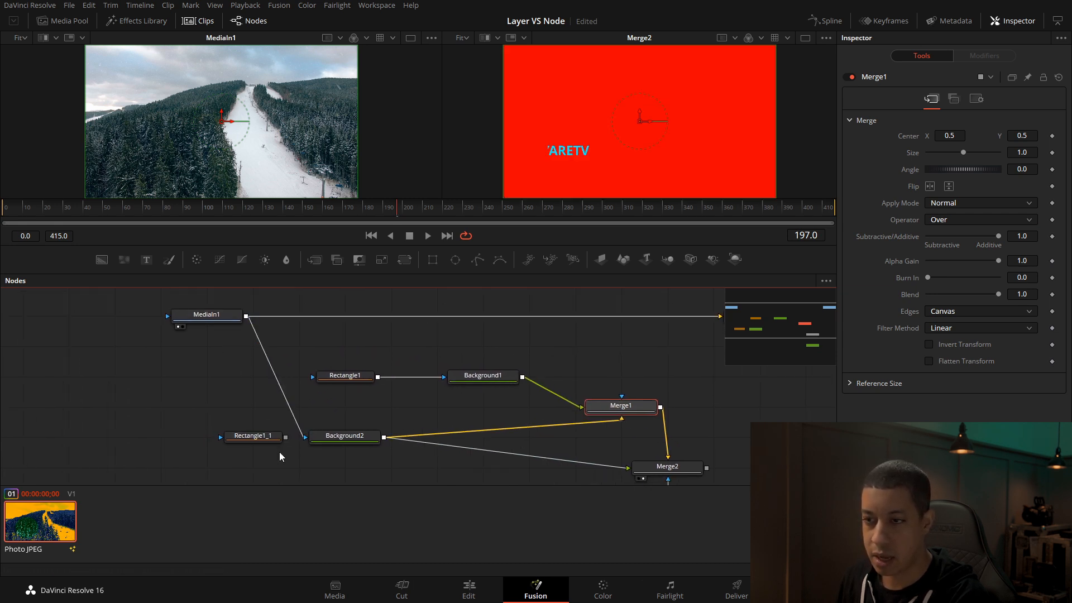
Mask MediaIn1 with Rectangle1_1 and feed MediaIn1 into Merge2's foreground and Merge1's background in place of Background2.
drag(286, 437, 207, 328)
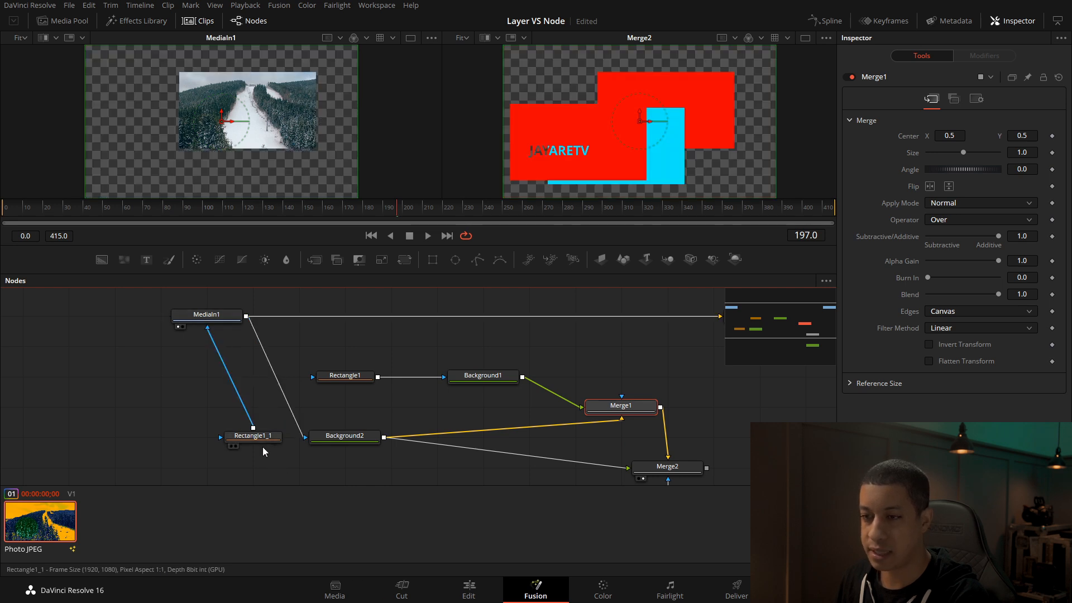
drag(257, 436, 119, 406)
drag(302, 435, 620, 457)
click(568, 406)
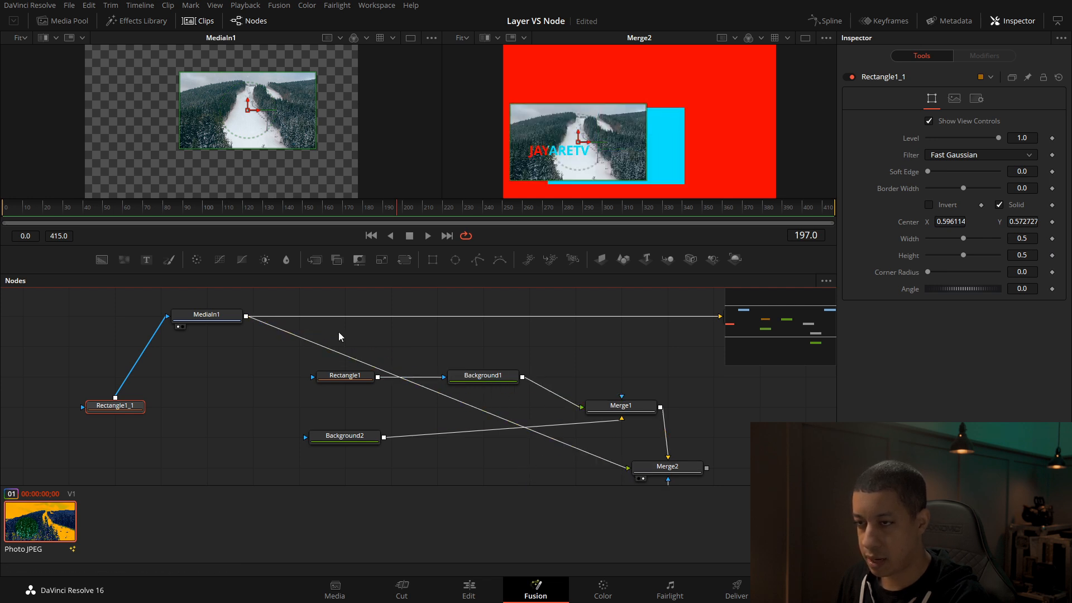
drag(245, 317, 622, 420)
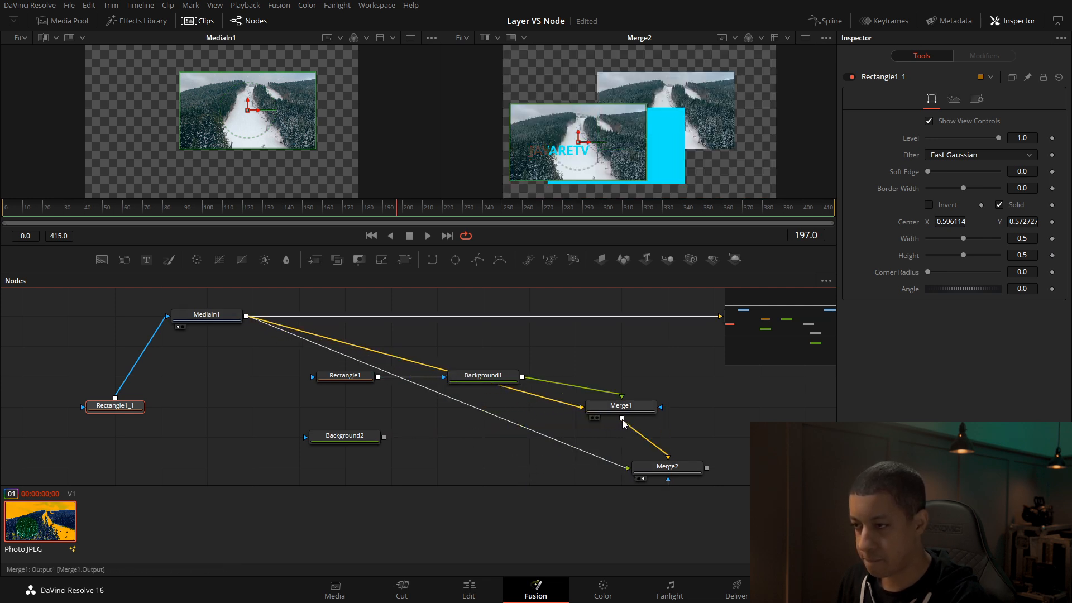
Line up Background1, Merge1, Merge2 and Text1 in one vertical column, with Rectangle1 beside Background1.
drag(721, 430, 616, 397)
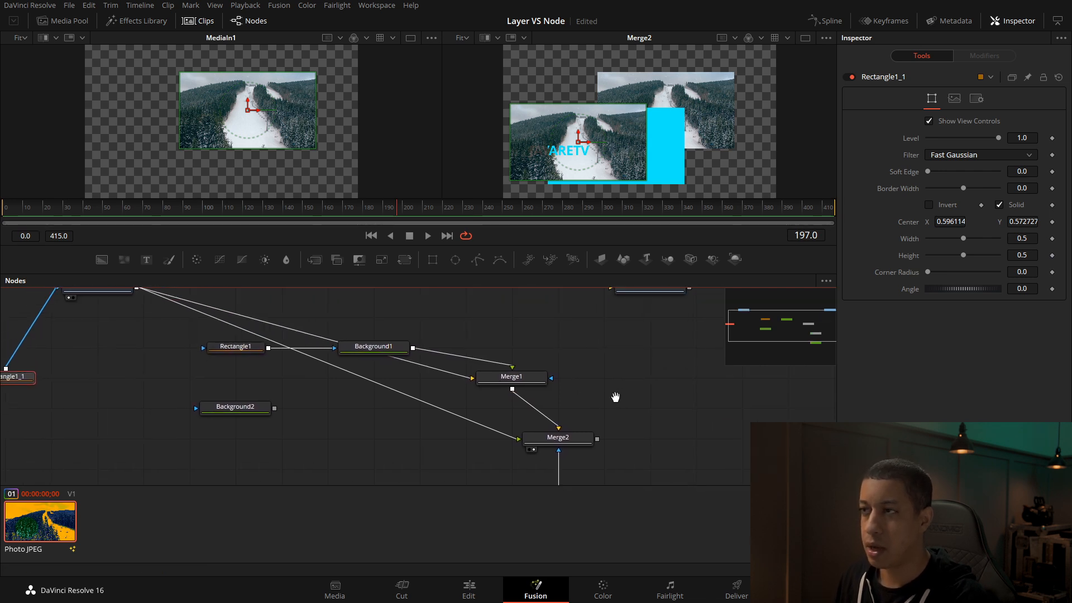
drag(369, 479, 431, 486)
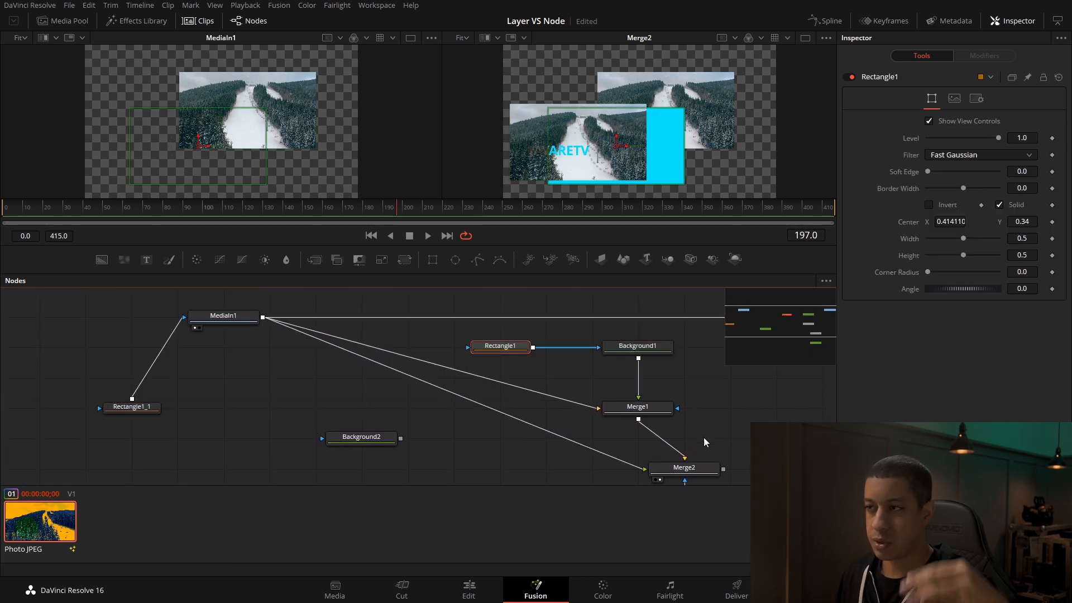
drag(734, 415, 571, 485)
click(585, 398)
drag(611, 393, 572, 386)
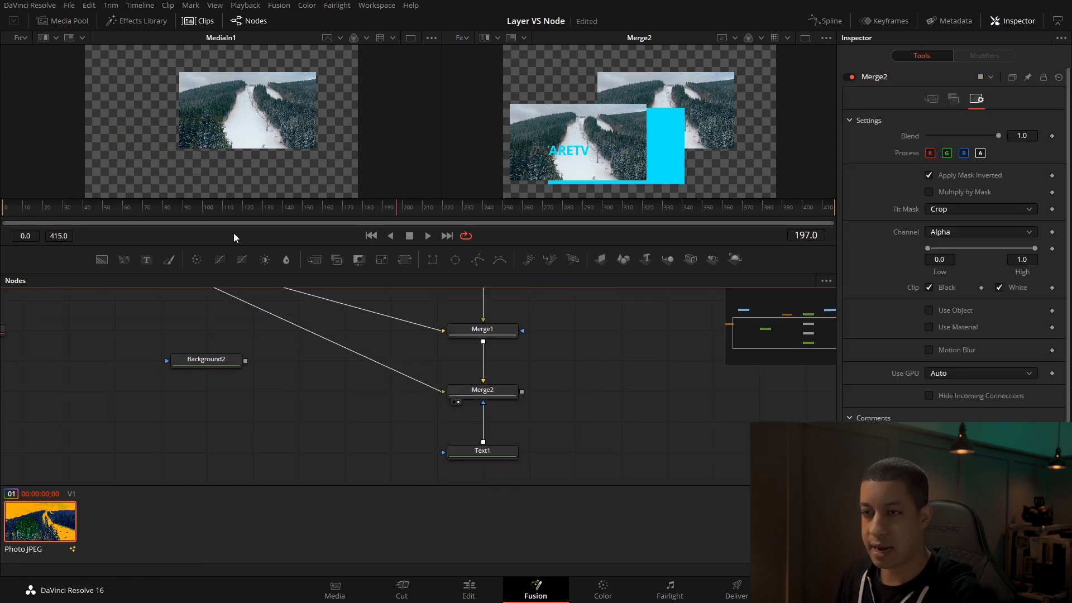
Add a Background node, merge it behind Merge2's output, and show the new merge, placing it beside Merge2.
click(101, 260)
drag(622, 452, 522, 391)
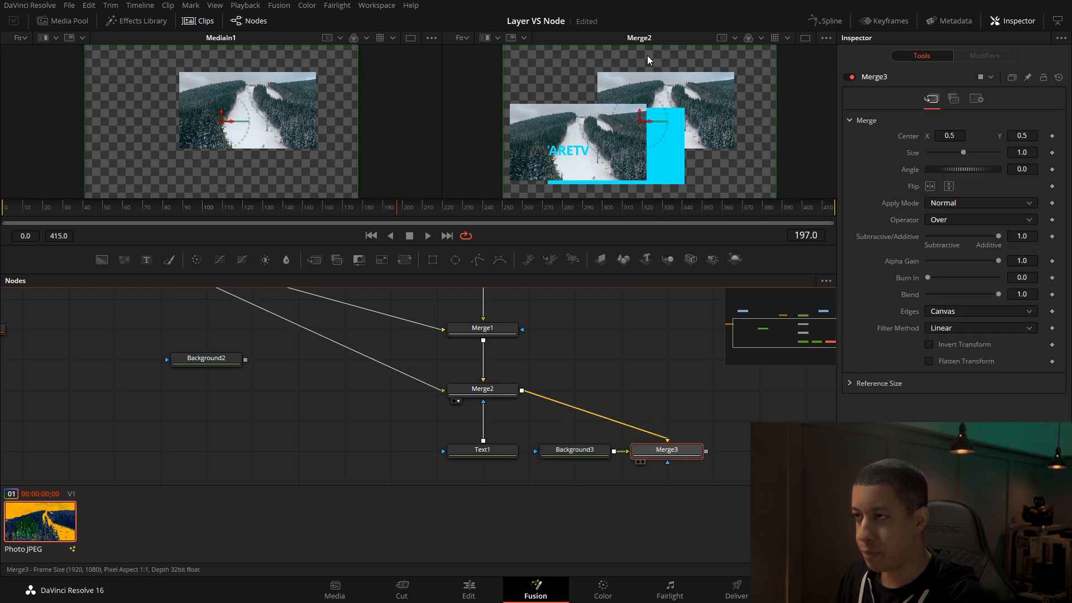
key(2)
key(ctrl+t)
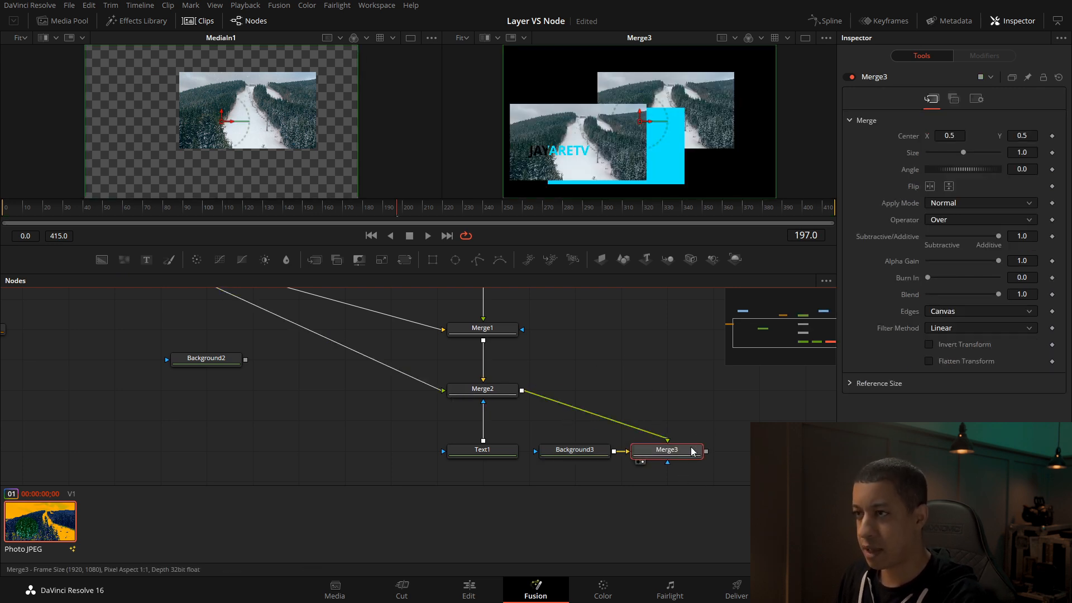
drag(688, 453, 676, 362)
key(ctrl+f)
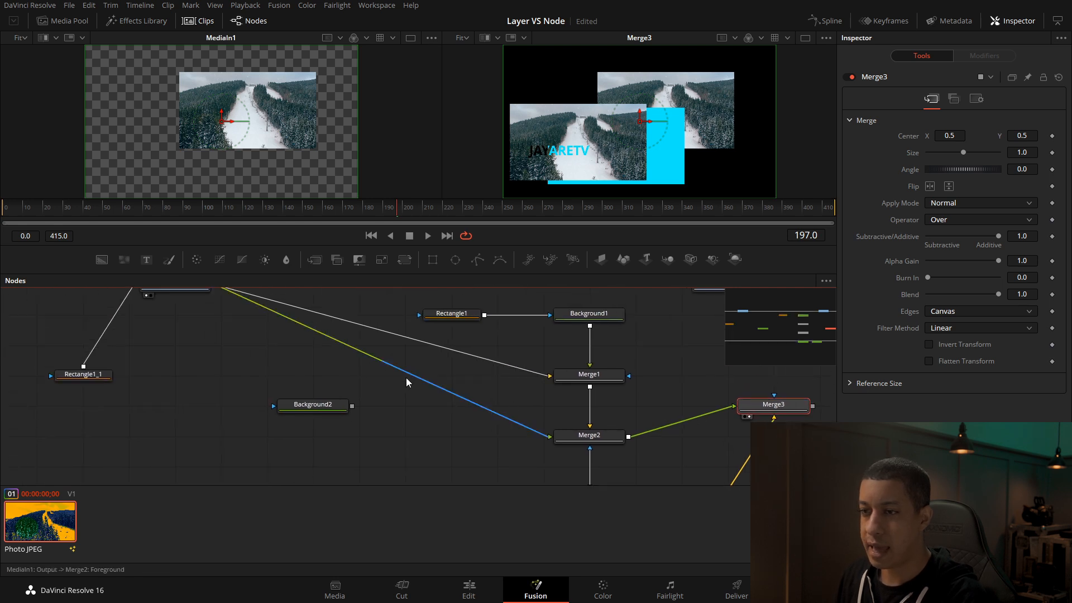
Inspect MediaIn1's branching connections and the Rectangle1_1 mask attached to it.
scroll(476, 382, up, 2)
click(244, 340)
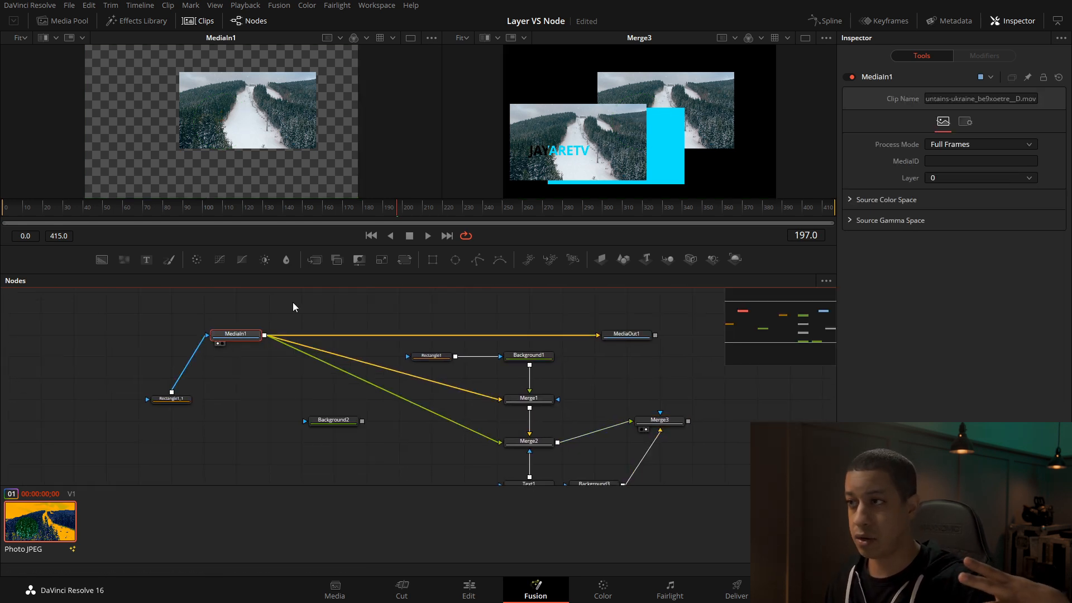
click(173, 401)
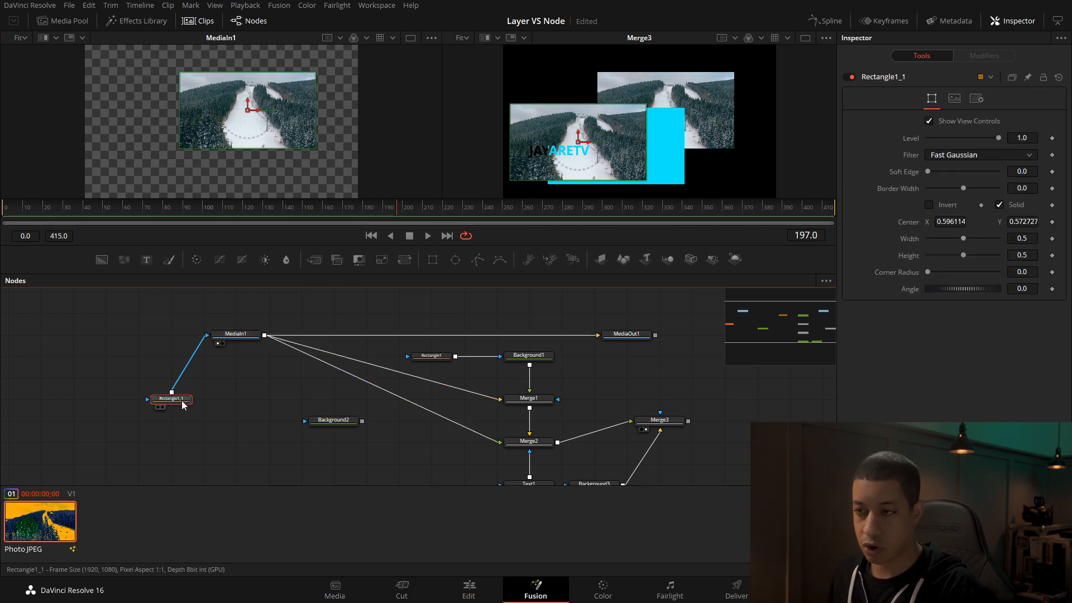
Show Background1, Merge1 and Merge2 in turn beside the MediaIn1 view to follow how the composite builds up.
click(538, 401)
drag(554, 365, 634, 179)
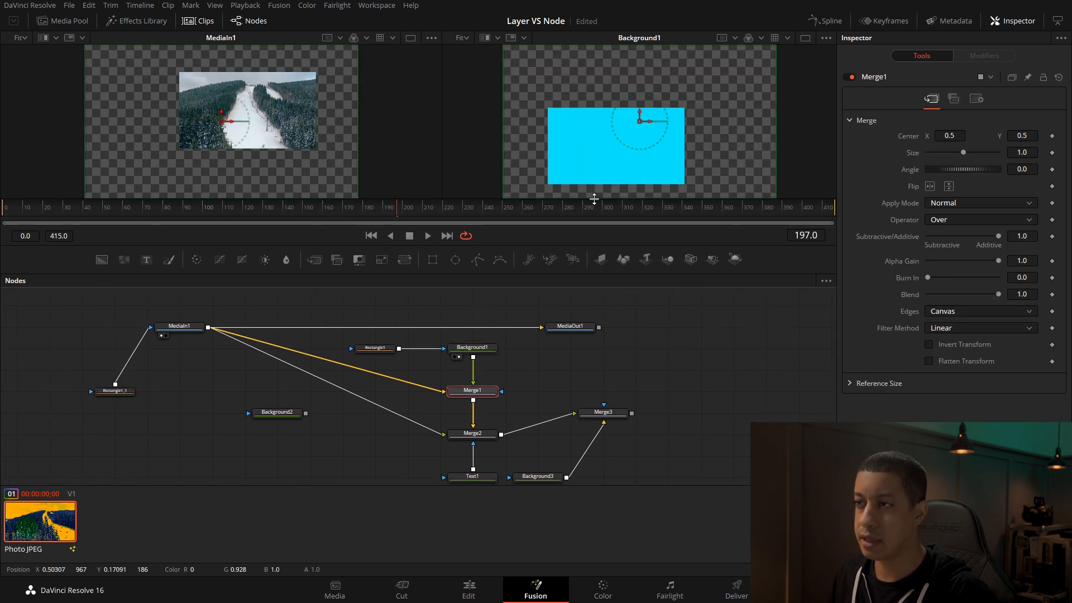
key(2)
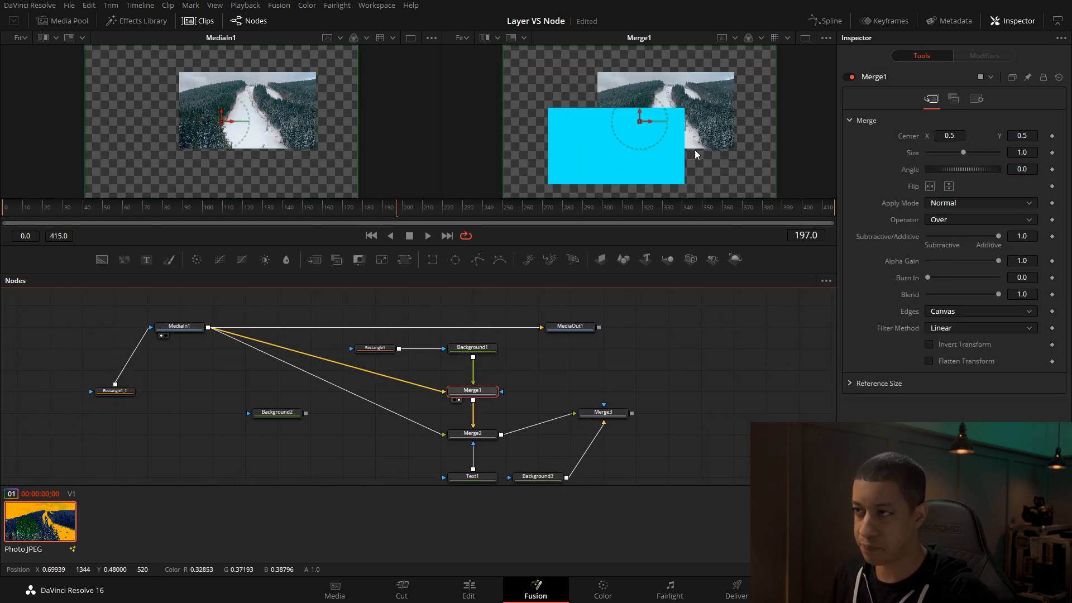
scroll(541, 364, down, 2)
scroll(544, 386, left, 2)
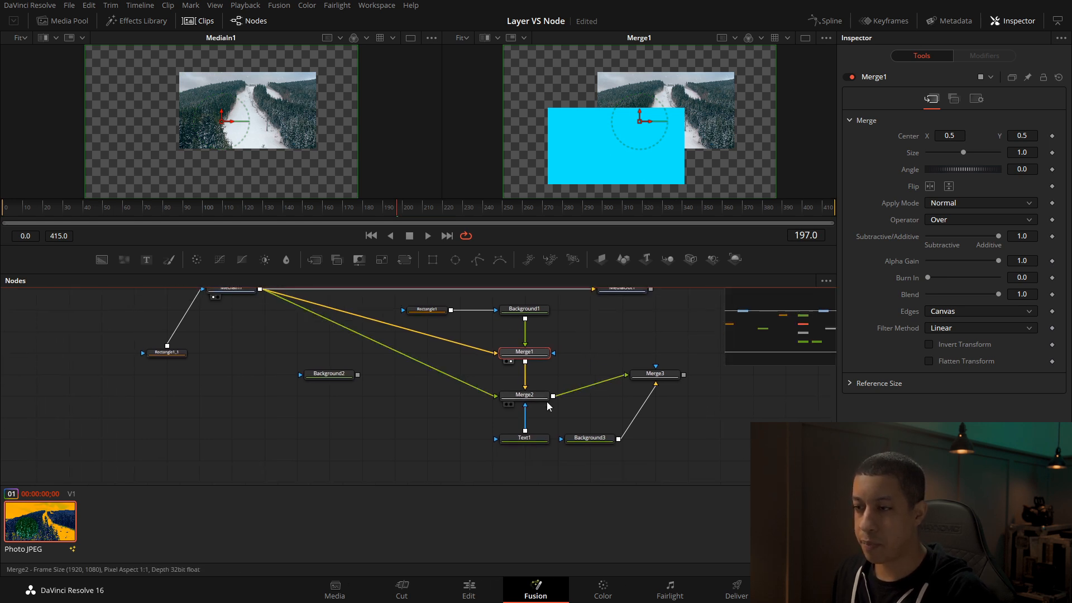
drag(539, 396, 706, 103)
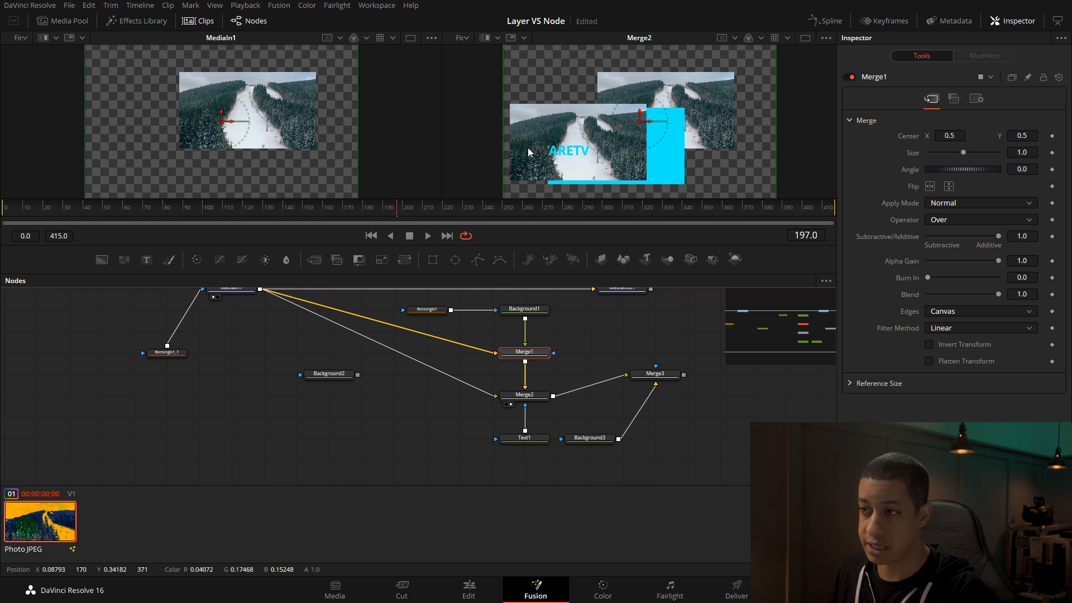
Align Merge3 level with Merge2, place Background3 directly below it, and show Merge3 in place of Merge2 beside the MediaIn1 view.
drag(569, 442, 634, 440)
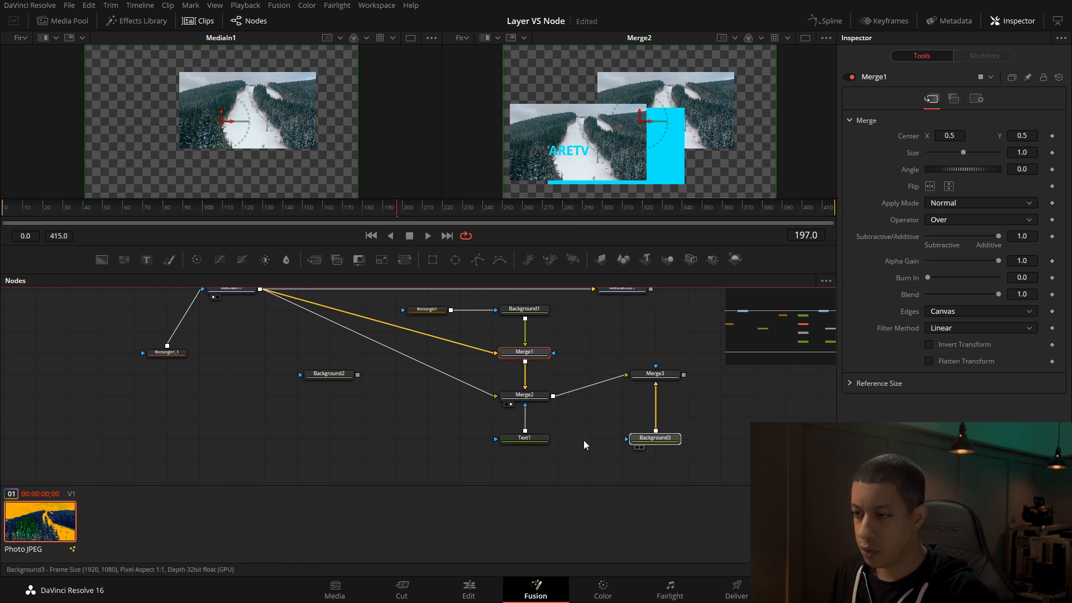
click(524, 438)
drag(673, 375, 673, 395)
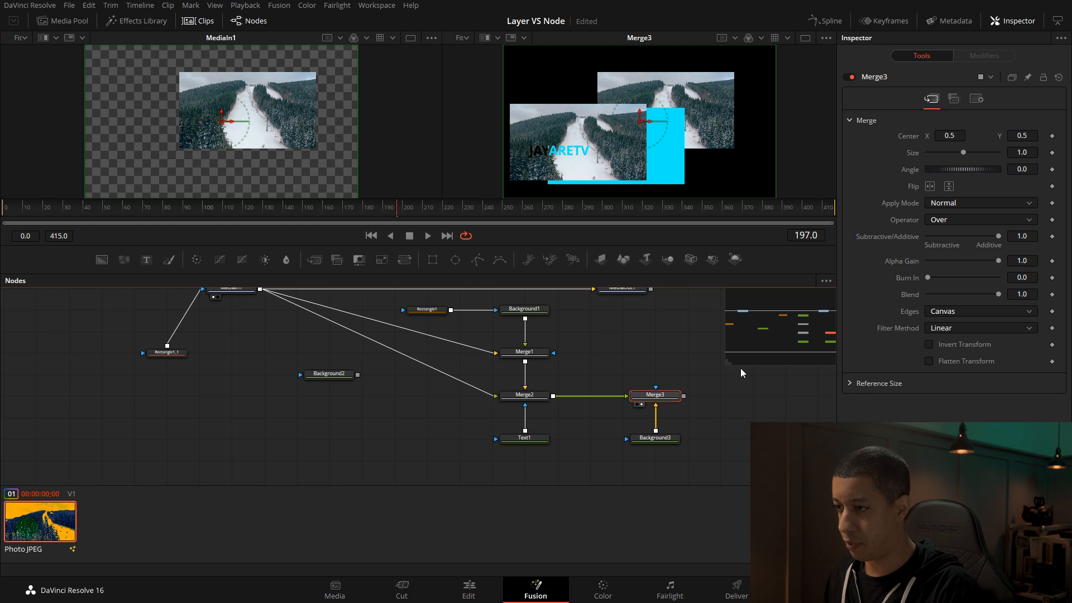
Set Background3's solid color to a saturated blue with hue 0.664, saturation 0.928 and value 0.787.
click(668, 441)
click(1011, 214)
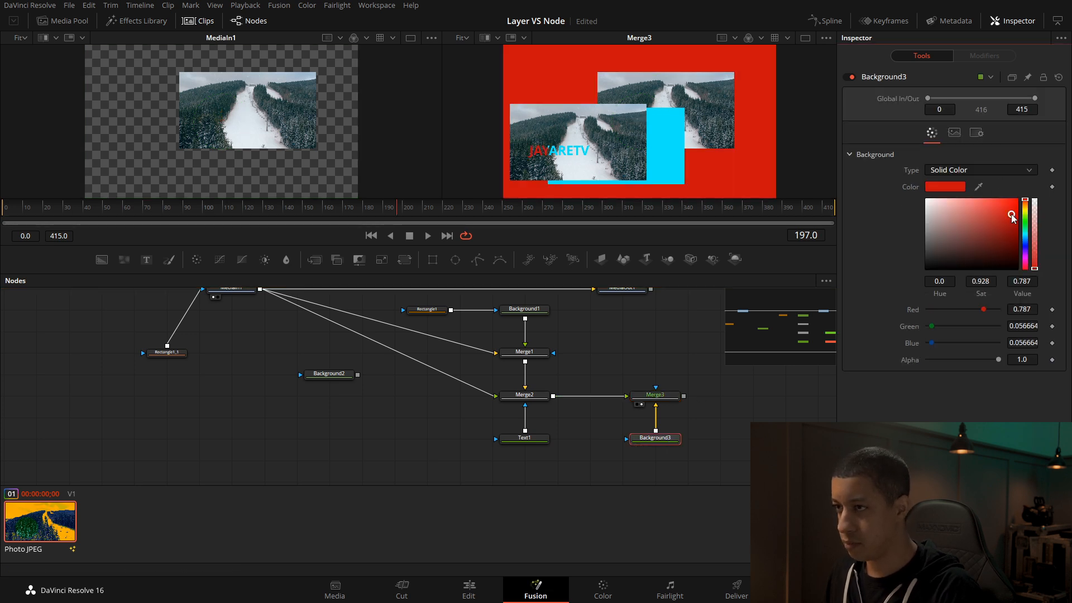
mouse_move(1027, 244)
mouse_down()
mouse_move(1026, 234)
mouse_move(1026, 244)
mouse_up()
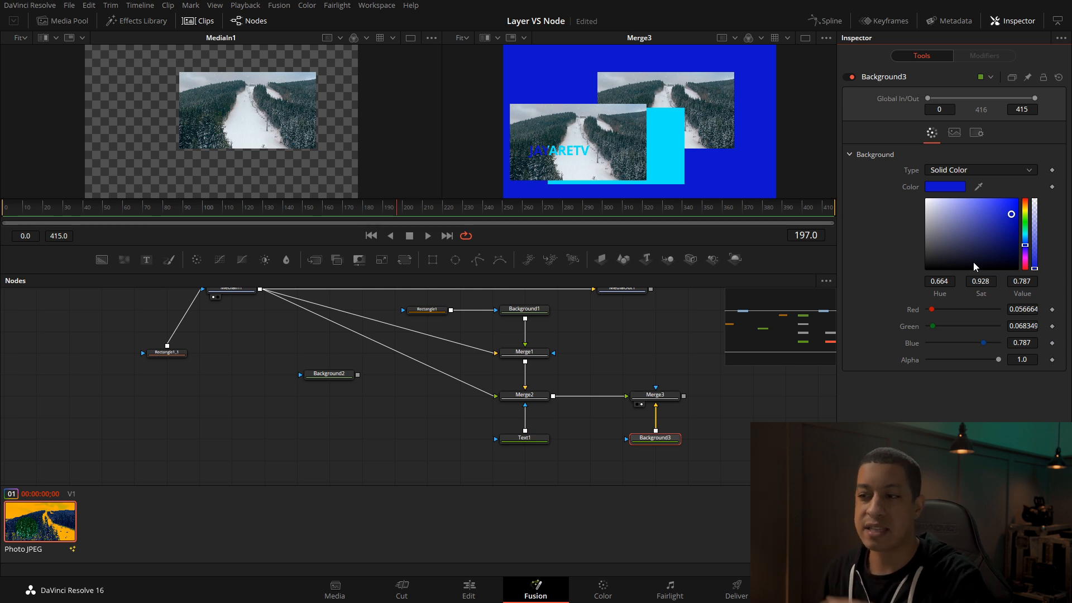
Add a Wireless Link node in the empty space directly above Merge3.
drag(618, 353, 591, 381)
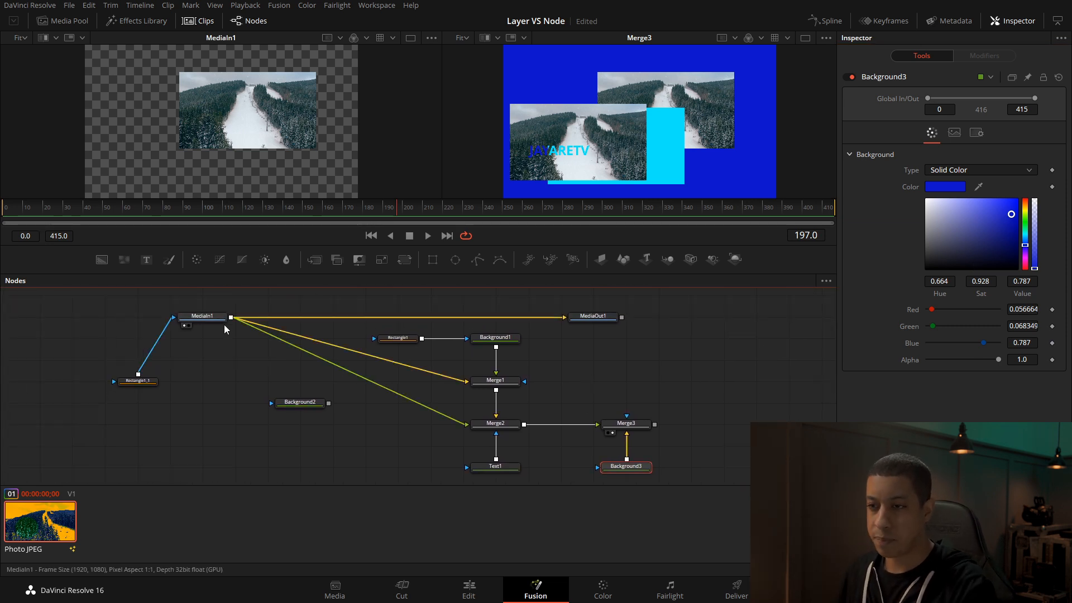
mouse_move(560, 380)
mouse_down()
mouse_move(542, 378)
mouse_move(555, 381)
mouse_up()
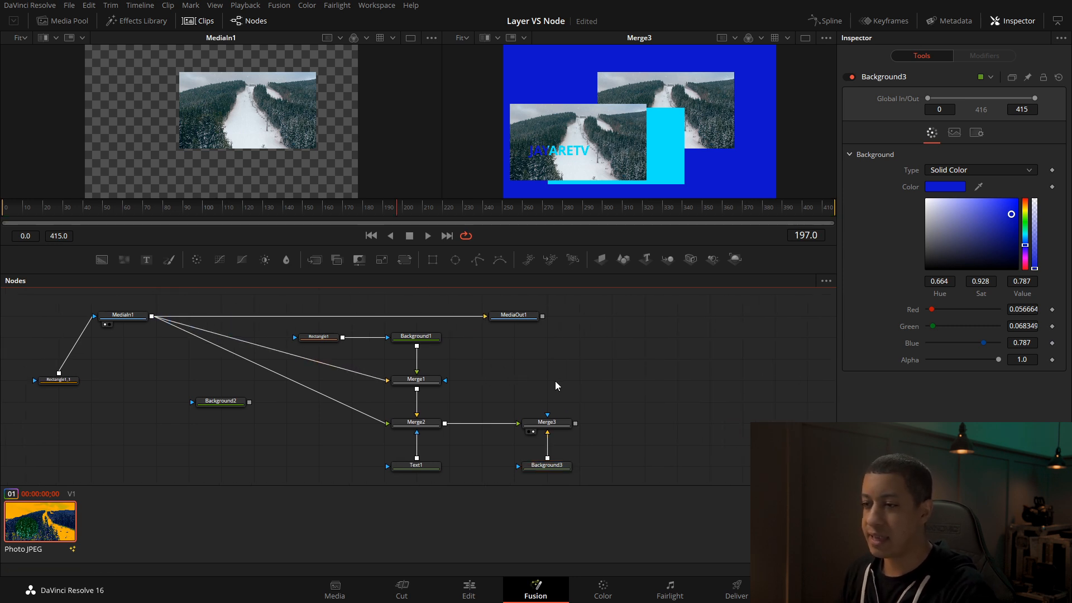
key(shift+space)
text(tran)
key(BackSpace)
key(BackSpace)
key(BackSpace)
key(BackSpace)
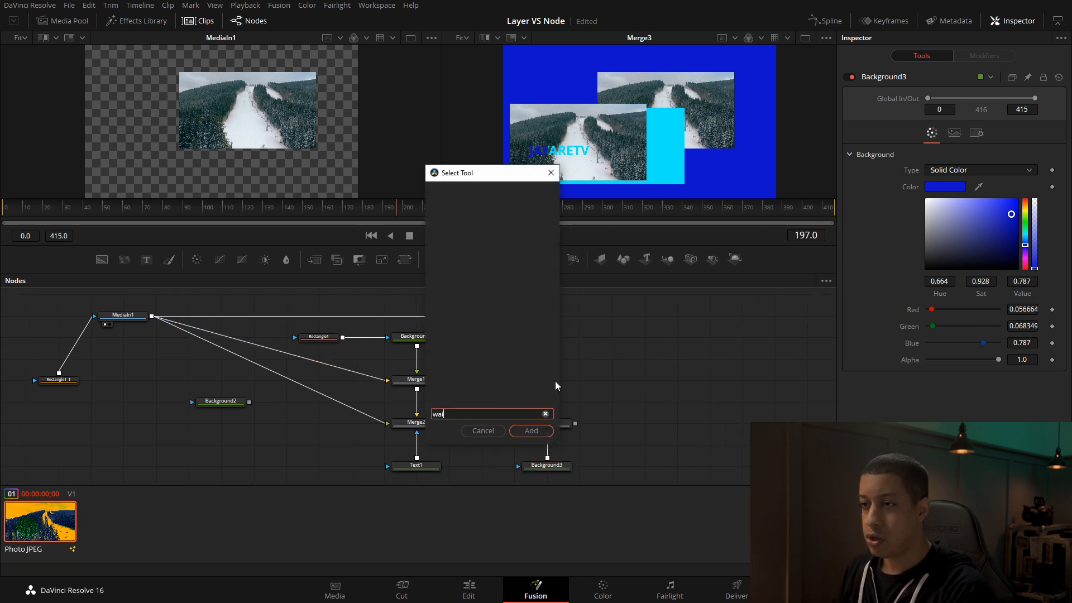
text(wi)
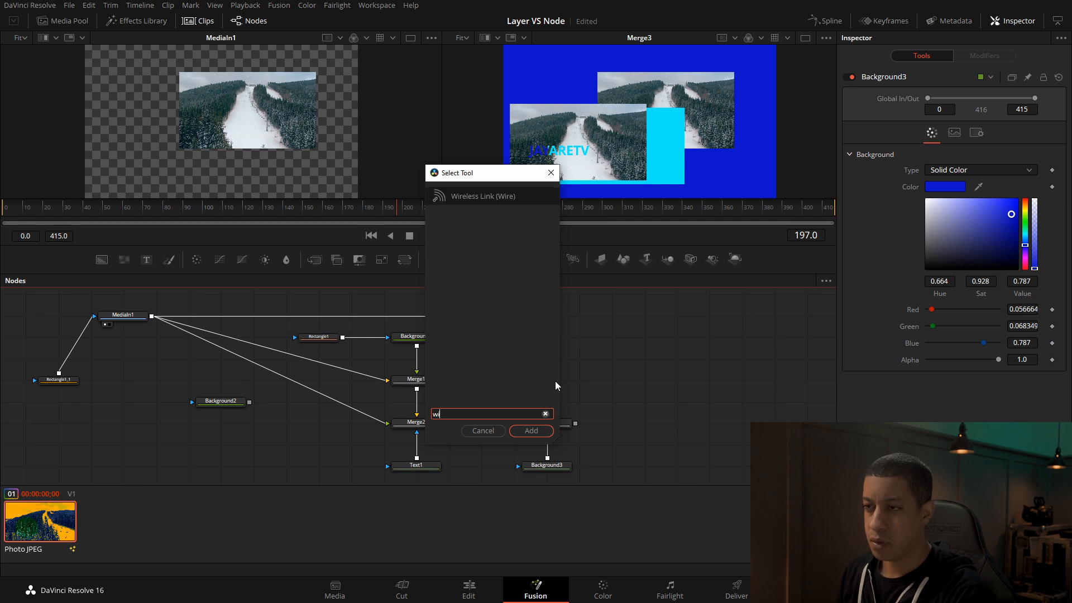
key(Return)
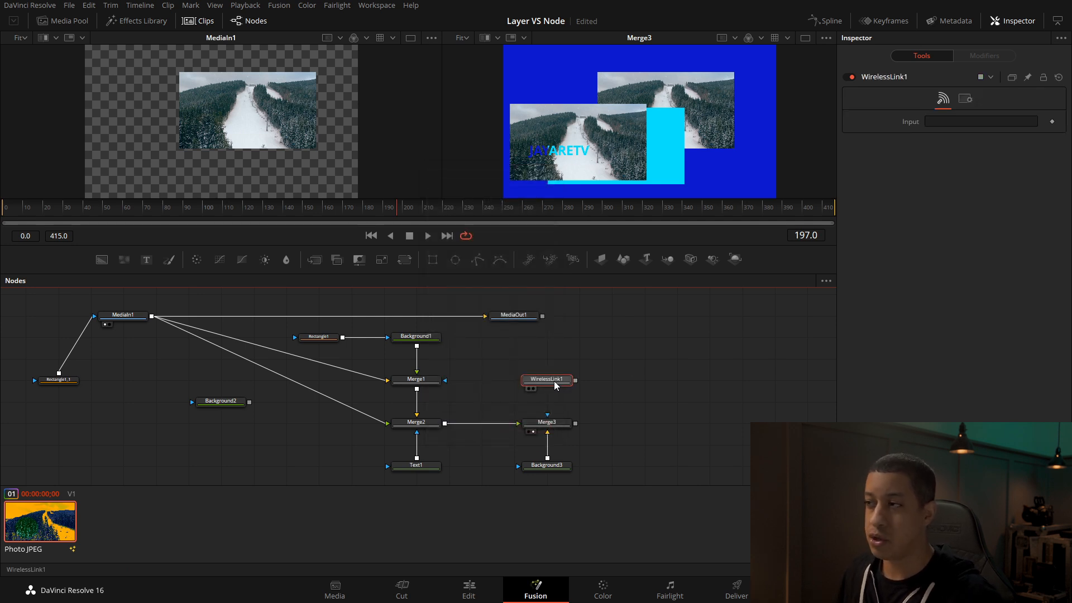